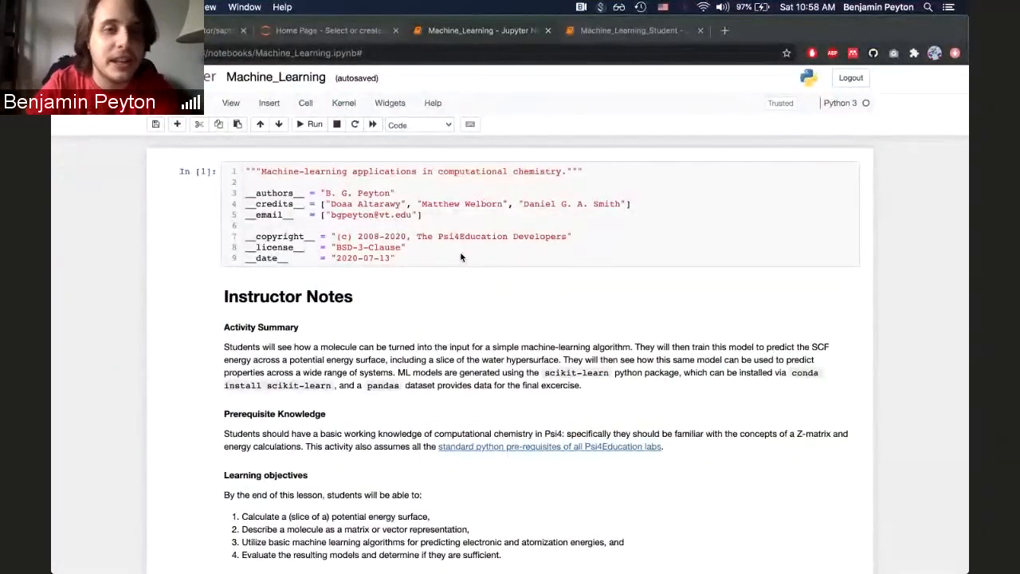
{"action": "scroll", "coordinate": [748, 317], "scroll_direction": "down", "scroll_amount": 1}
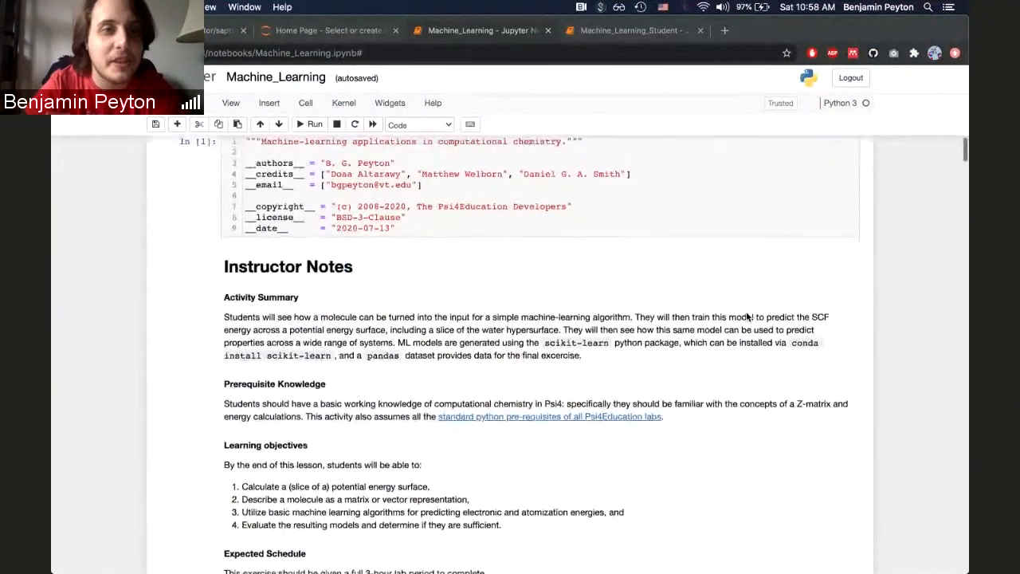
{"action": "scroll", "coordinate": [747, 316], "scroll_direction": "up", "scroll_amount": 1}
{"action": "scroll", "coordinate": [830, 333], "scroll_direction": "down", "scroll_amount": 1}
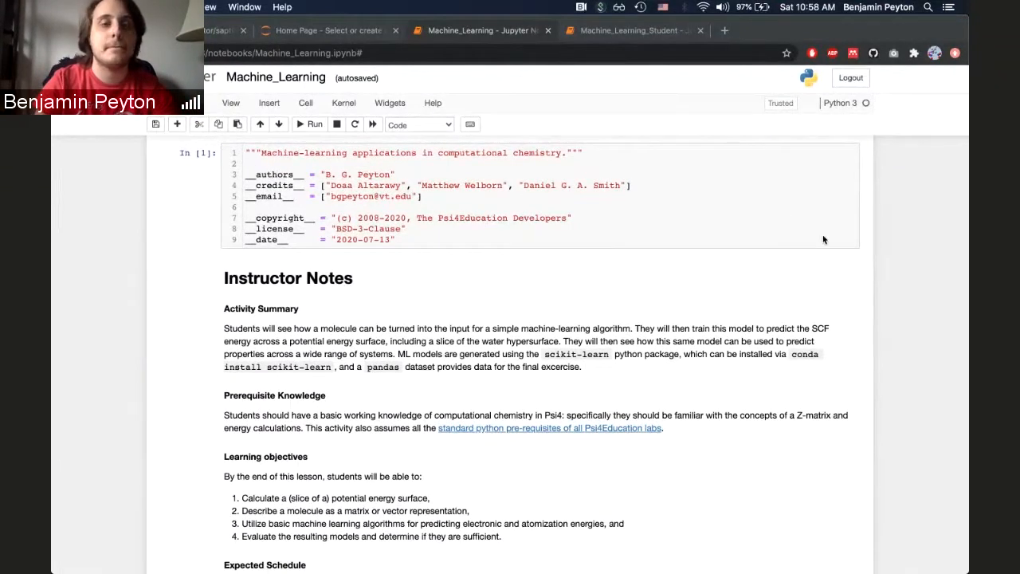
{"action": "scroll", "coordinate": [824, 239], "scroll_direction": "up", "scroll_amount": 1}
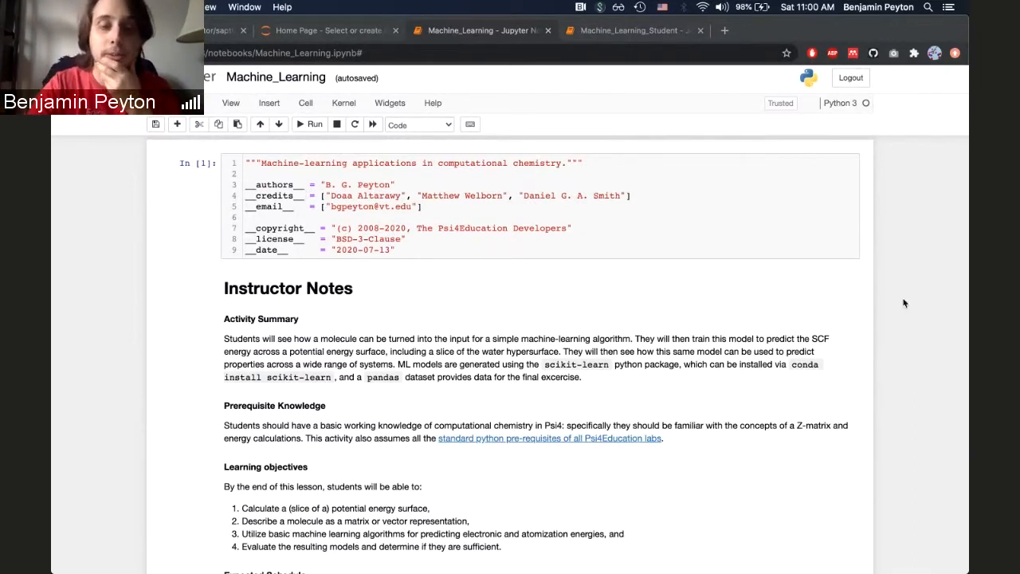
{"action": "scroll", "coordinate": [905, 303], "scroll_direction": "down", "scroll_amount": 1}
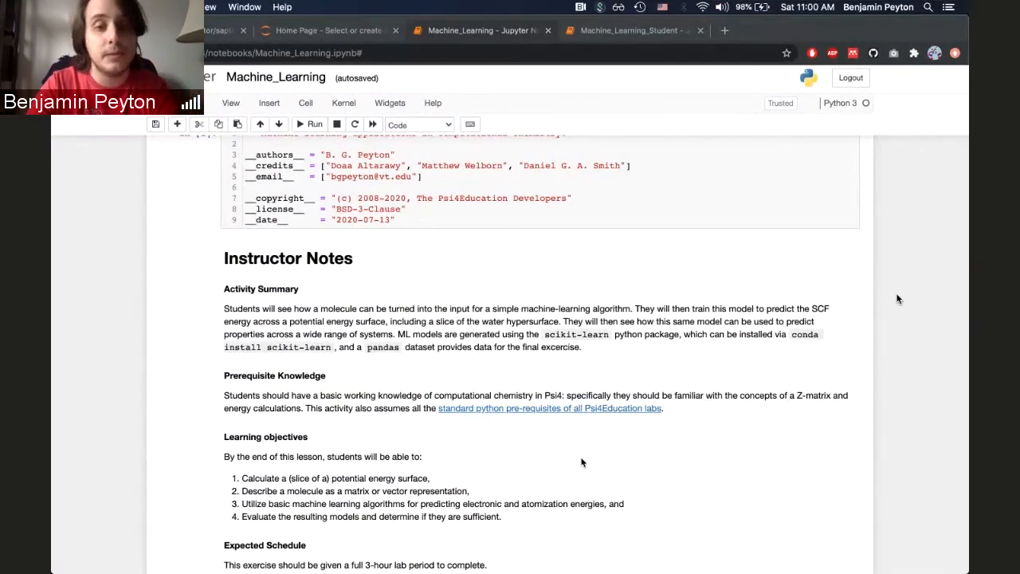
{"action": "scroll", "coordinate": [898, 299], "scroll_direction": "down", "scroll_amount": 1}
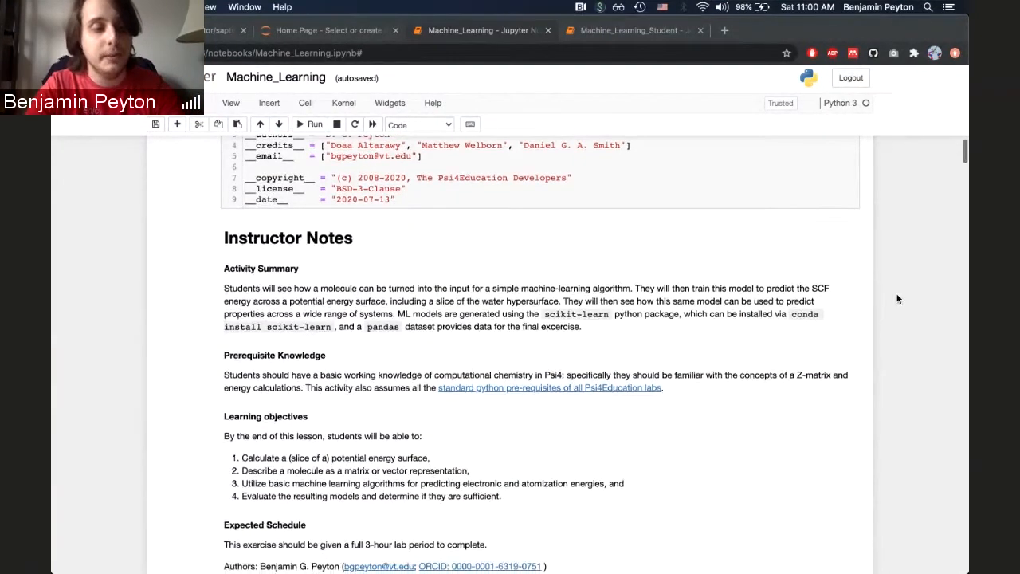
{"action": "scroll", "coordinate": [898, 298], "scroll_direction": "down", "scroll_amount": 2}
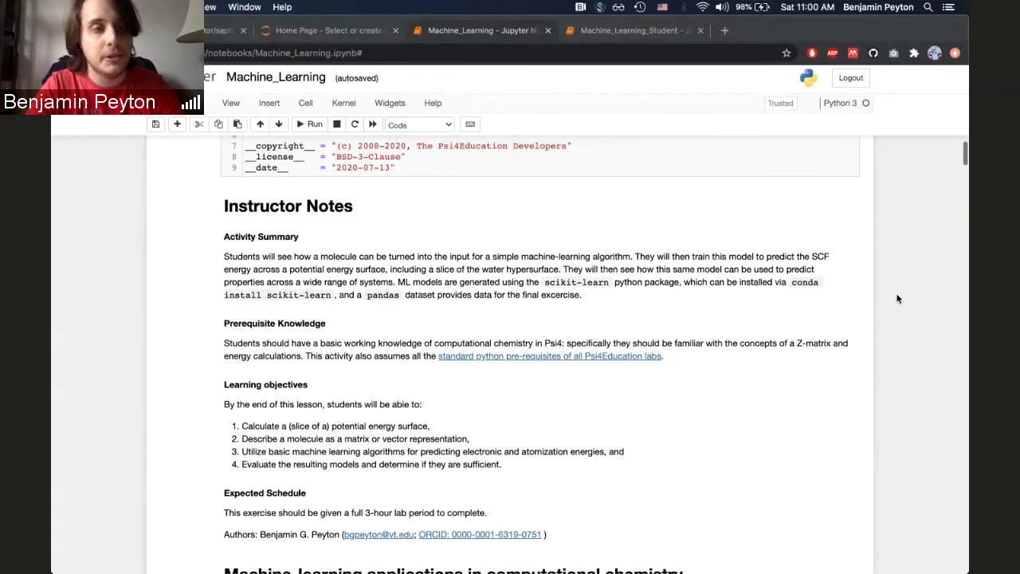
{"action": "scroll", "coordinate": [898, 299], "scroll_direction": "down", "scroll_amount": 1}
{"action": "scroll", "coordinate": [898, 299], "scroll_direction": "down", "scroll_amount": 1}
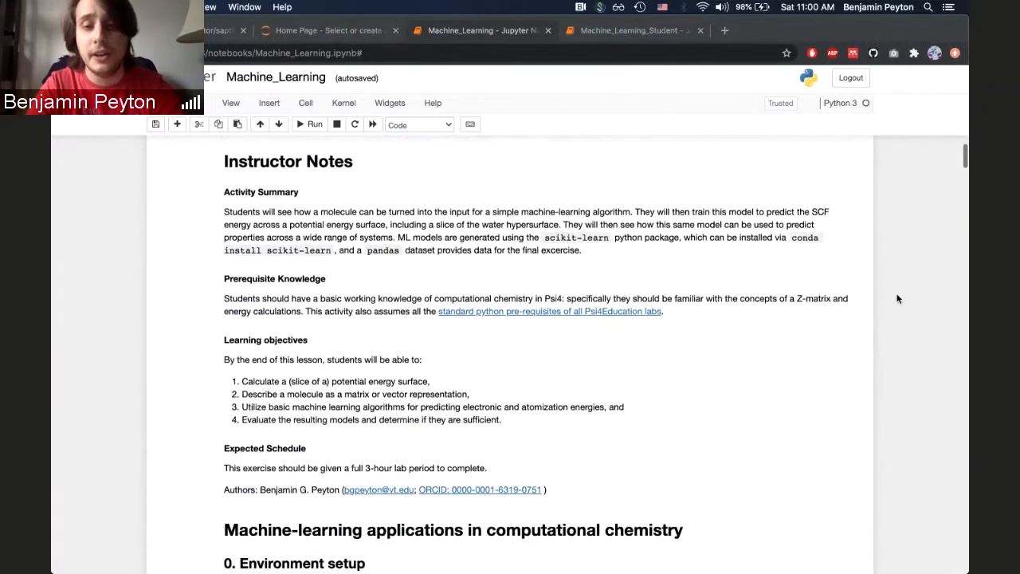
{"action": "scroll", "coordinate": [898, 299], "scroll_direction": "down", "scroll_amount": 2}
{"action": "scroll", "coordinate": [898, 298], "scroll_direction": "down", "scroll_amount": 1}
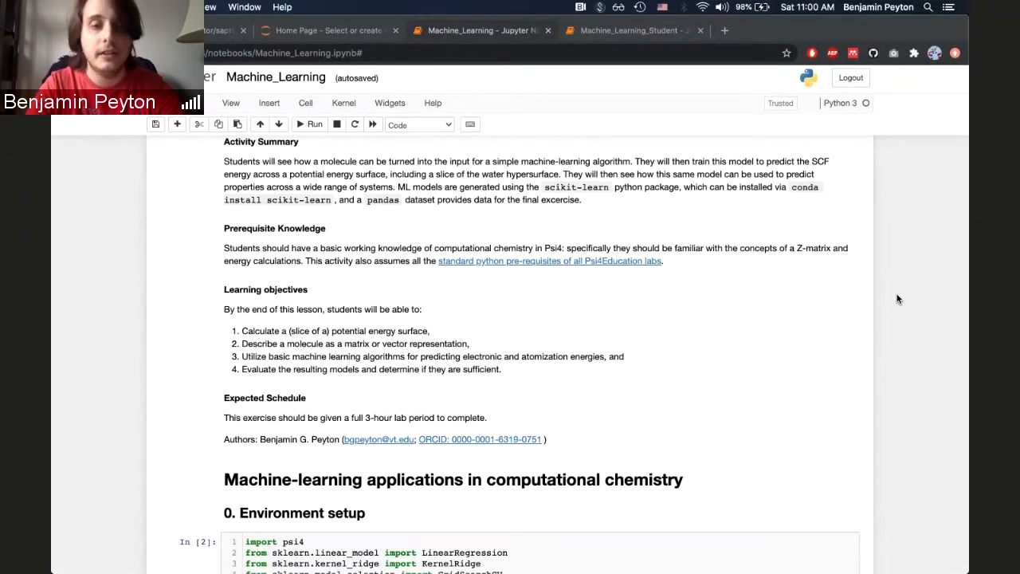
{"action": "scroll", "coordinate": [898, 299], "scroll_direction": "down", "scroll_amount": 1}
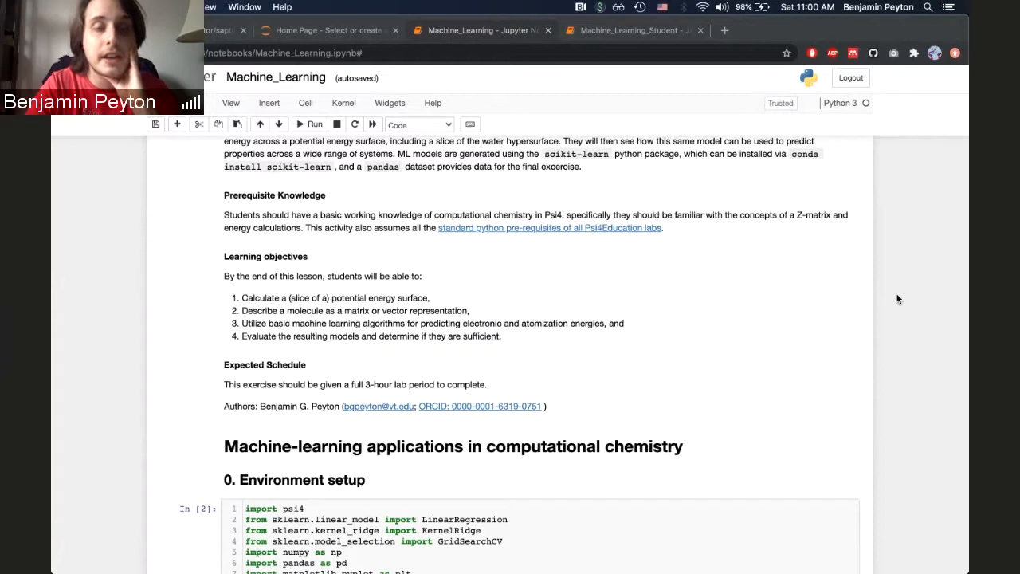
{"action": "scroll", "coordinate": [898, 299], "scroll_direction": "up", "scroll_amount": 1}
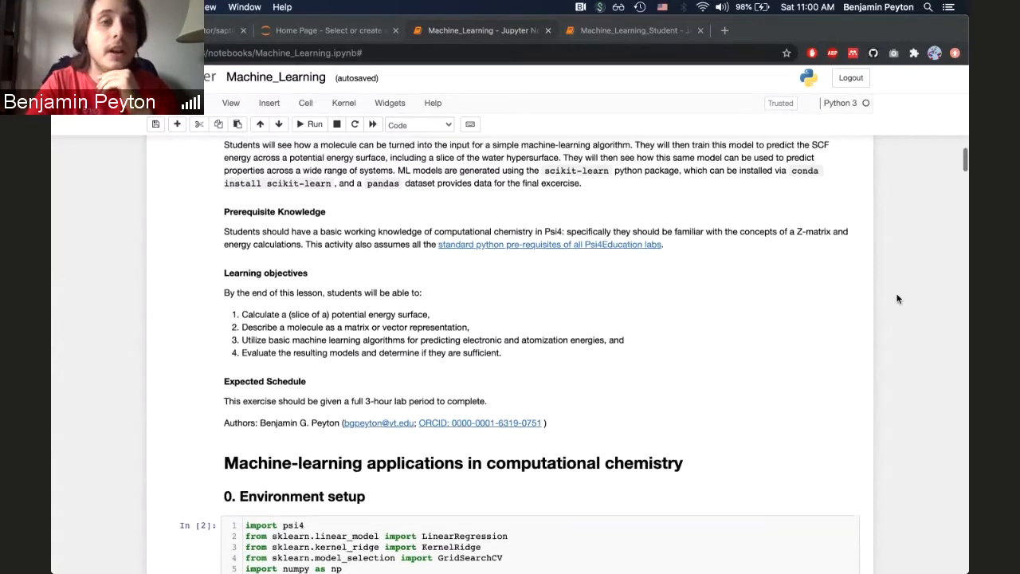
{"action": "scroll", "coordinate": [898, 299], "scroll_direction": "up", "scroll_amount": 3}
{"action": "scroll", "coordinate": [898, 299], "scroll_direction": "up", "scroll_amount": 3}
{"action": "scroll", "coordinate": [898, 298], "scroll_direction": "up", "scroll_amount": 1}
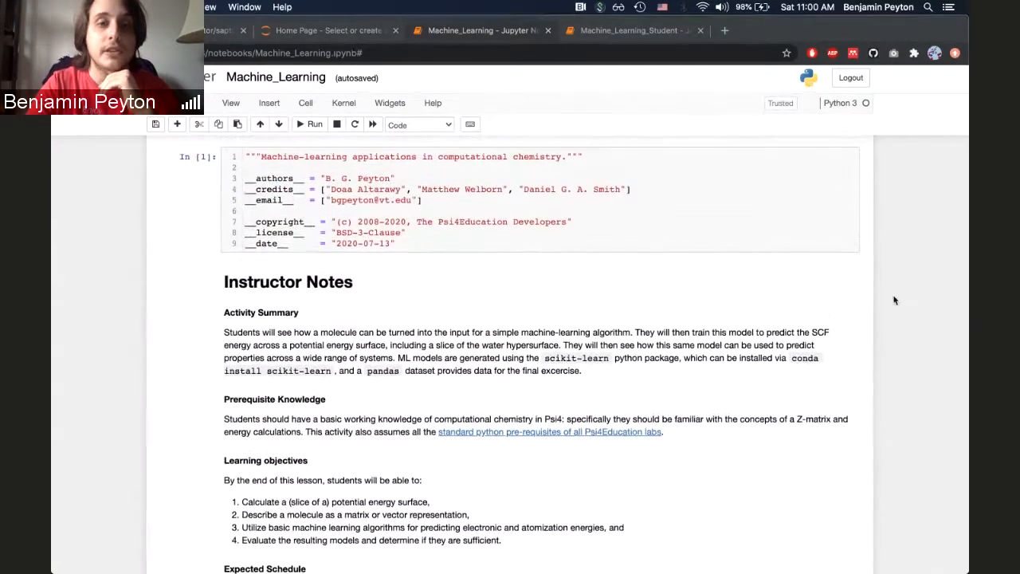
- Focus the notebook window at the imports, Introduction and 'Representing a molecule' sections
{"action": "left_click", "coordinate": [331, 197]}
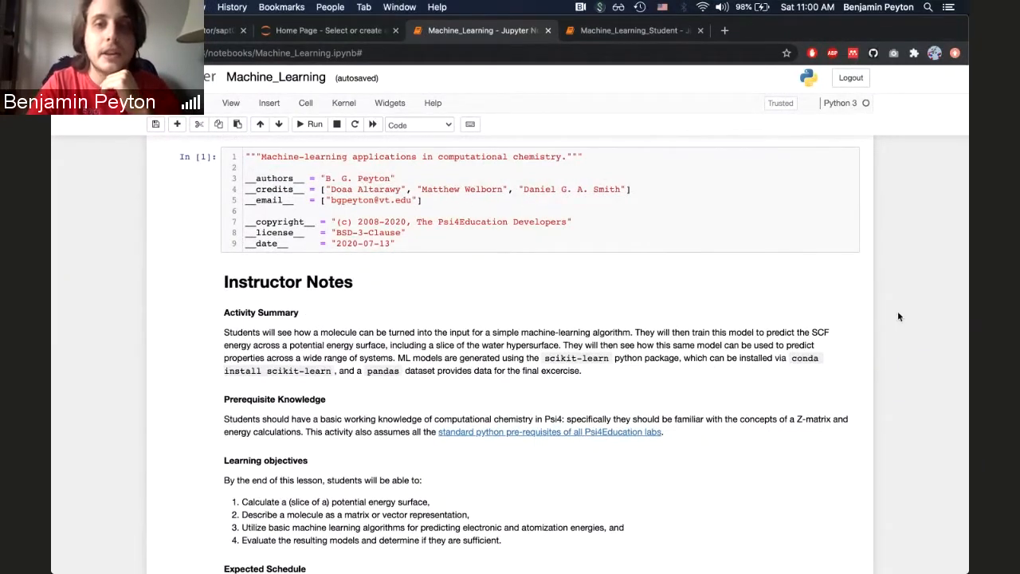
{"action": "scroll", "coordinate": [948, 325], "scroll_direction": "down", "scroll_amount": 1}
{"action": "scroll", "coordinate": [948, 326], "scroll_direction": "down", "scroll_amount": 1}
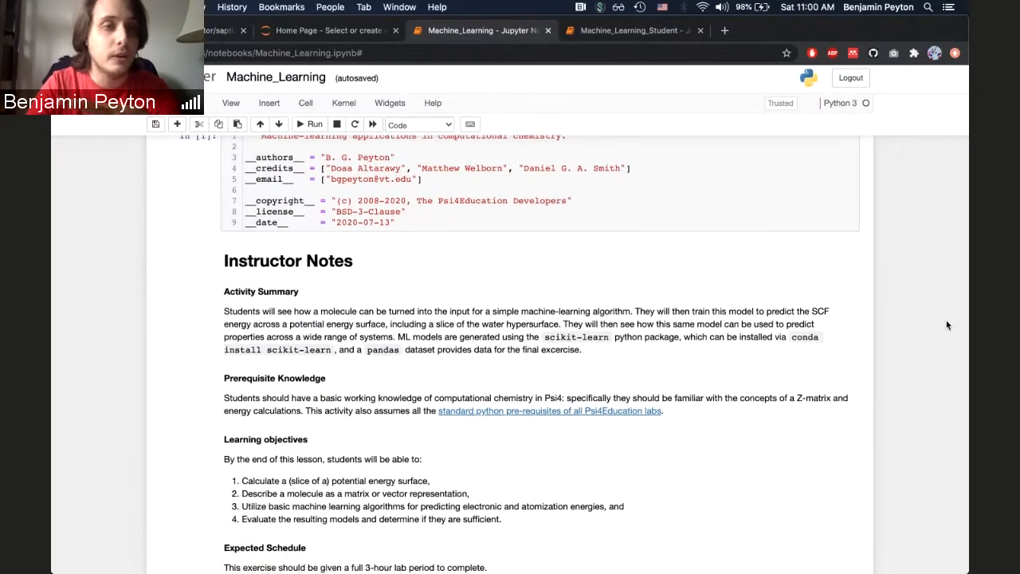
{"action": "scroll", "coordinate": [947, 325], "scroll_direction": "down", "scroll_amount": 2}
{"action": "scroll", "coordinate": [947, 325], "scroll_direction": "down", "scroll_amount": 2}
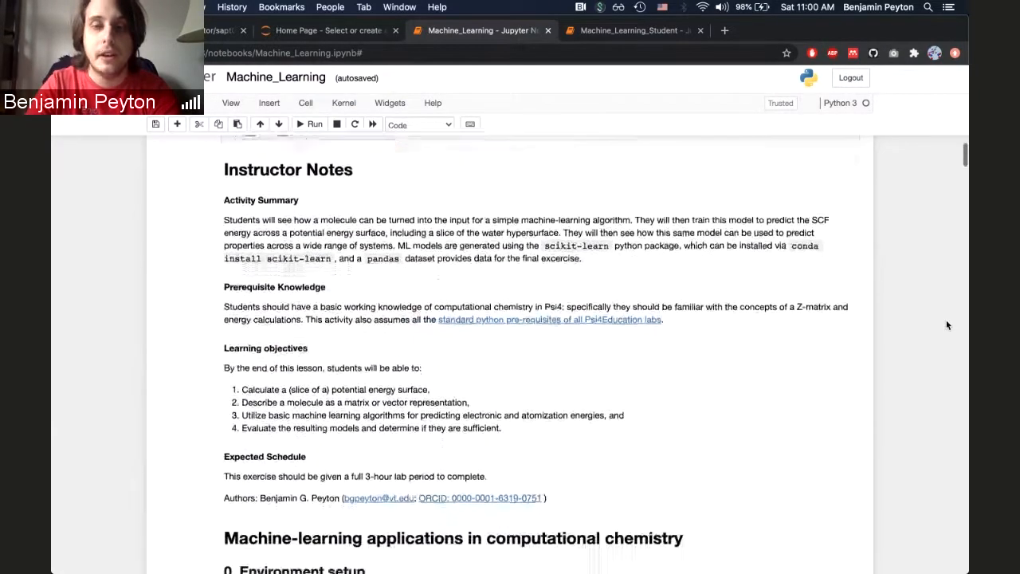
{"action": "scroll", "coordinate": [948, 325], "scroll_direction": "down", "scroll_amount": 1}
{"action": "scroll", "coordinate": [947, 325], "scroll_direction": "down", "scroll_amount": 1}
{"action": "scroll", "coordinate": [948, 325], "scroll_direction": "down", "scroll_amount": 1}
{"action": "scroll", "coordinate": [947, 325], "scroll_direction": "down", "scroll_amount": 1}
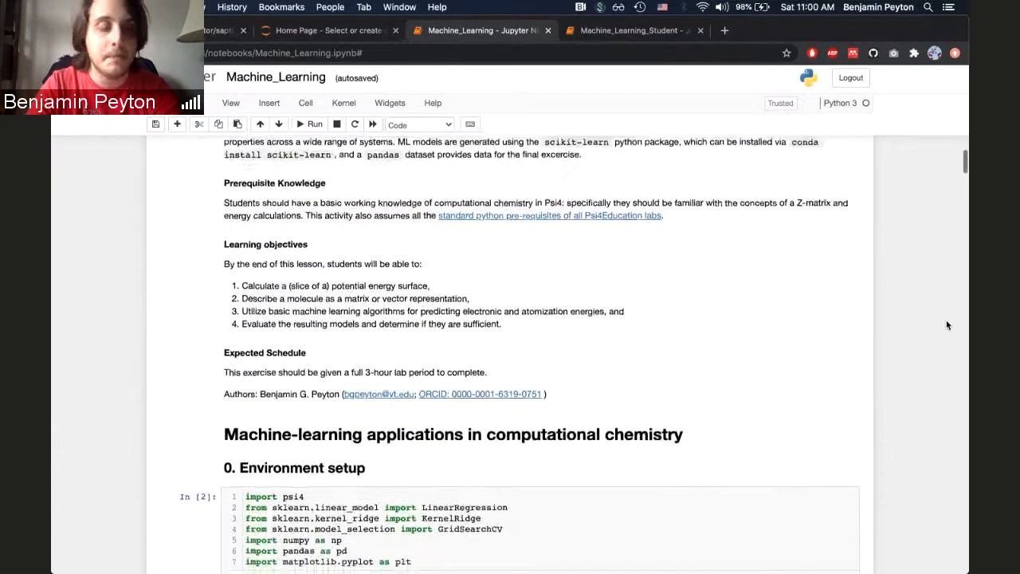
{"action": "scroll", "coordinate": [948, 325], "scroll_direction": "down", "scroll_amount": 1}
{"action": "scroll", "coordinate": [947, 325], "scroll_direction": "down", "scroll_amount": 2}
{"action": "scroll", "coordinate": [947, 325], "scroll_direction": "down", "scroll_amount": 2}
{"action": "scroll", "coordinate": [948, 325], "scroll_direction": "down", "scroll_amount": 2}
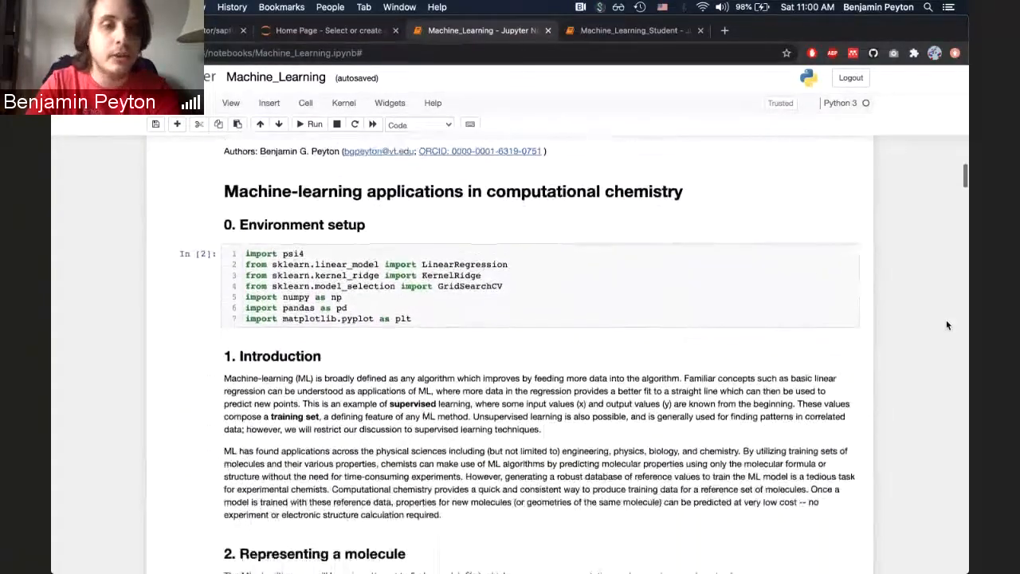
{"action": "scroll", "coordinate": [947, 325], "scroll_direction": "down", "scroll_amount": 1}
{"action": "scroll", "coordinate": [947, 326], "scroll_direction": "down", "scroll_amount": 1}
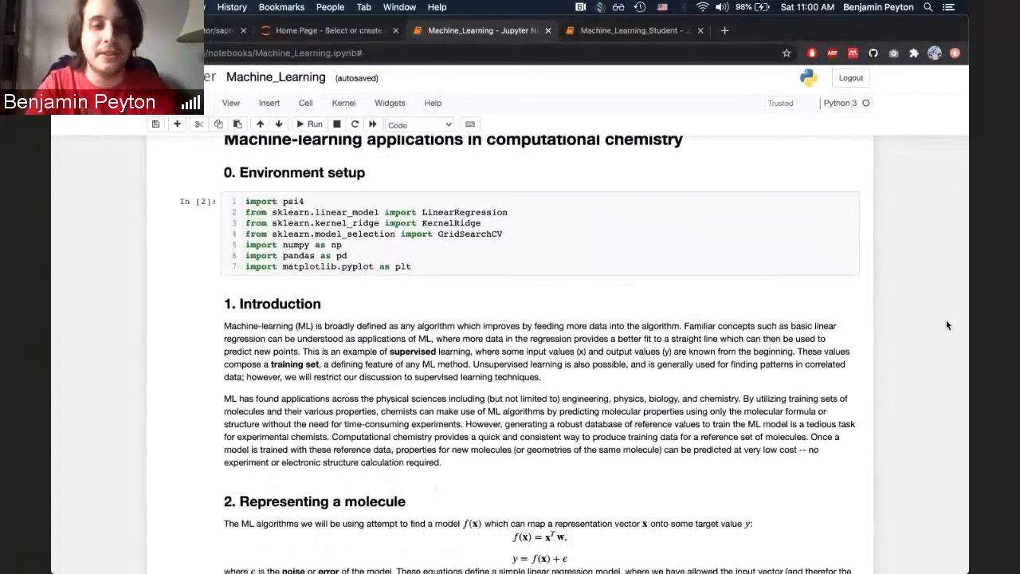
{"action": "scroll", "coordinate": [947, 325], "scroll_direction": "down", "scroll_amount": 1}
{"action": "scroll", "coordinate": [948, 325], "scroll_direction": "down", "scroll_amount": 1}
{"action": "scroll", "coordinate": [948, 325], "scroll_direction": "down", "scroll_amount": 1}
{"action": "scroll", "coordinate": [947, 326], "scroll_direction": "down", "scroll_amount": 1}
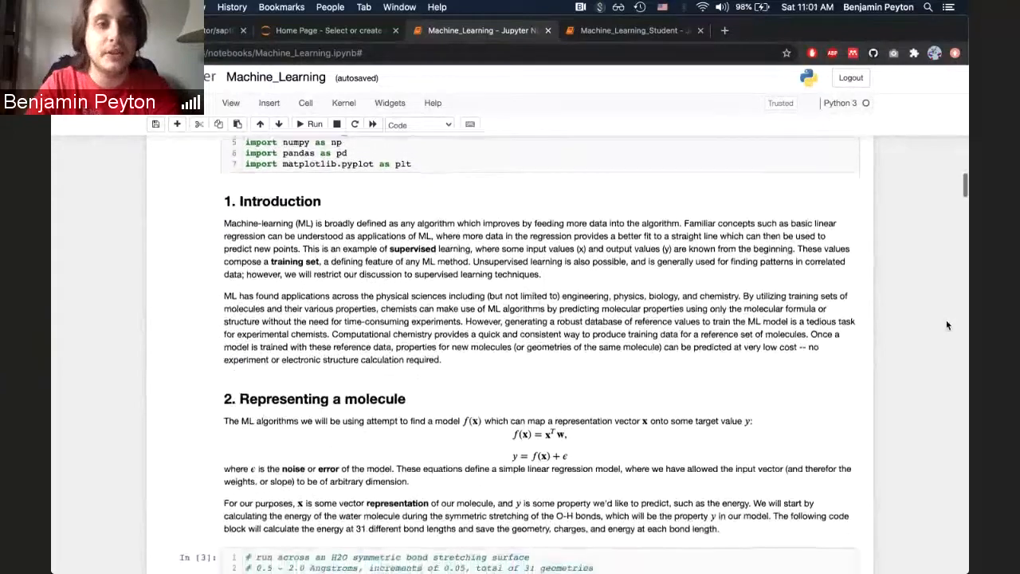
{"action": "scroll", "coordinate": [948, 325], "scroll_direction": "down", "scroll_amount": 1}
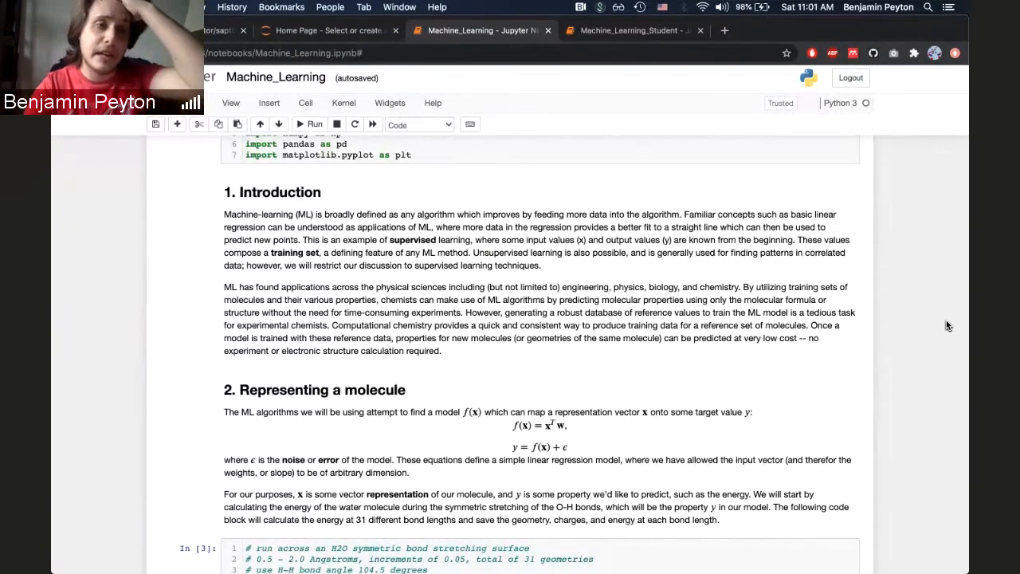
{"action": "scroll", "coordinate": [948, 325], "scroll_direction": "down", "scroll_amount": 3}
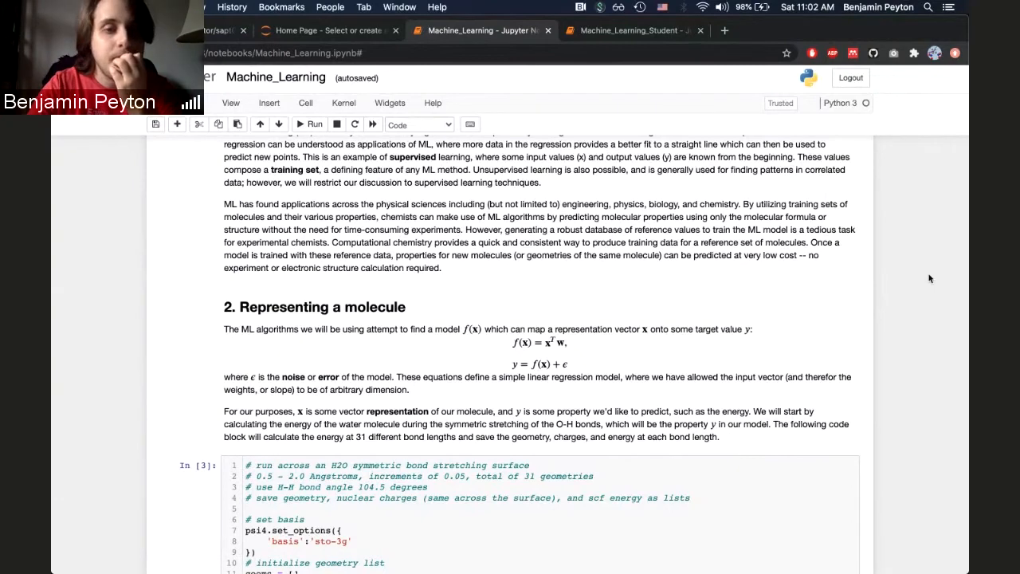
{"action": "scroll", "coordinate": [929, 278], "scroll_direction": "down", "scroll_amount": 2}
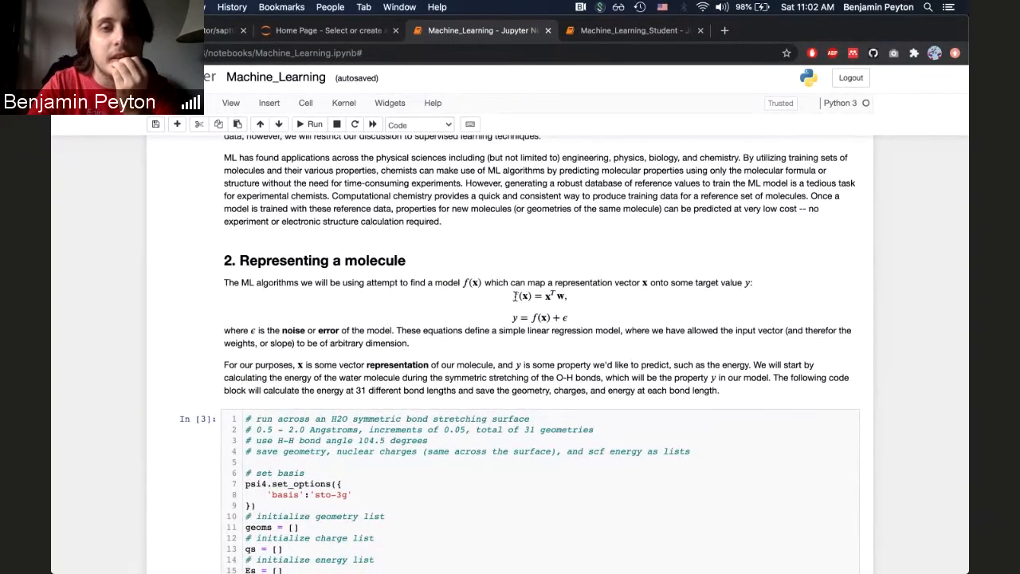
{"action": "scroll", "coordinate": [514, 295], "scroll_direction": "down", "scroll_amount": 1}
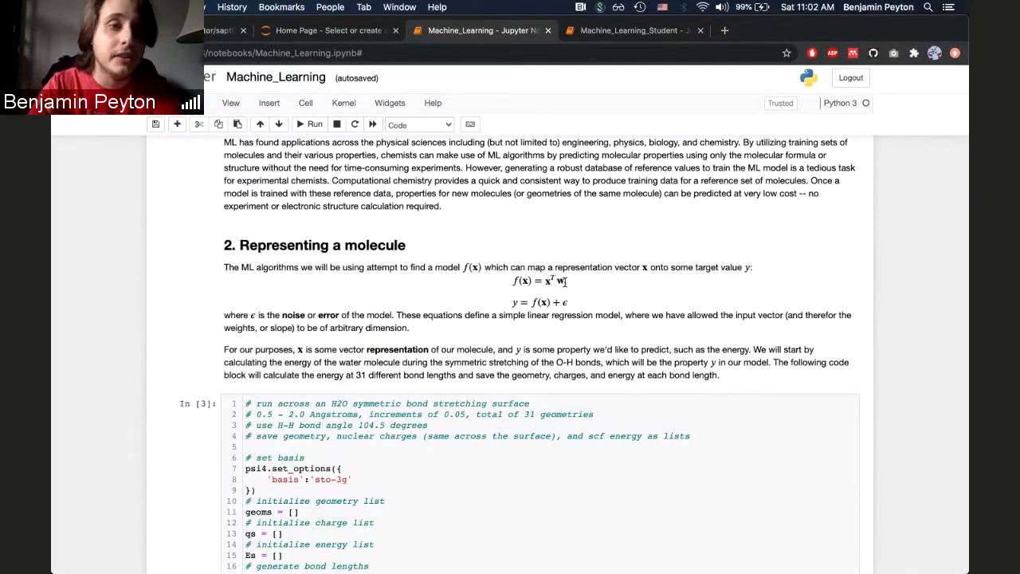
- Select the 'Representing a molecule' Markdown cell above the water bond-stretching code
{"action": "left_click", "coordinate": [567, 282]}
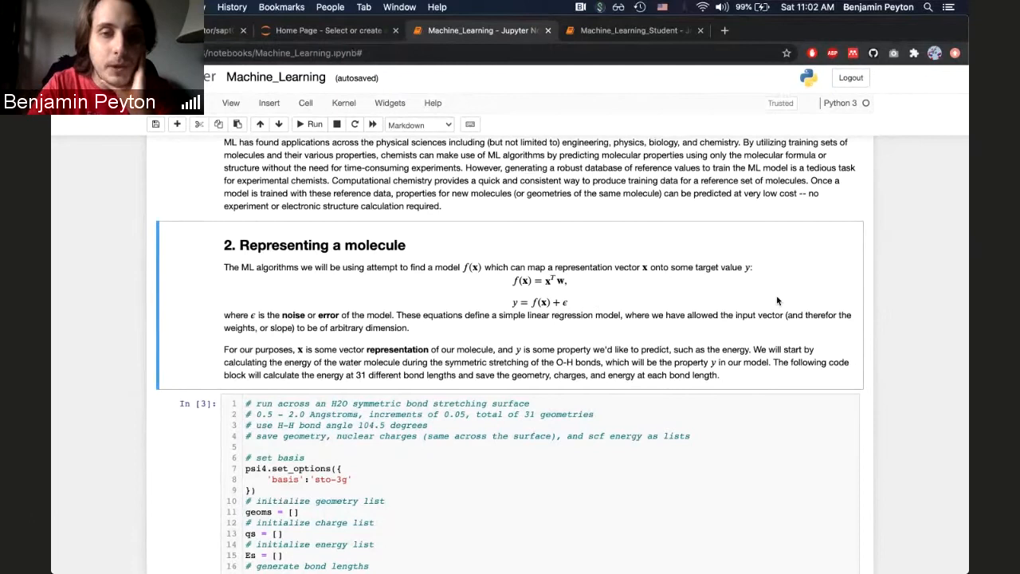
{"action": "scroll", "coordinate": [797, 318], "scroll_direction": "down", "scroll_amount": 1}
{"action": "scroll", "coordinate": [907, 353], "scroll_direction": "down", "scroll_amount": 1}
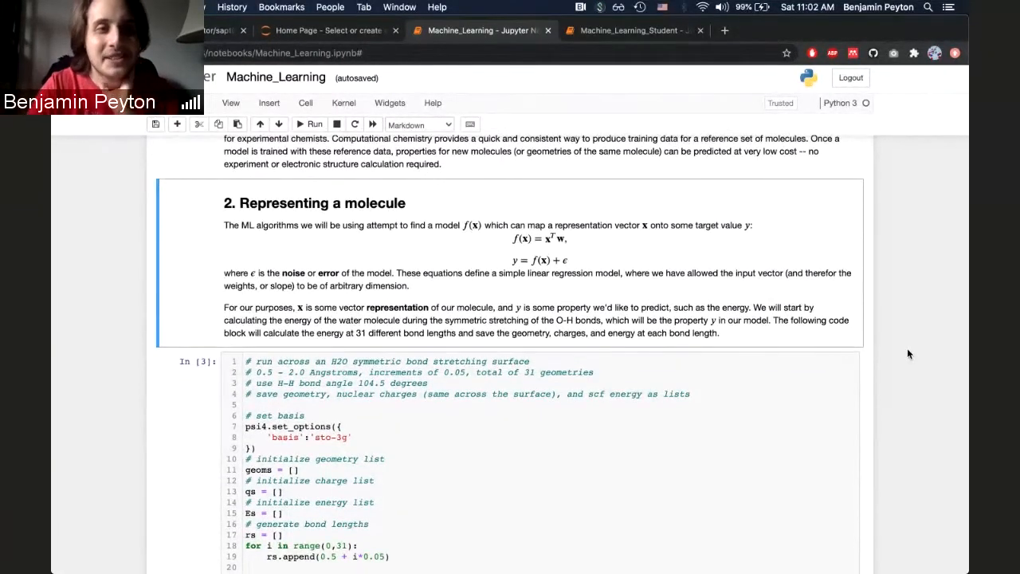
{"action": "scroll", "coordinate": [911, 328], "scroll_direction": "down", "scroll_amount": 2}
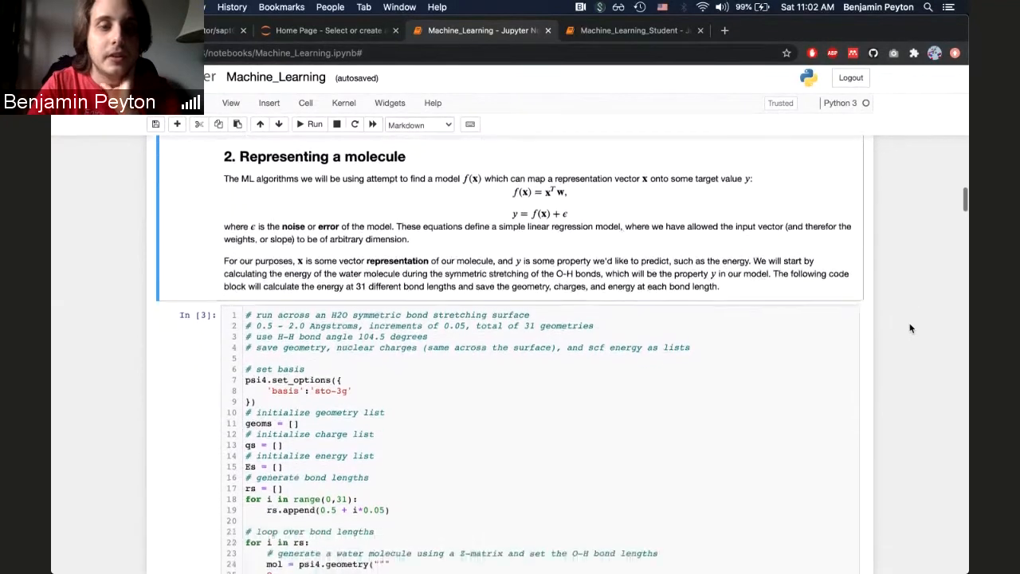
{"action": "scroll", "coordinate": [911, 327], "scroll_direction": "down", "scroll_amount": 2}
{"action": "scroll", "coordinate": [911, 328], "scroll_direction": "down", "scroll_amount": 2}
{"action": "scroll", "coordinate": [911, 328], "scroll_direction": "down", "scroll_amount": 2}
{"action": "scroll", "coordinate": [911, 328], "scroll_direction": "down", "scroll_amount": 1}
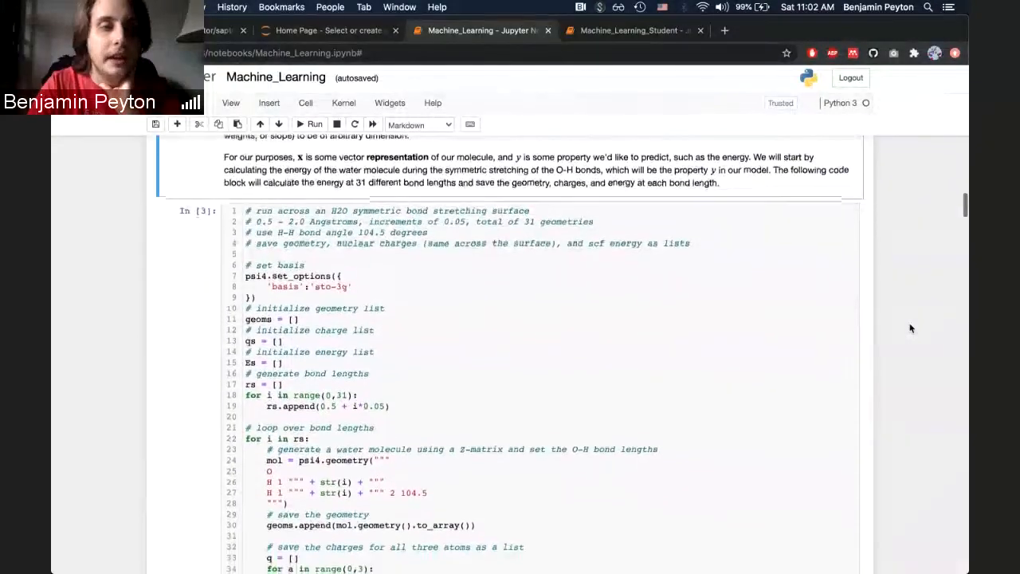
{"action": "scroll", "coordinate": [911, 327], "scroll_direction": "down", "scroll_amount": 1}
{"action": "scroll", "coordinate": [911, 328], "scroll_direction": "down", "scroll_amount": 1}
{"action": "scroll", "coordinate": [911, 328], "scroll_direction": "down", "scroll_amount": 1}
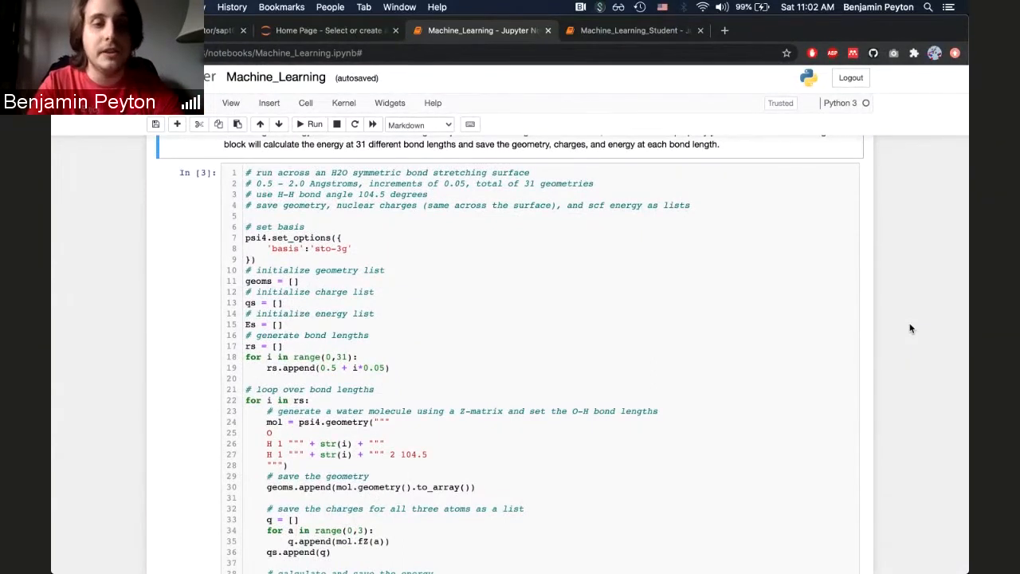
{"action": "scroll", "coordinate": [911, 328], "scroll_direction": "down", "scroll_amount": 3}
{"action": "scroll", "coordinate": [634, 397], "scroll_direction": "up", "scroll_amount": 2}
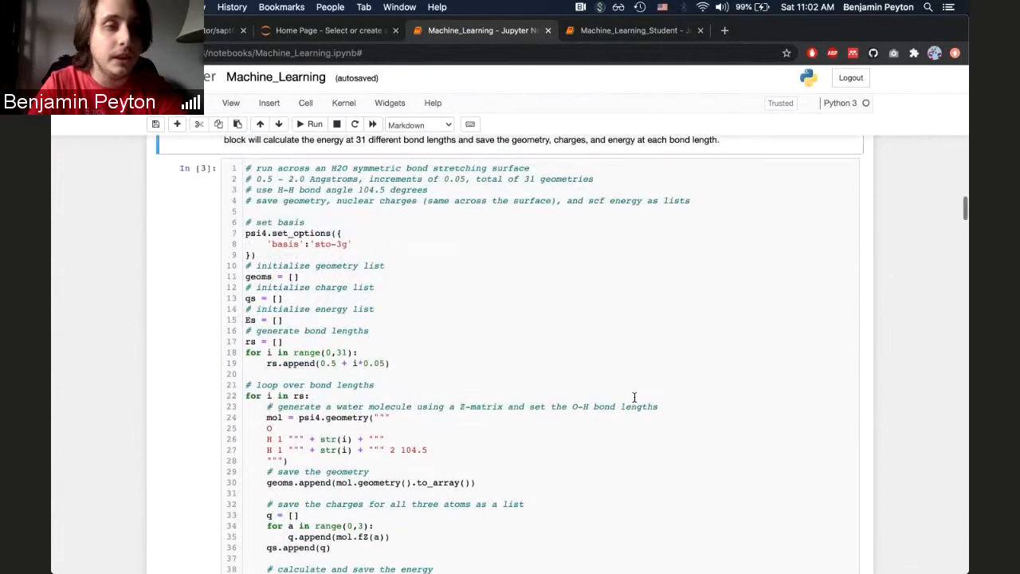
{"action": "scroll", "coordinate": [634, 397], "scroll_direction": "down", "scroll_amount": 5}
{"action": "scroll", "coordinate": [634, 397], "scroll_direction": "down", "scroll_amount": 3}
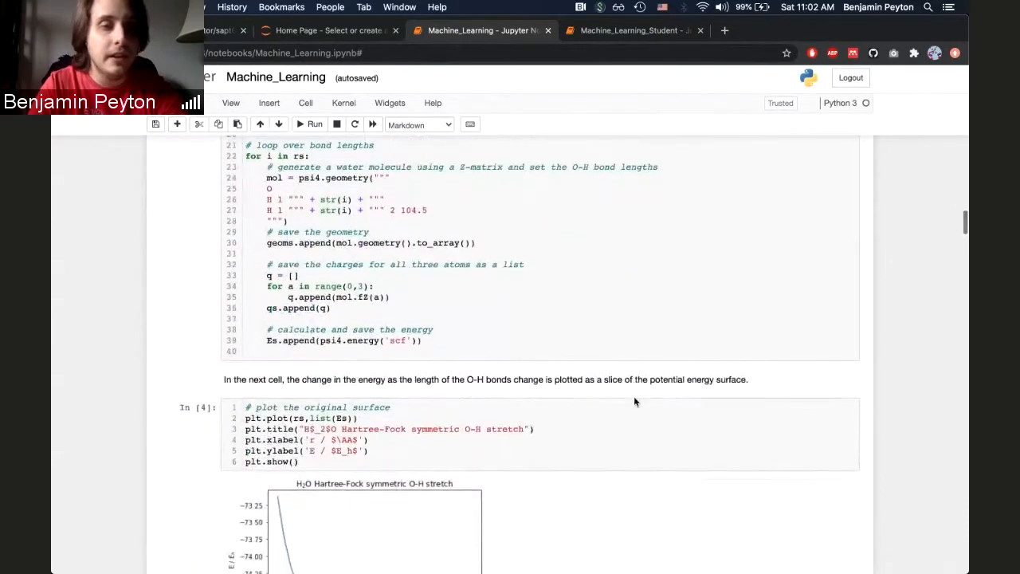
{"action": "scroll", "coordinate": [634, 397], "scroll_direction": "down", "scroll_amount": 1}
{"action": "scroll", "coordinate": [633, 396], "scroll_direction": "down", "scroll_amount": 2}
{"action": "scroll", "coordinate": [633, 396], "scroll_direction": "down", "scroll_amount": 1}
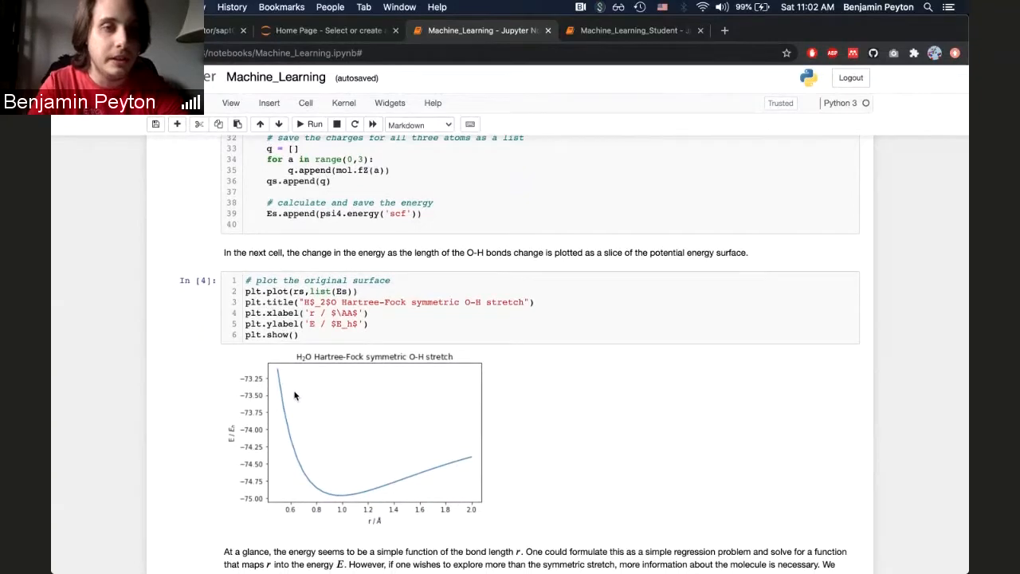
{"action": "scroll", "coordinate": [294, 396], "scroll_direction": "up", "scroll_amount": 5}
{"action": "scroll", "coordinate": [295, 396], "scroll_direction": "up", "scroll_amount": 2}
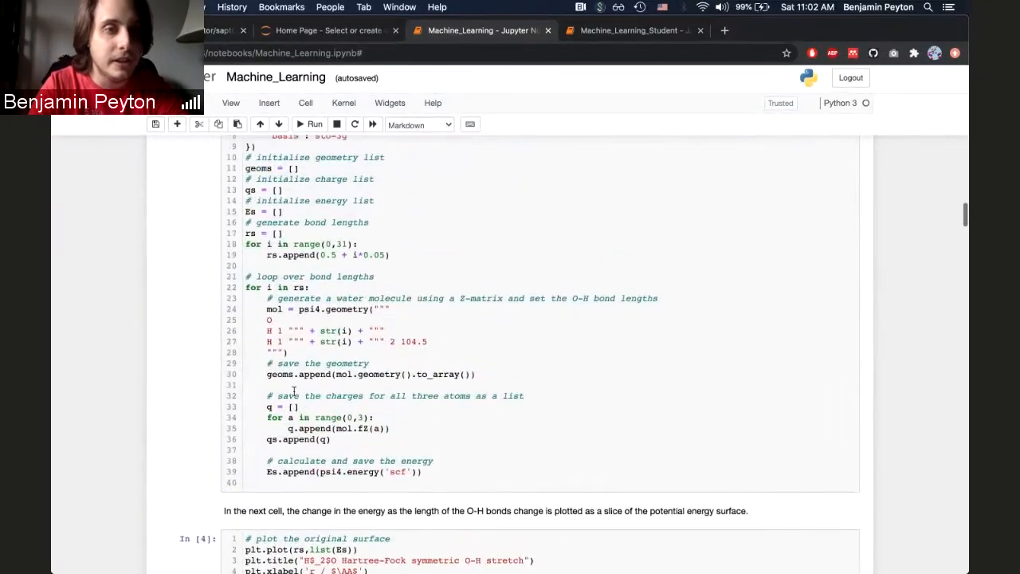
{"action": "scroll", "coordinate": [295, 396], "scroll_direction": "up", "scroll_amount": 1}
{"action": "scroll", "coordinate": [295, 392], "scroll_direction": "down", "scroll_amount": 1}
{"action": "scroll", "coordinate": [295, 392], "scroll_direction": "down", "scroll_amount": 1}
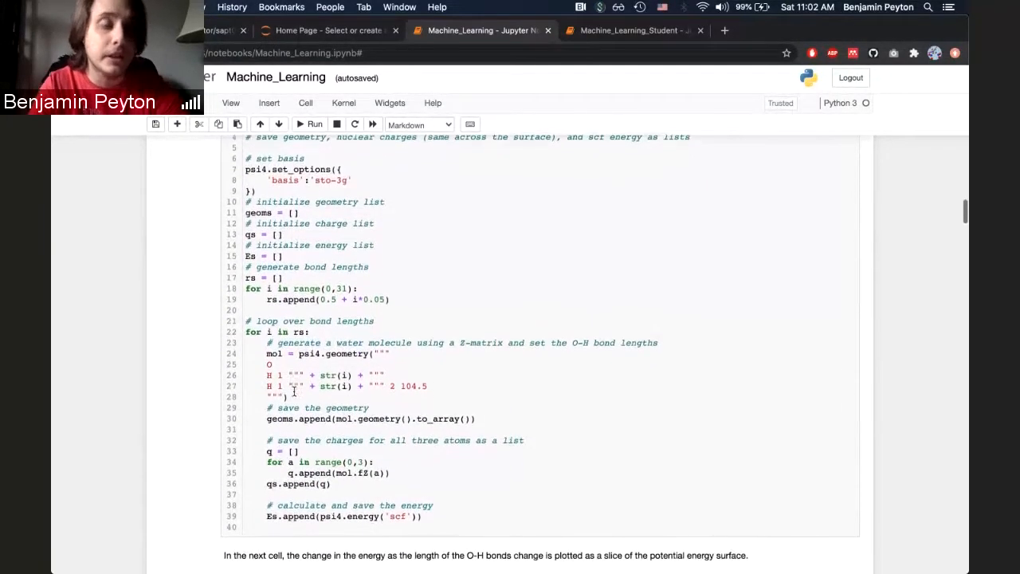
{"action": "scroll", "coordinate": [295, 392], "scroll_direction": "down", "scroll_amount": 3}
{"action": "scroll", "coordinate": [295, 392], "scroll_direction": "down", "scroll_amount": 1}
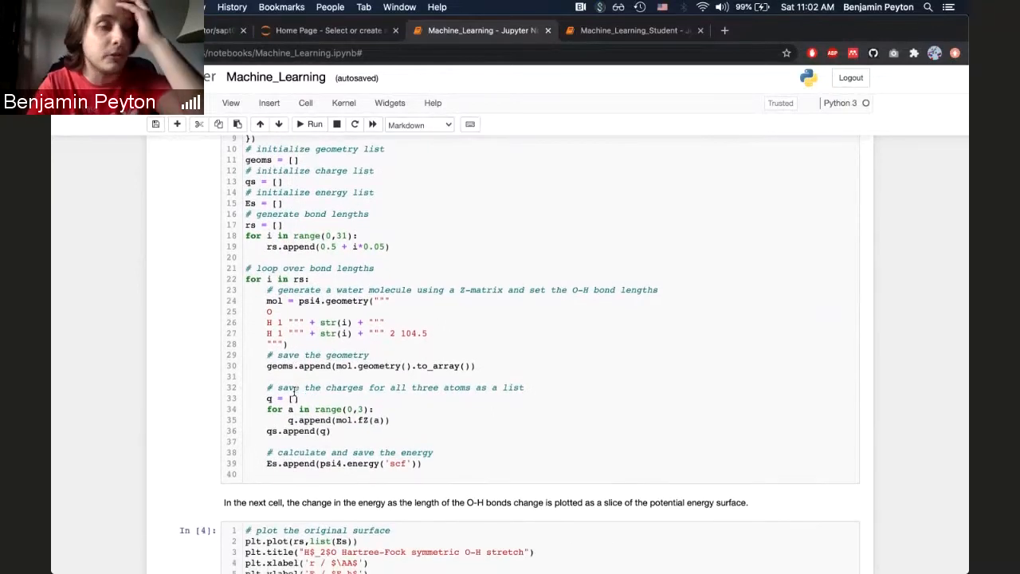
{"action": "scroll", "coordinate": [294, 392], "scroll_direction": "down", "scroll_amount": 2}
{"action": "scroll", "coordinate": [295, 392], "scroll_direction": "down", "scroll_amount": 1}
{"action": "scroll", "coordinate": [294, 392], "scroll_direction": "down", "scroll_amount": 1}
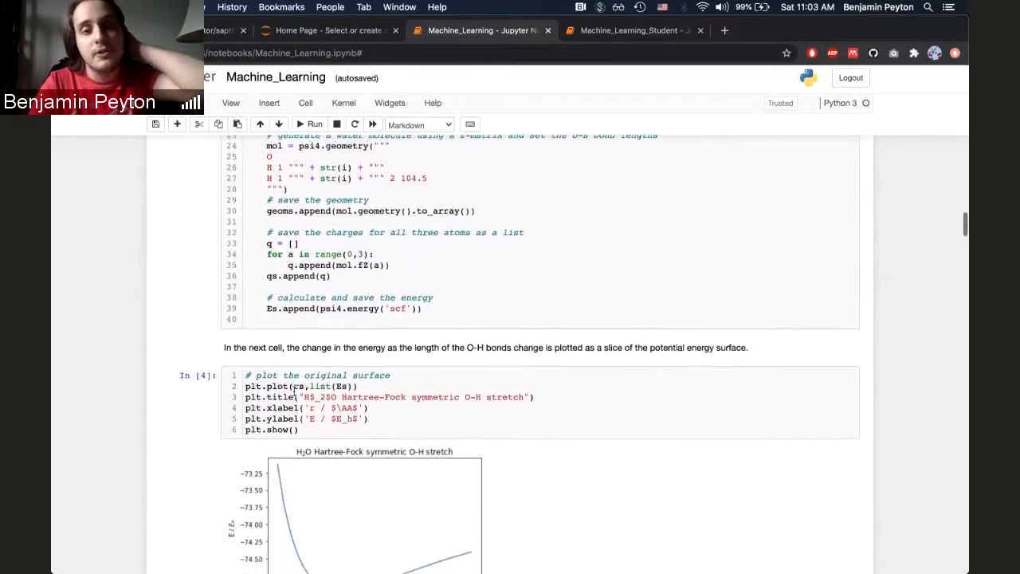
{"action": "scroll", "coordinate": [295, 392], "scroll_direction": "down", "scroll_amount": 1}
{"action": "scroll", "coordinate": [294, 392], "scroll_direction": "down", "scroll_amount": 1}
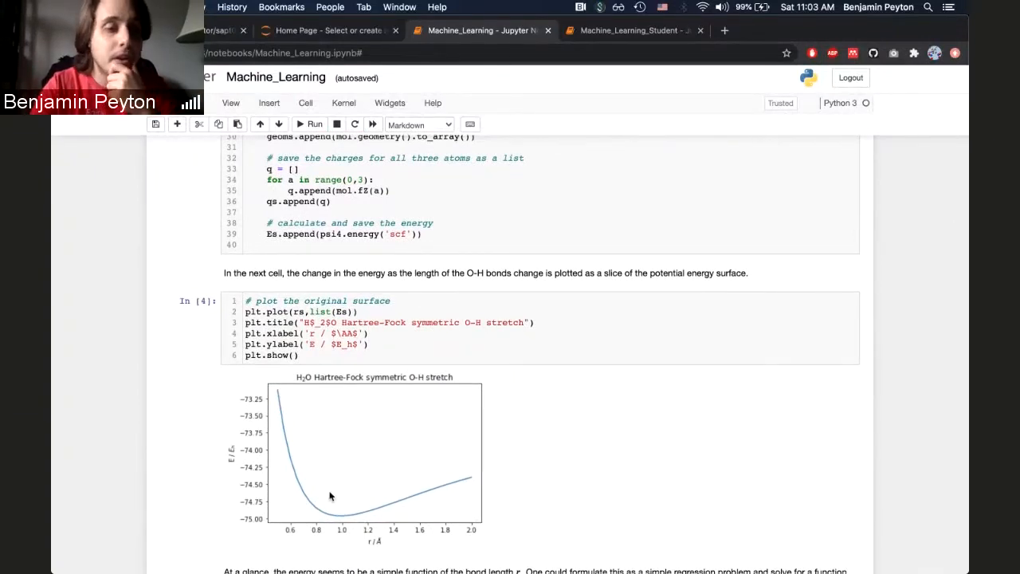
{"action": "scroll", "coordinate": [213, 463], "scroll_direction": "down", "scroll_amount": 3}
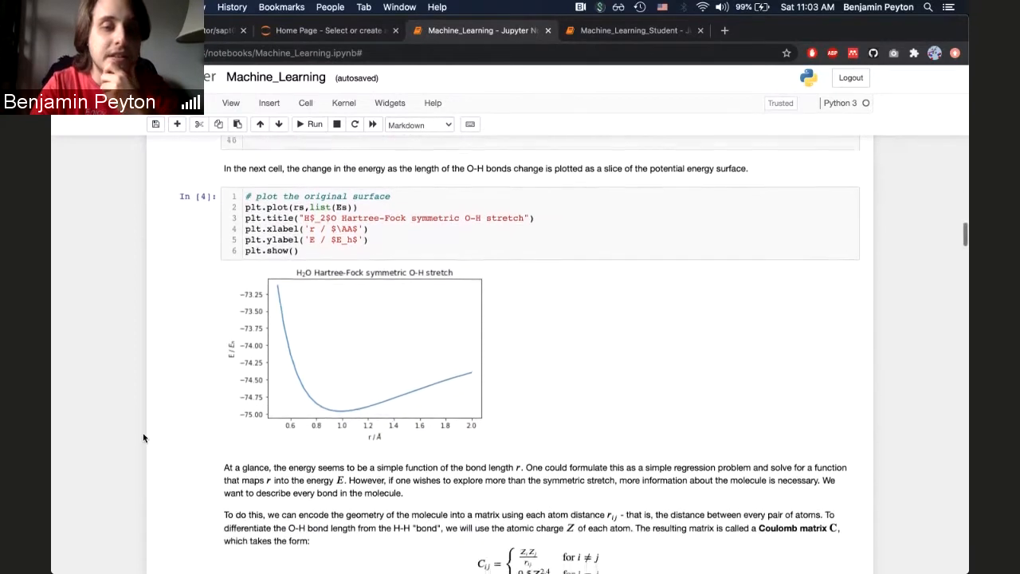
{"action": "scroll", "coordinate": [142, 433], "scroll_direction": "down", "scroll_amount": 2}
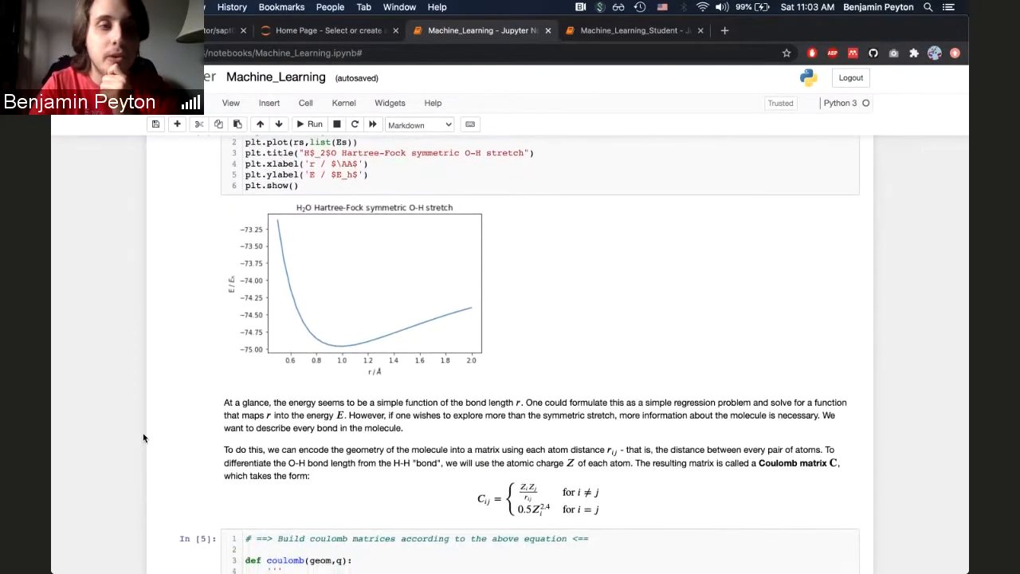
{"action": "scroll", "coordinate": [143, 433], "scroll_direction": "down", "scroll_amount": 1}
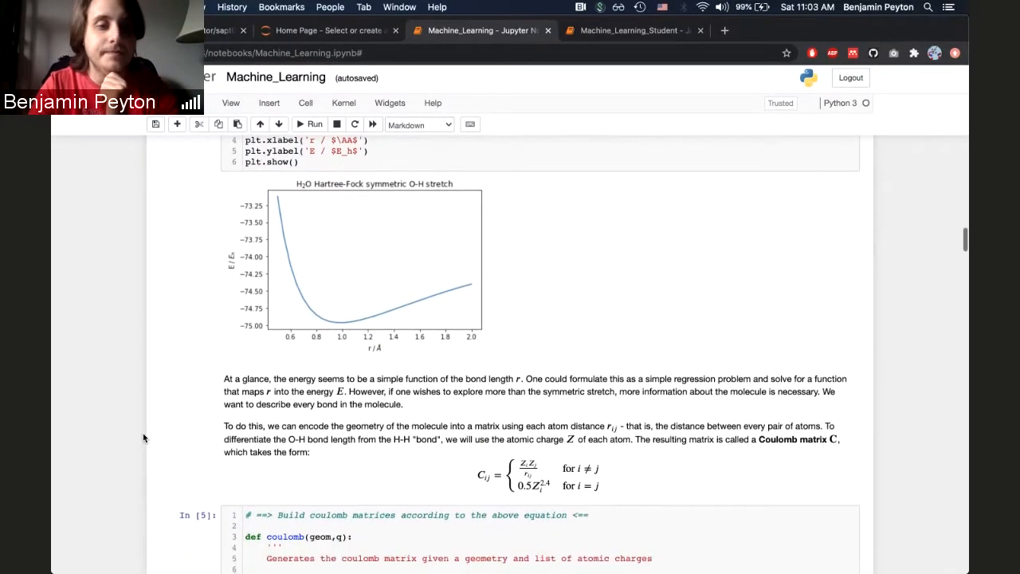
{"action": "scroll", "coordinate": [143, 433], "scroll_direction": "down", "scroll_amount": 1}
{"action": "scroll", "coordinate": [143, 433], "scroll_direction": "down", "scroll_amount": 1}
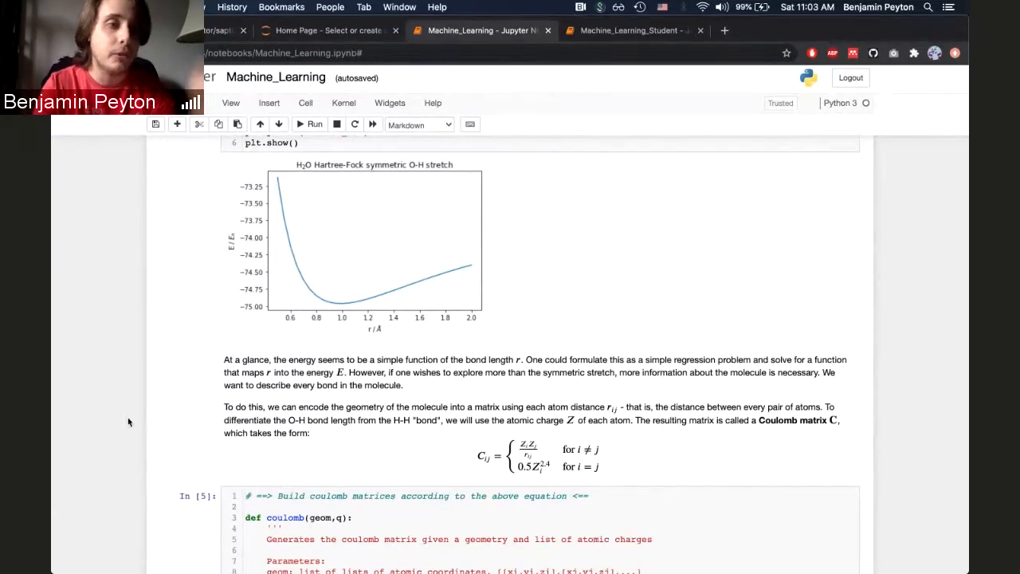
{"action": "scroll", "coordinate": [136, 423], "scroll_direction": "down", "scroll_amount": 1}
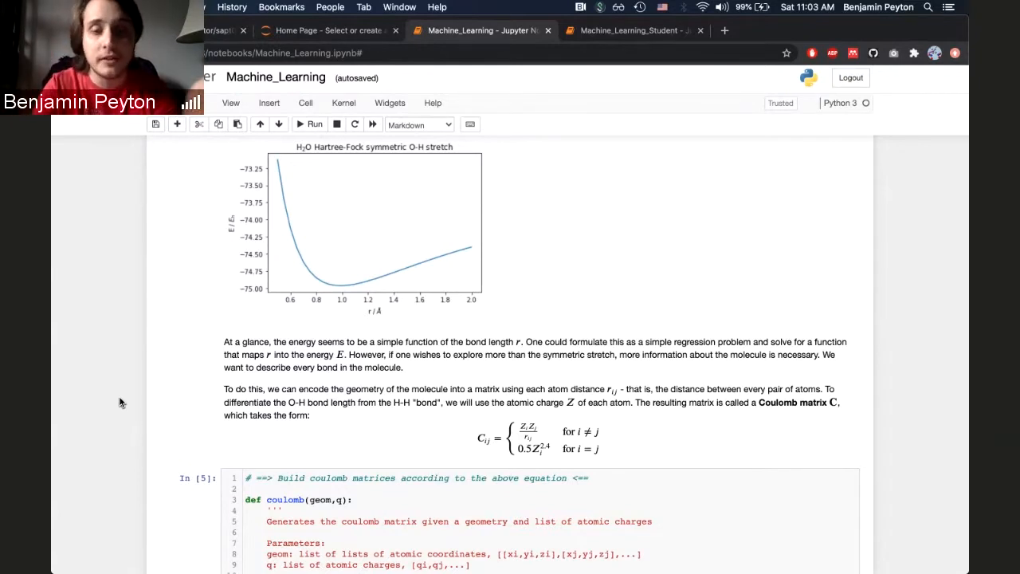
{"action": "scroll", "coordinate": [454, 391], "scroll_direction": "down", "scroll_amount": 2}
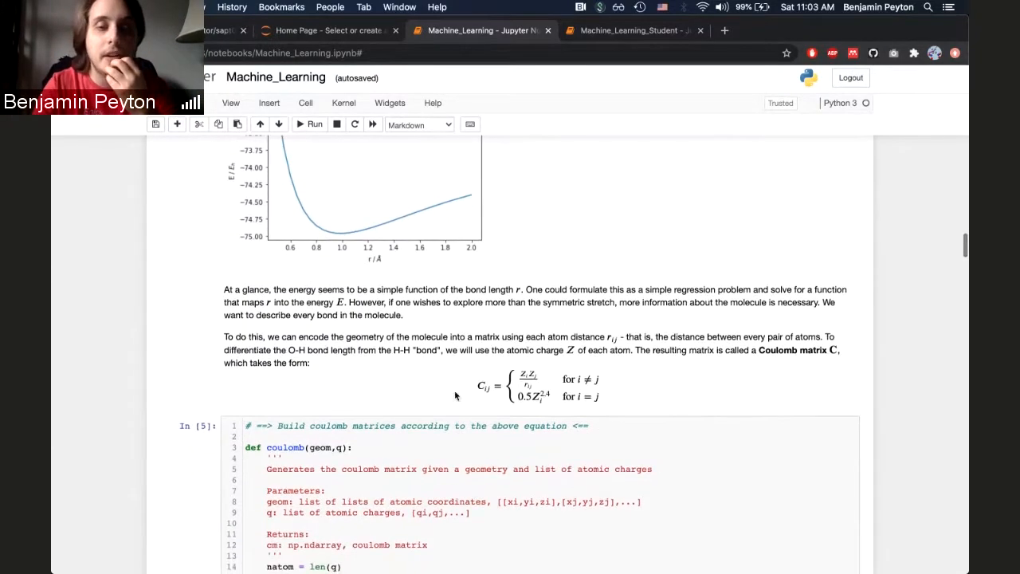
{"action": "scroll", "coordinate": [454, 391], "scroll_direction": "down", "scroll_amount": 2}
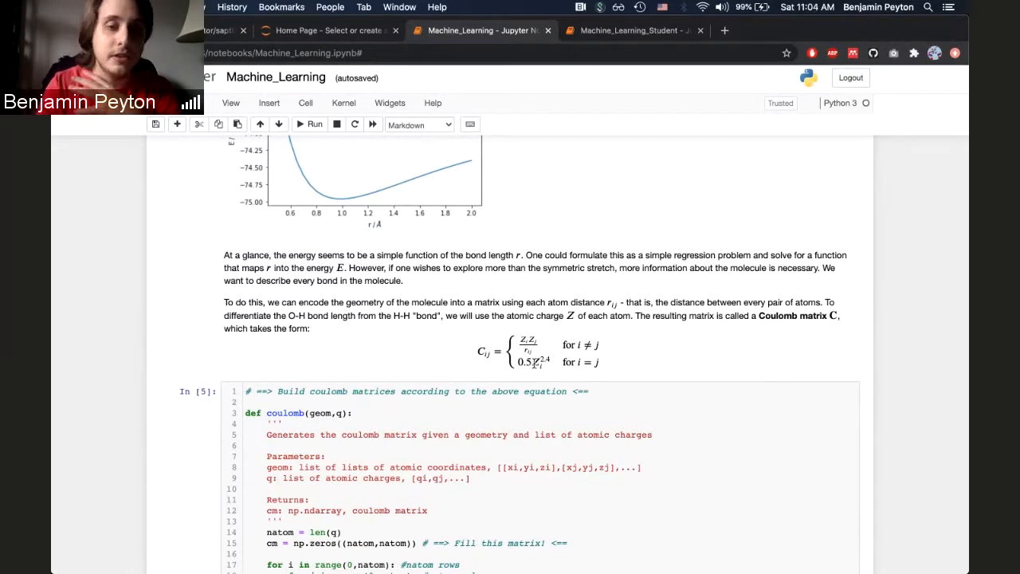
- Point out the diagonal Z^2.4 term in the Coulomb matrix formula
{"action": "left_click_drag", "start_coordinate": [532, 363], "coordinate": [550, 363]}
{"action": "left_click", "coordinate": [550, 362]}
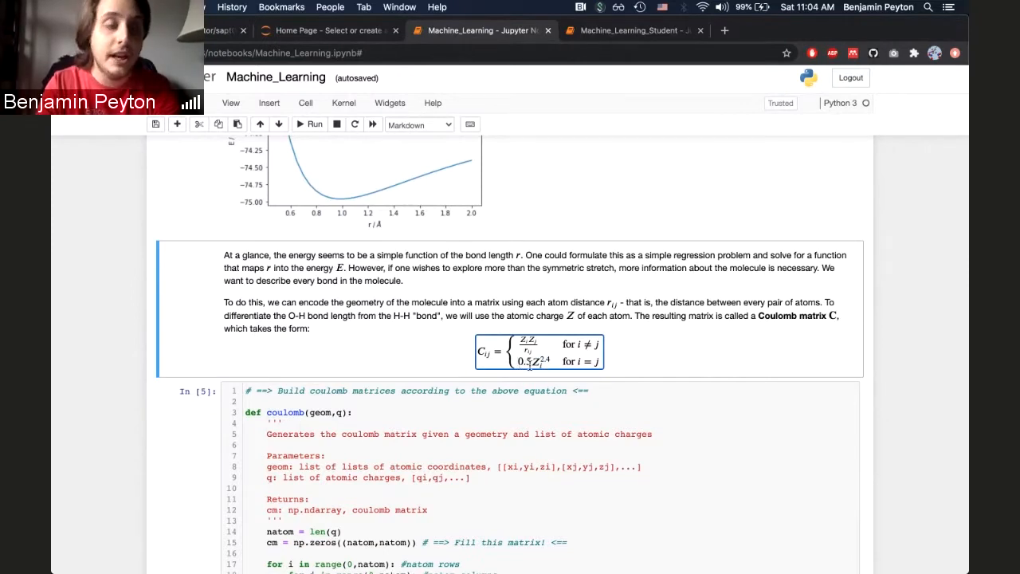
{"action": "left_click", "coordinate": [403, 360]}
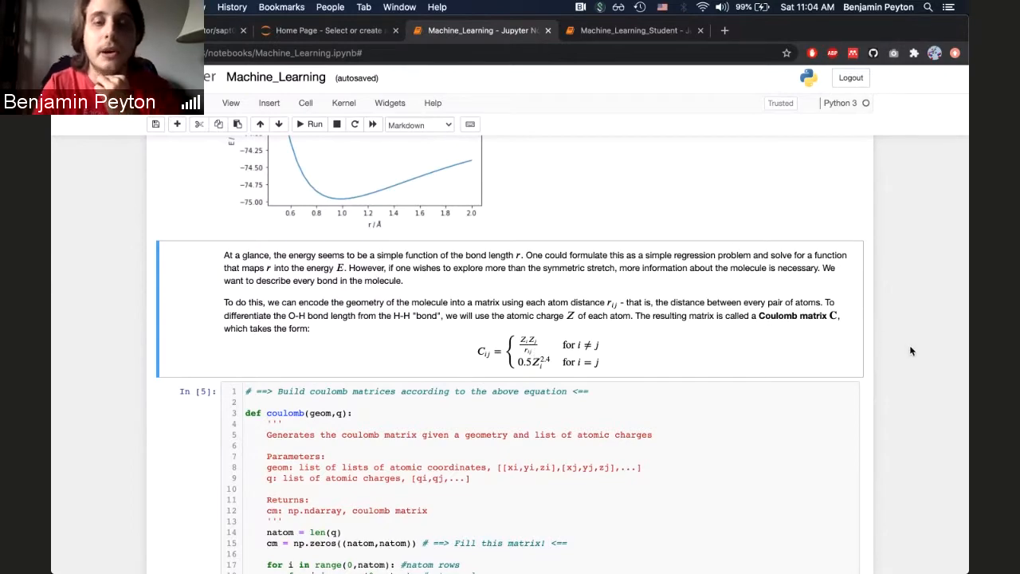
{"action": "scroll", "coordinate": [912, 351], "scroll_direction": "down", "scroll_amount": 5}
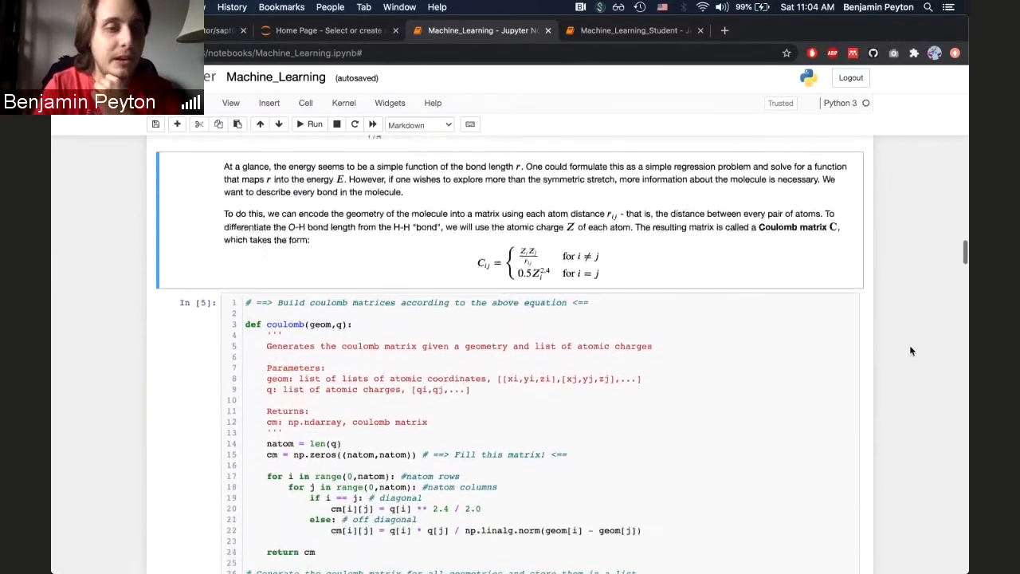
{"action": "scroll", "coordinate": [912, 351], "scroll_direction": "down", "scroll_amount": 3}
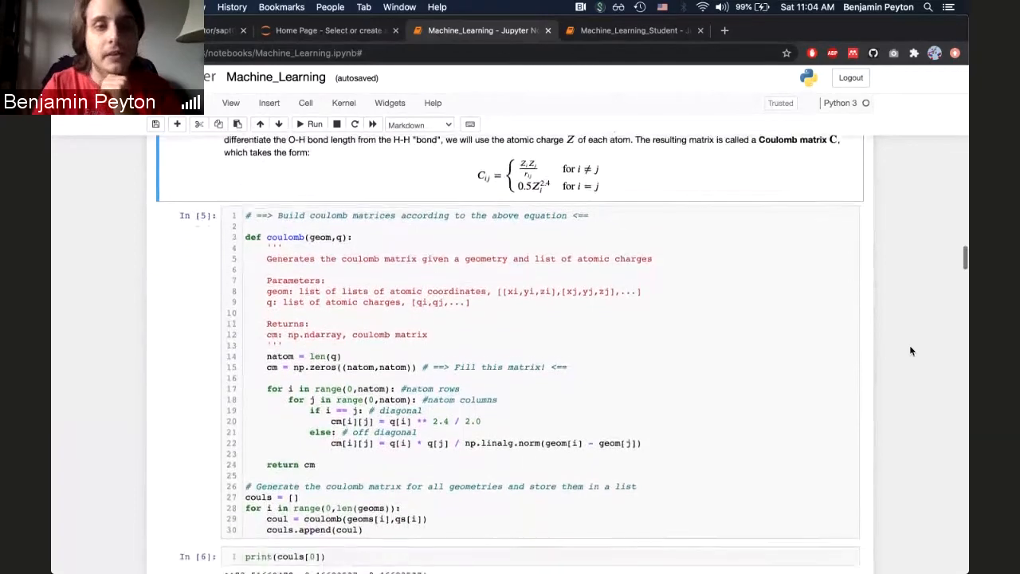
{"action": "scroll", "coordinate": [911, 351], "scroll_direction": "down", "scroll_amount": 2}
{"action": "scroll", "coordinate": [912, 351], "scroll_direction": "down", "scroll_amount": 1}
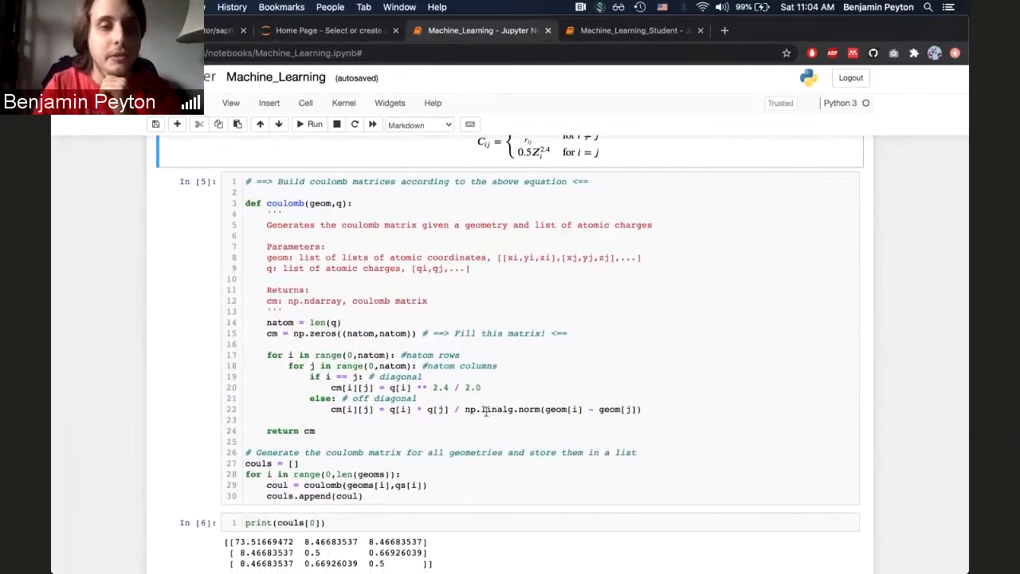
- Point out the nested loop in the coulomb function that fills the matrix
{"action": "mouse_move", "coordinate": [645, 410]}
{"action": "left_mouse_down"}
{"action": "mouse_move", "coordinate": [259, 358]}
{"action": "mouse_move", "coordinate": [244, 345]}
{"action": "left_mouse_up"}
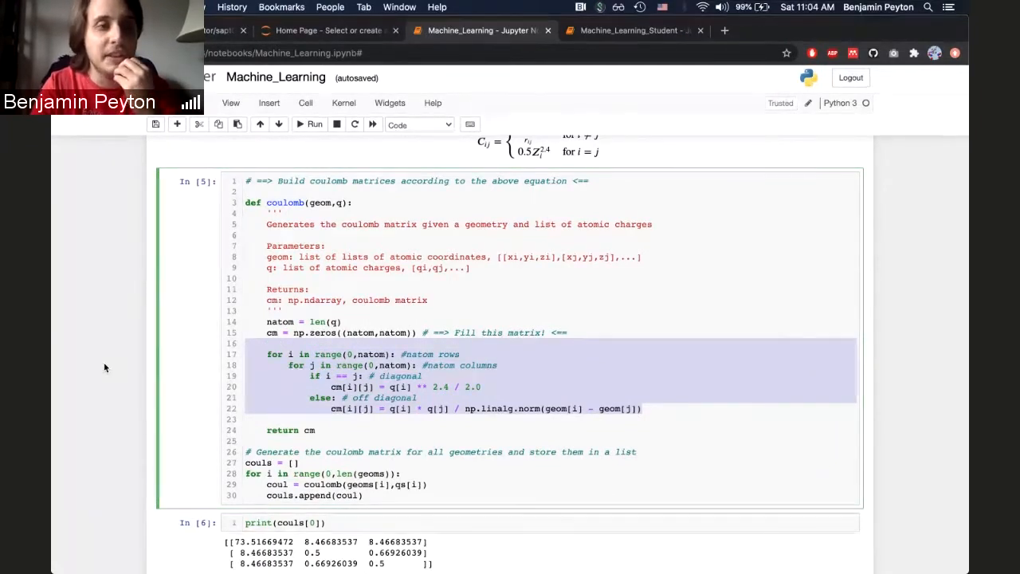
{"action": "scroll", "coordinate": [104, 361], "scroll_direction": "down", "scroll_amount": 1}
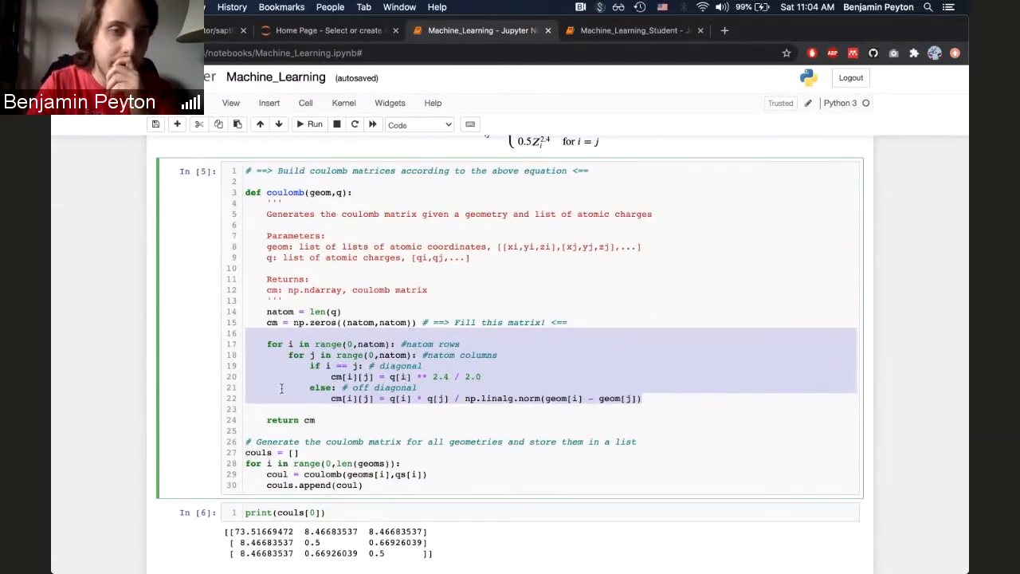
{"action": "left_click", "coordinate": [342, 384]}
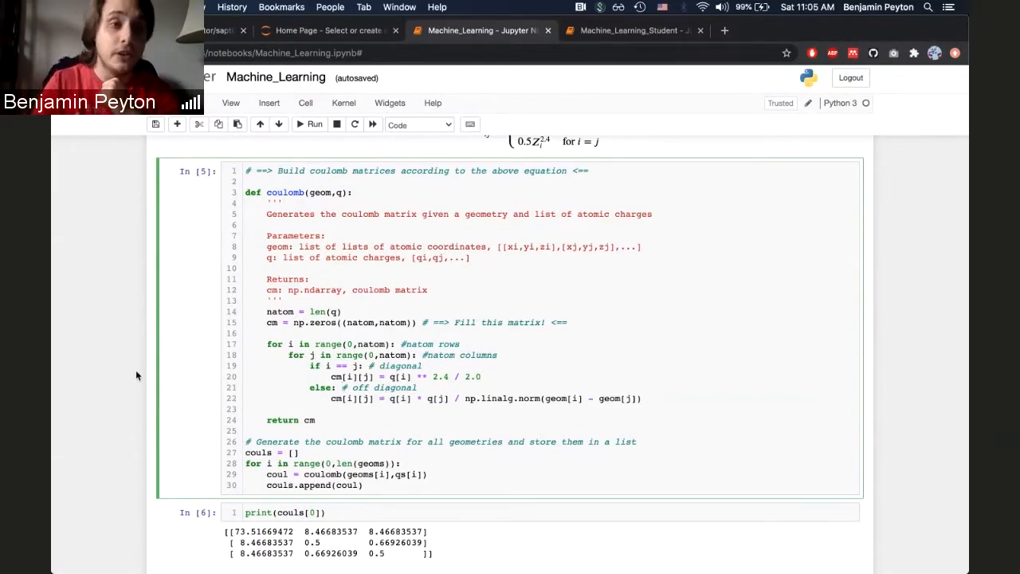
{"action": "scroll", "coordinate": [109, 330], "scroll_direction": "down", "scroll_amount": 1}
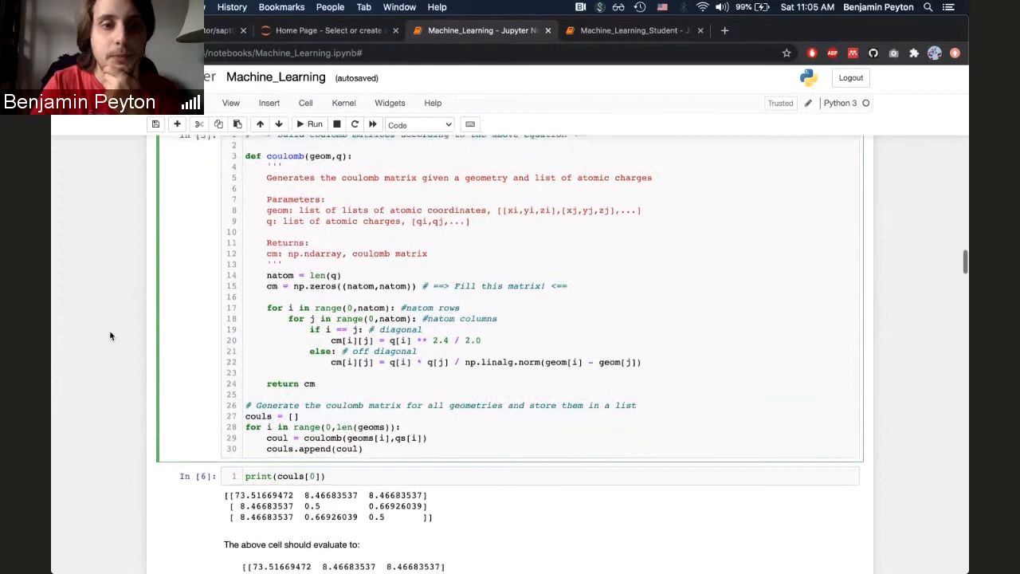
- Point out the row/column loop lines, then select the print(couls[0]) cell with its expected matrix
{"action": "left_click_drag", "start_coordinate": [331, 308], "coordinate": [422, 318]}
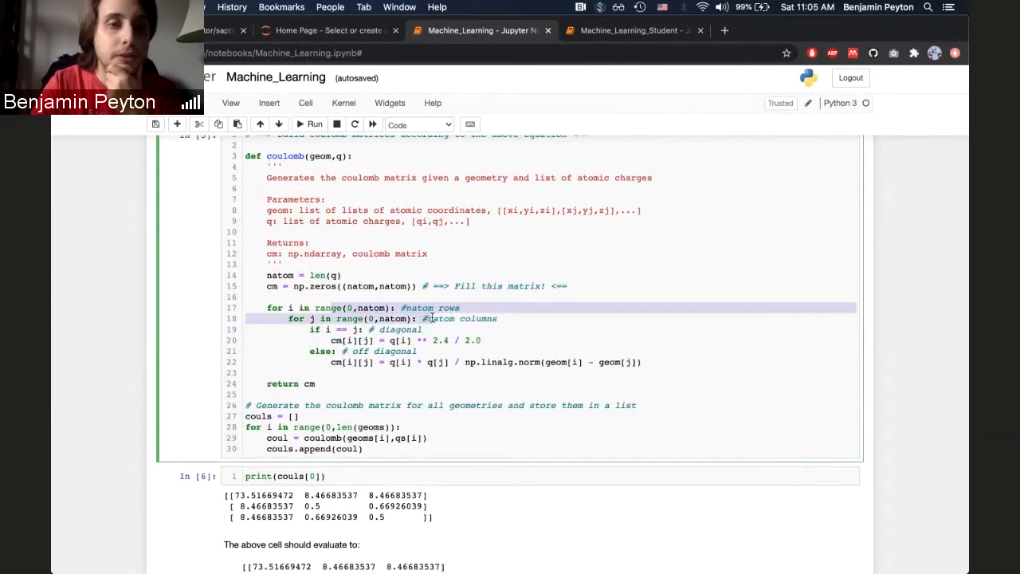
{"action": "left_click", "coordinate": [435, 318]}
{"action": "scroll", "coordinate": [508, 331], "scroll_direction": "down", "scroll_amount": 1}
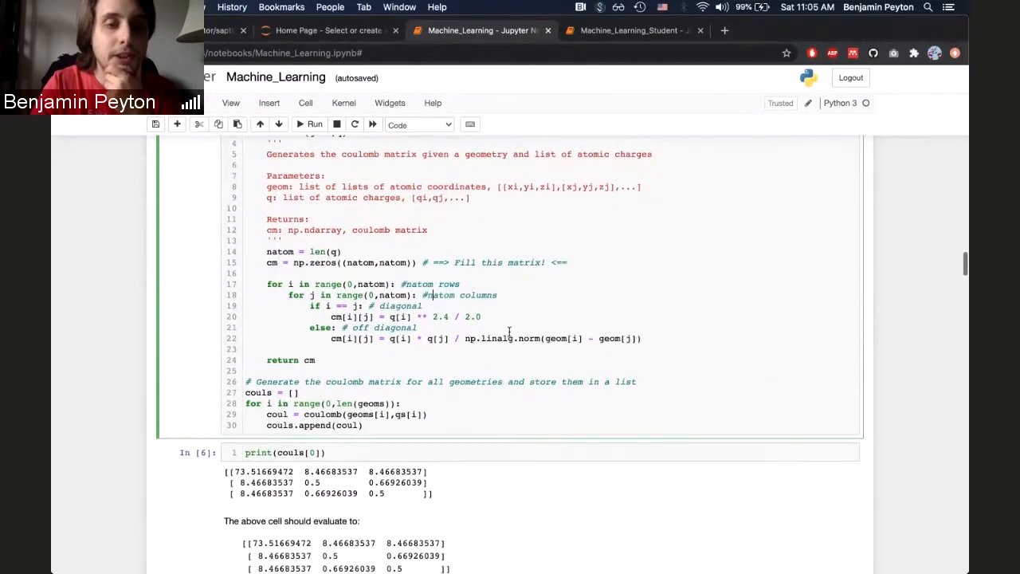
{"action": "scroll", "coordinate": [508, 331], "scroll_direction": "down", "scroll_amount": 3}
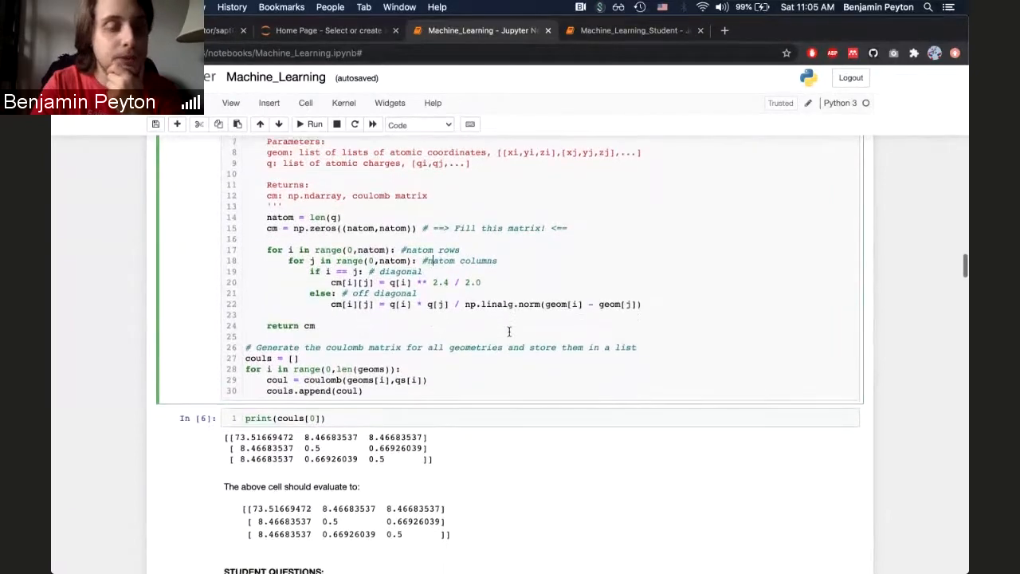
{"action": "scroll", "coordinate": [508, 332], "scroll_direction": "down", "scroll_amount": 1}
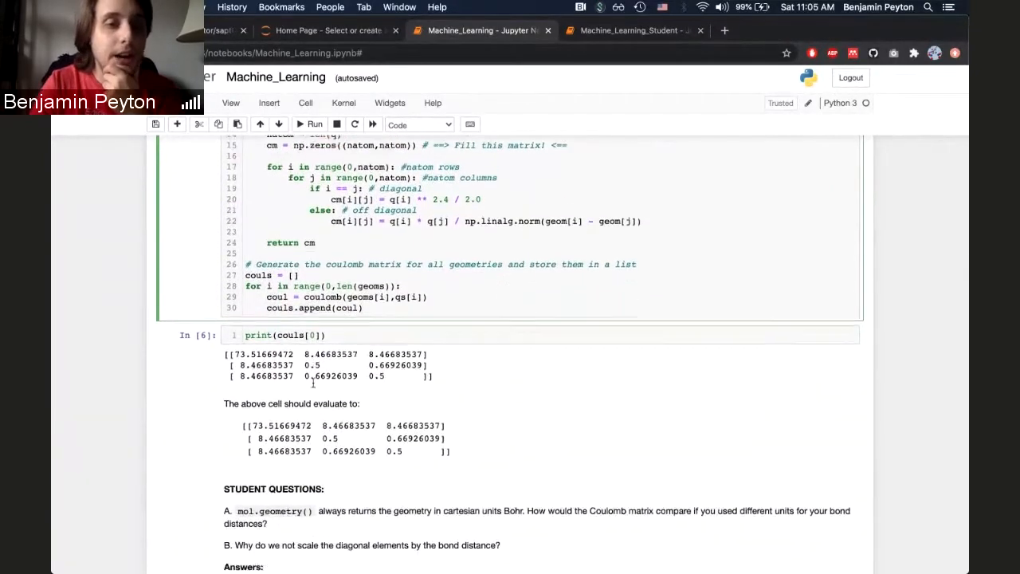
{"action": "scroll", "coordinate": [344, 327], "scroll_direction": "down", "scroll_amount": 1}
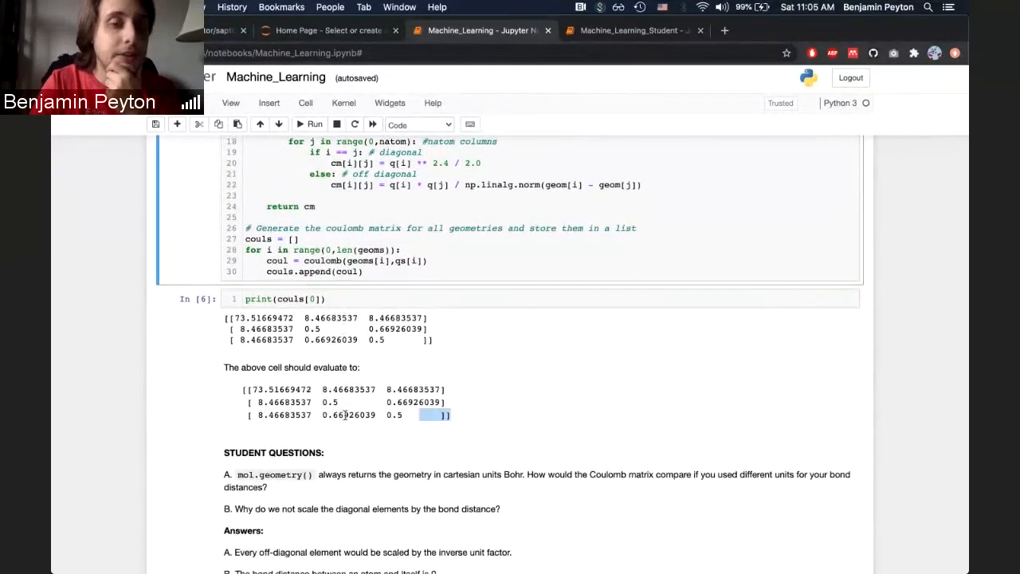
{"action": "left_click_drag", "start_coordinate": [451, 414], "coordinate": [216, 397]}
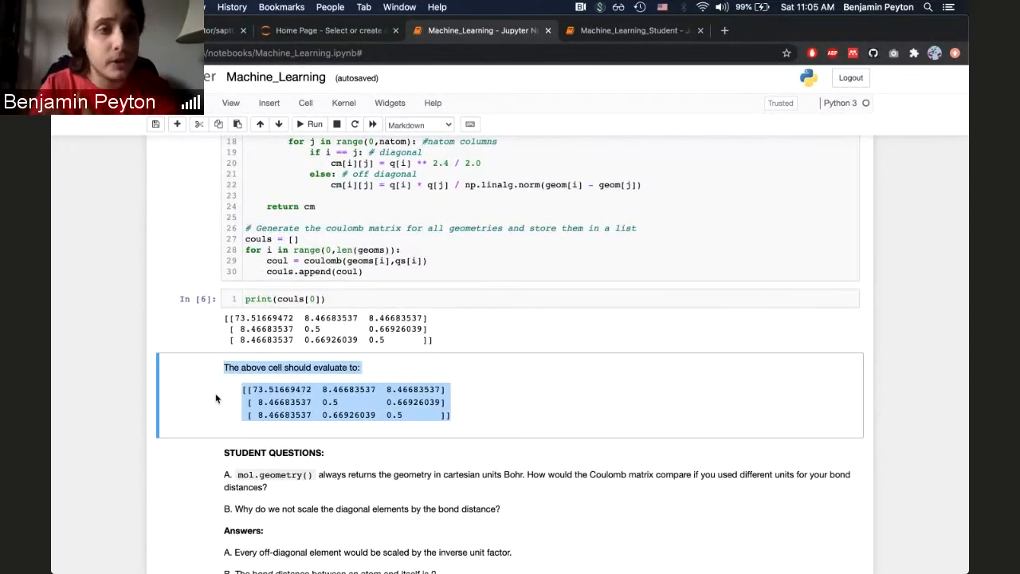
{"action": "left_click", "coordinate": [263, 347]}
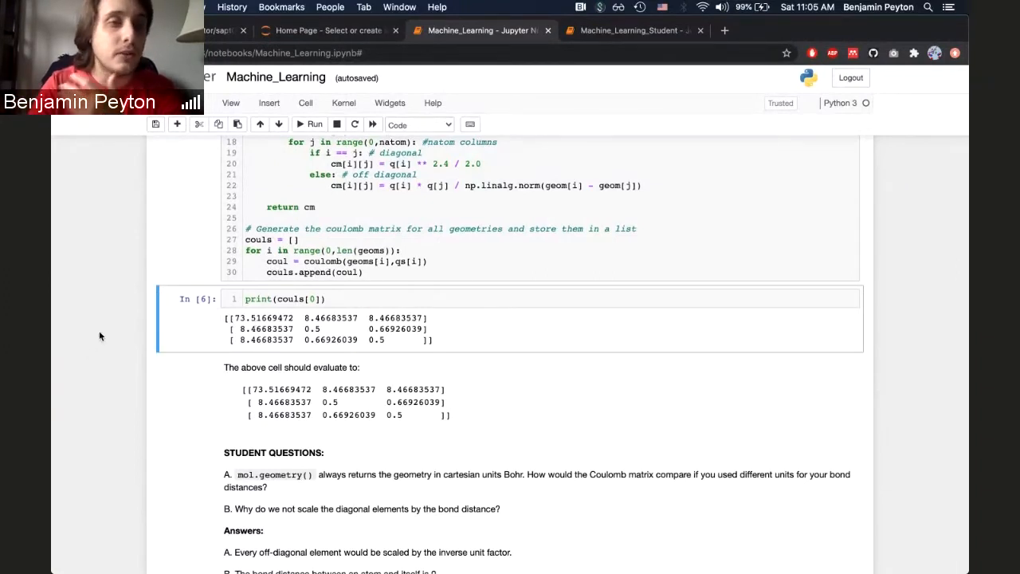
{"action": "scroll", "coordinate": [99, 331], "scroll_direction": "down", "scroll_amount": 2}
{"action": "scroll", "coordinate": [99, 331], "scroll_direction": "down", "scroll_amount": 3}
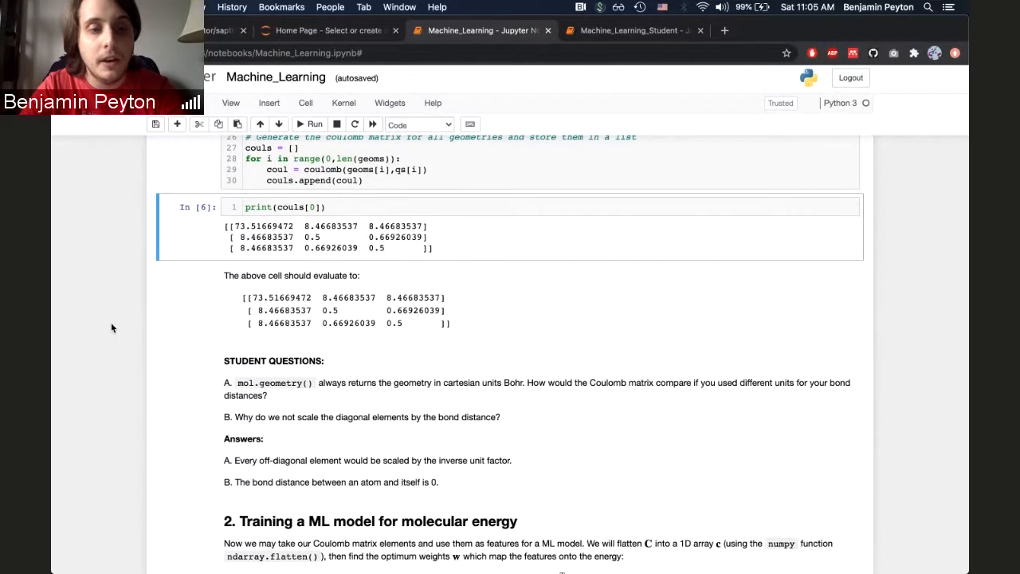
{"action": "scroll", "coordinate": [111, 322], "scroll_direction": "down", "scroll_amount": 1}
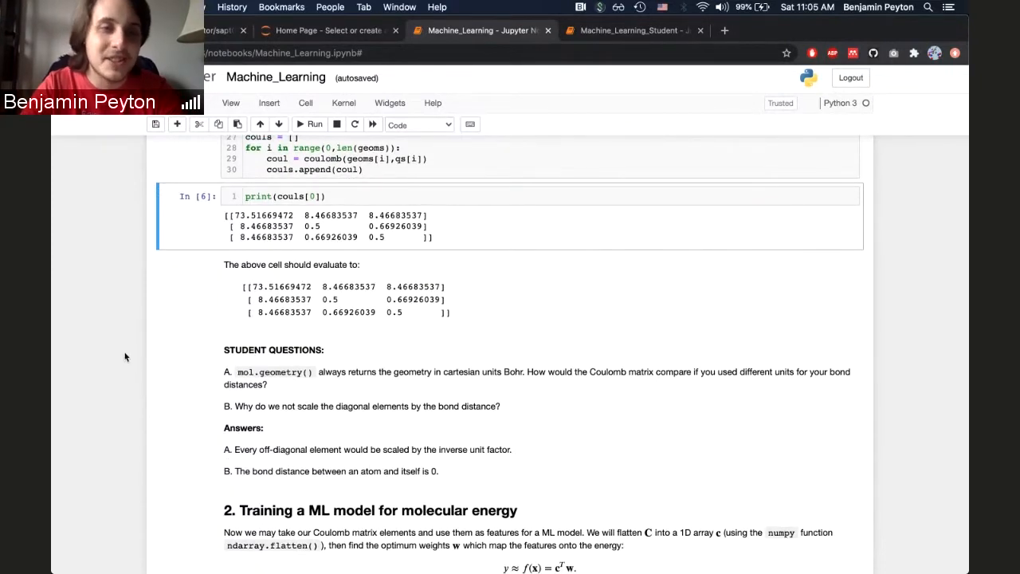
{"action": "scroll", "coordinate": [125, 356], "scroll_direction": "up", "scroll_amount": 5}
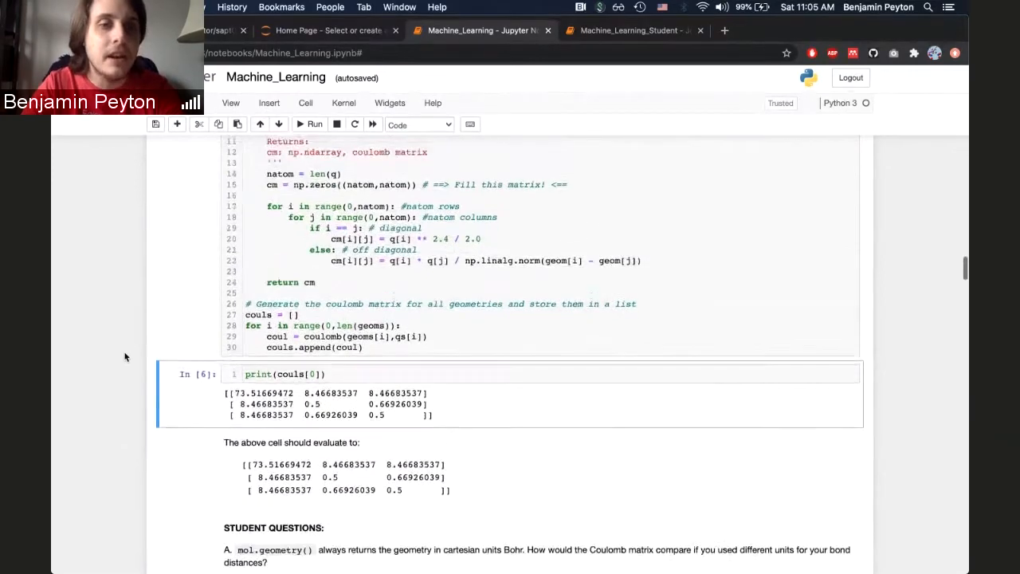
{"action": "scroll", "coordinate": [125, 356], "scroll_direction": "up", "scroll_amount": 5}
{"action": "scroll", "coordinate": [125, 356], "scroll_direction": "up", "scroll_amount": 5}
{"action": "scroll", "coordinate": [125, 356], "scroll_direction": "up", "scroll_amount": 2}
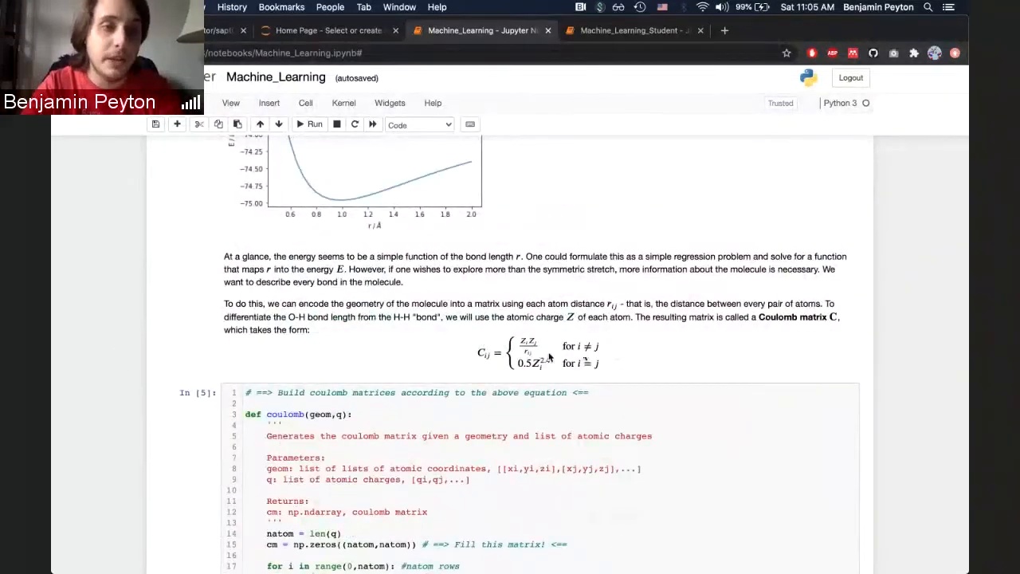
{"action": "scroll", "coordinate": [601, 329], "scroll_direction": "down", "scroll_amount": 1}
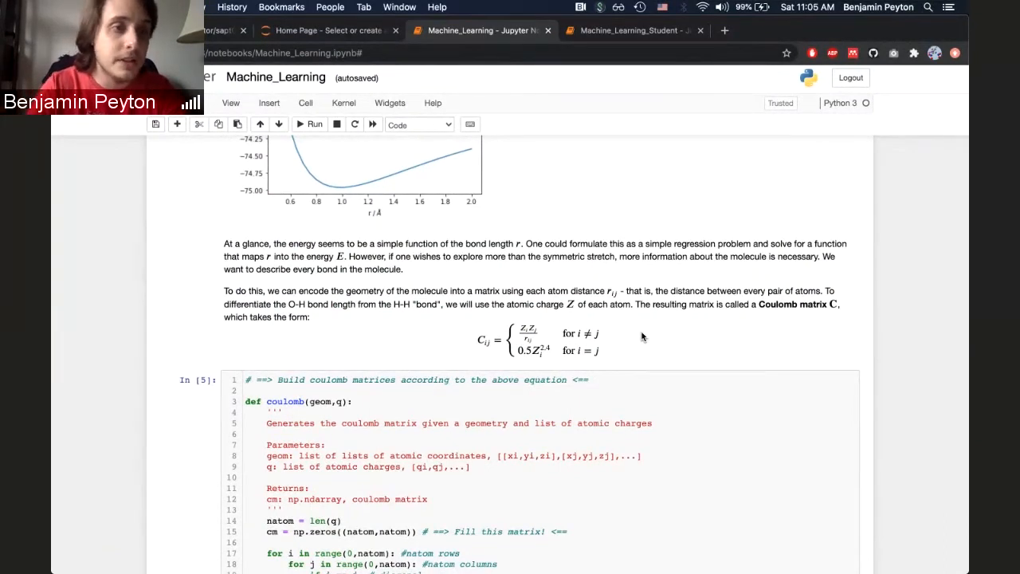
{"action": "scroll", "coordinate": [666, 328], "scroll_direction": "down", "scroll_amount": 1}
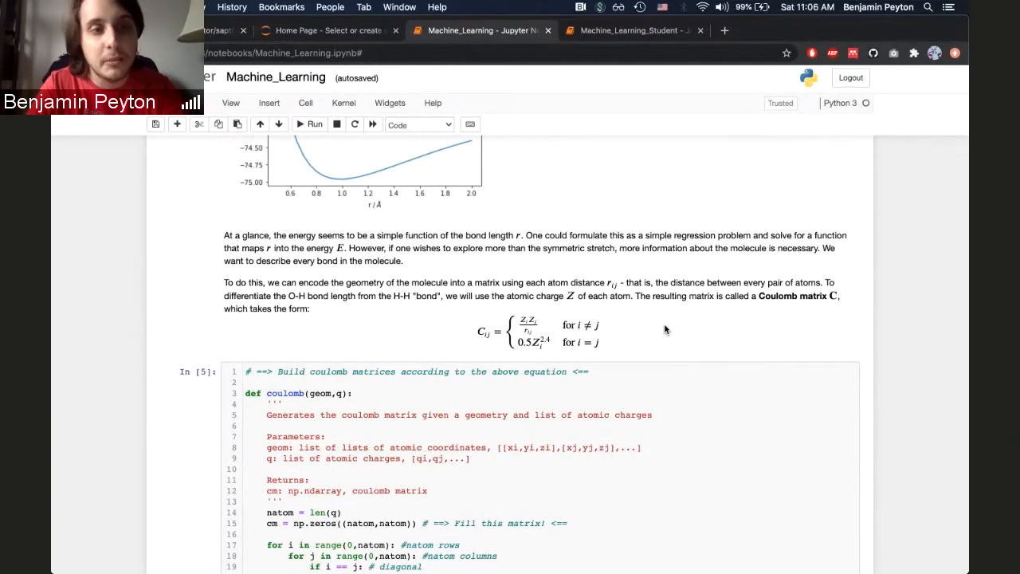
{"action": "scroll", "coordinate": [666, 328], "scroll_direction": "down", "scroll_amount": 8}
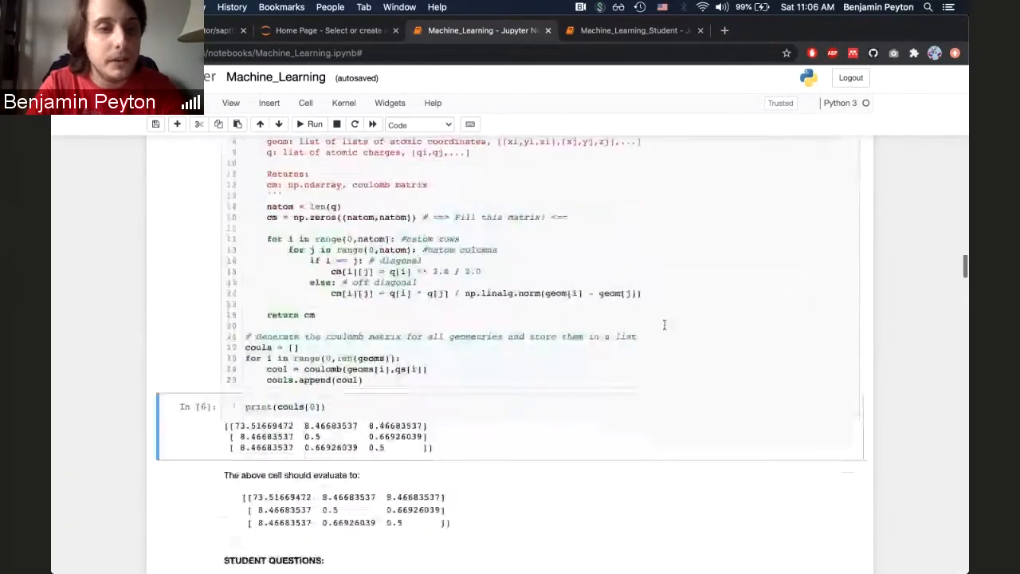
{"action": "scroll", "coordinate": [664, 325], "scroll_direction": "down", "scroll_amount": 3}
{"action": "scroll", "coordinate": [663, 324], "scroll_direction": "down", "scroll_amount": 3}
{"action": "scroll", "coordinate": [664, 324], "scroll_direction": "down", "scroll_amount": 2}
{"action": "scroll", "coordinate": [664, 324], "scroll_direction": "down", "scroll_amount": 2}
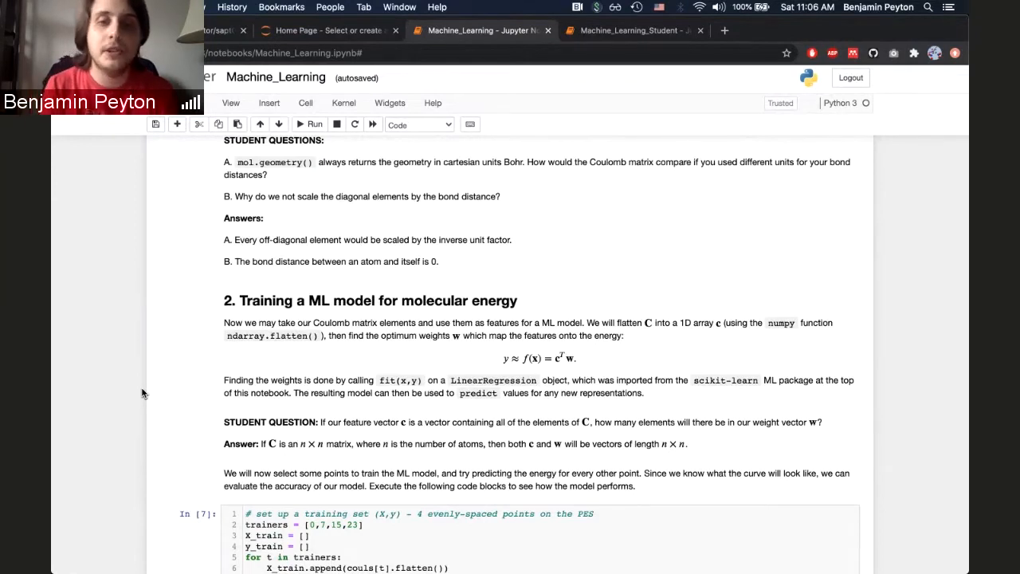
{"action": "scroll", "coordinate": [143, 393], "scroll_direction": "down", "scroll_amount": 1}
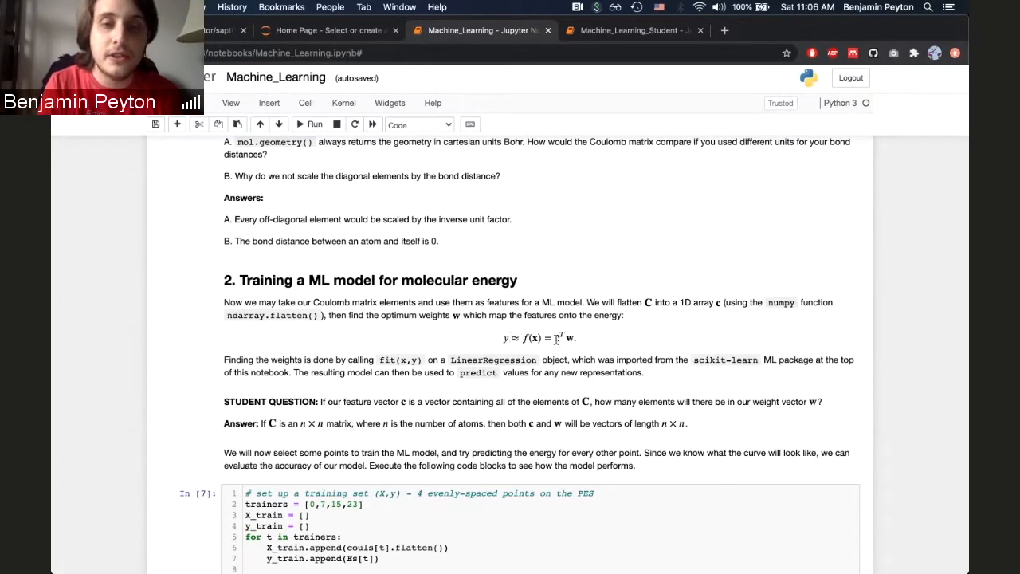
- Point out the energy regression equation y ≈ f(x) = cᵀw in the training section
{"action": "left_click", "coordinate": [536, 337]}
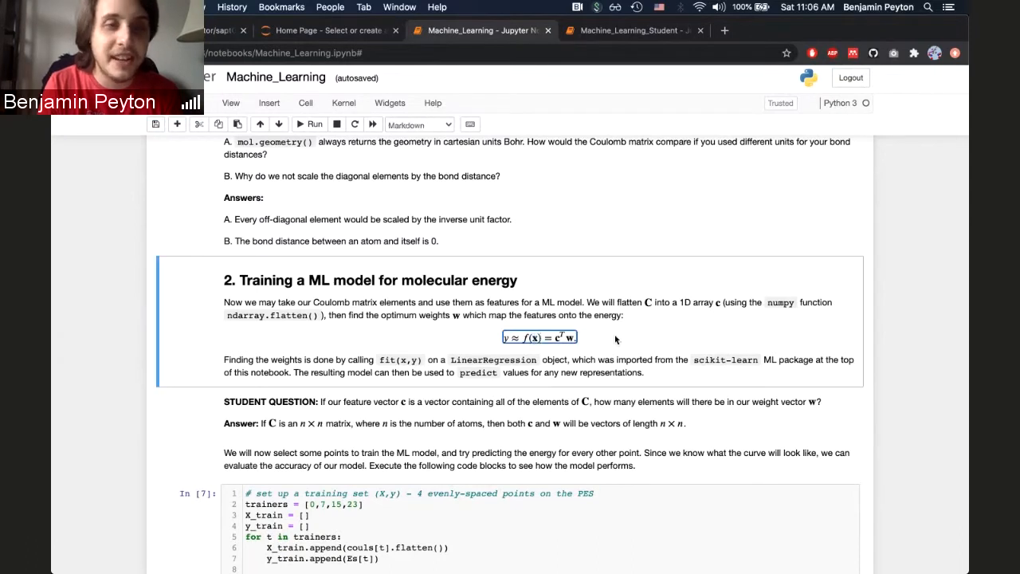
{"action": "scroll", "coordinate": [674, 340], "scroll_direction": "down", "scroll_amount": 1}
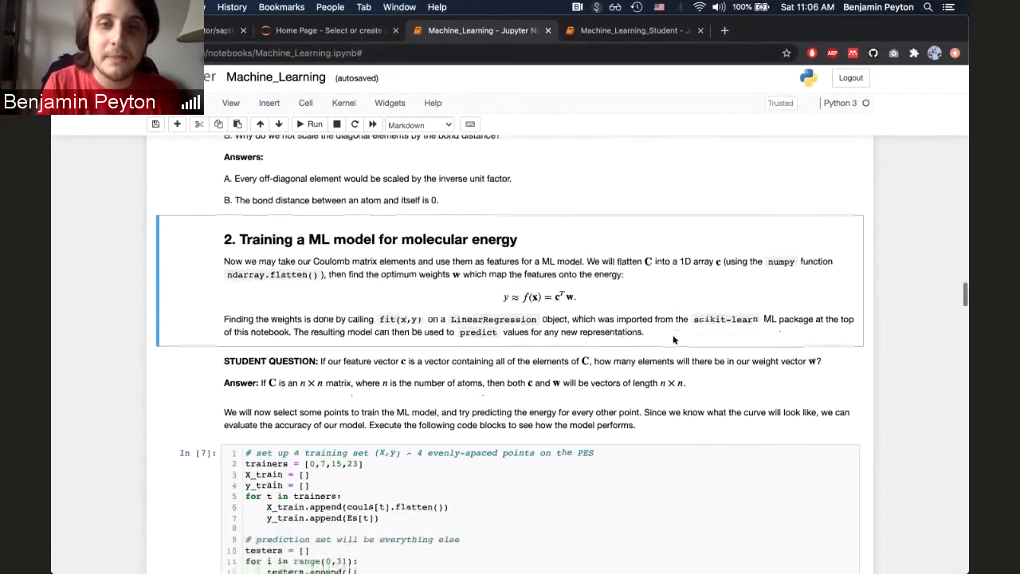
{"action": "left_click", "coordinate": [560, 295]}
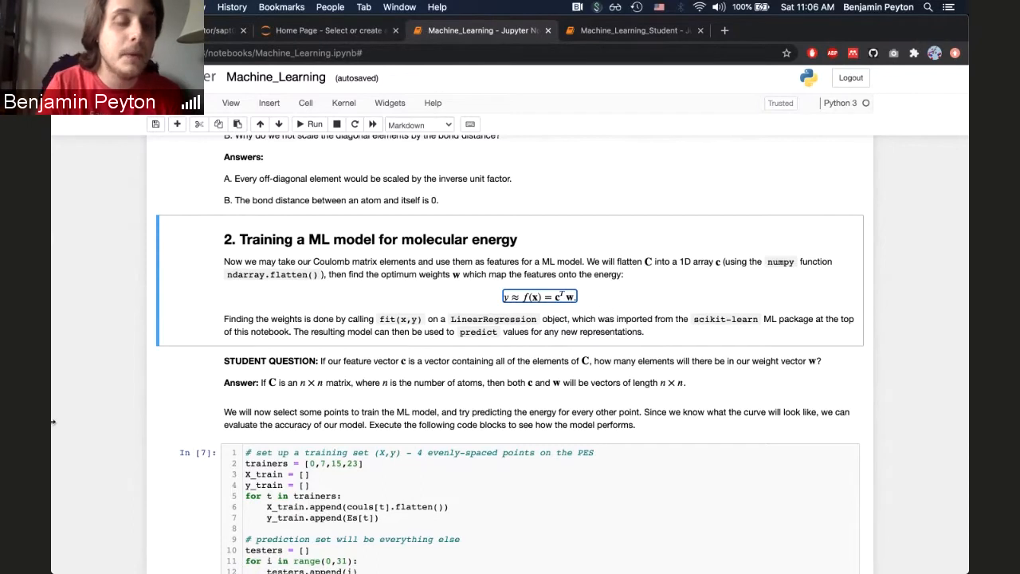
{"action": "left_click", "coordinate": [76, 384]}
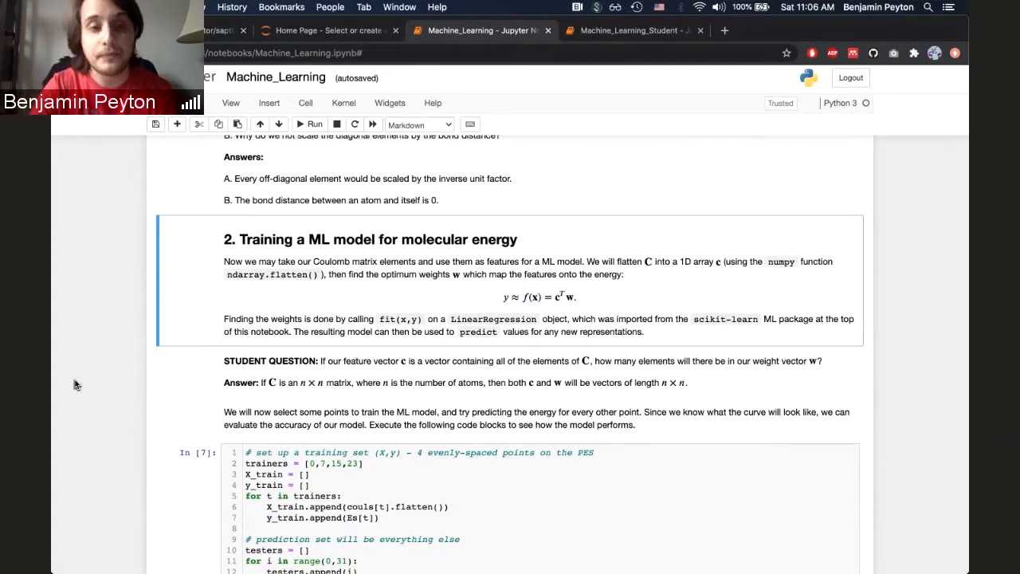
{"action": "scroll", "coordinate": [120, 333], "scroll_direction": "down", "scroll_amount": 1}
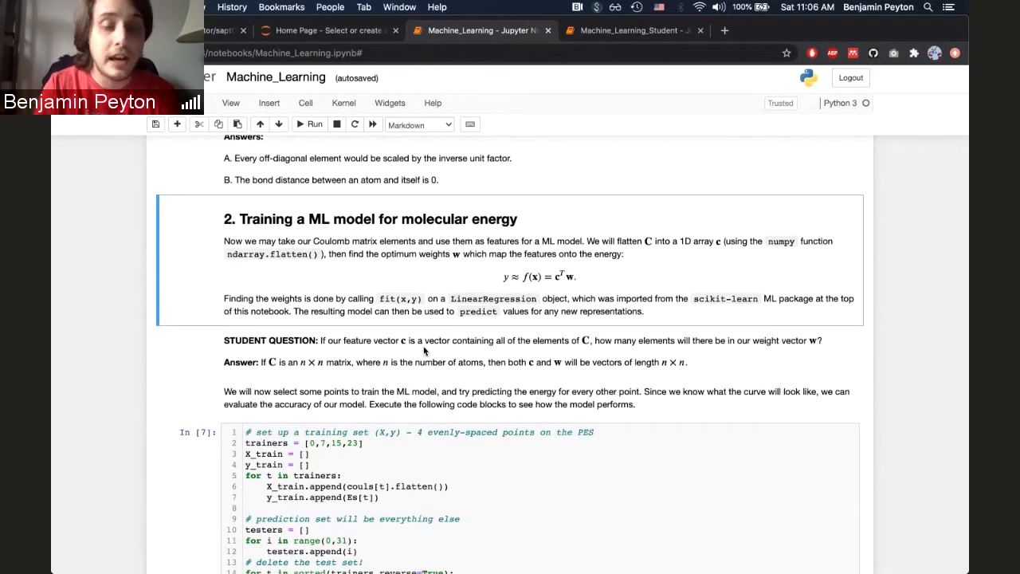
{"action": "scroll", "coordinate": [921, 344], "scroll_direction": "down", "scroll_amount": 1}
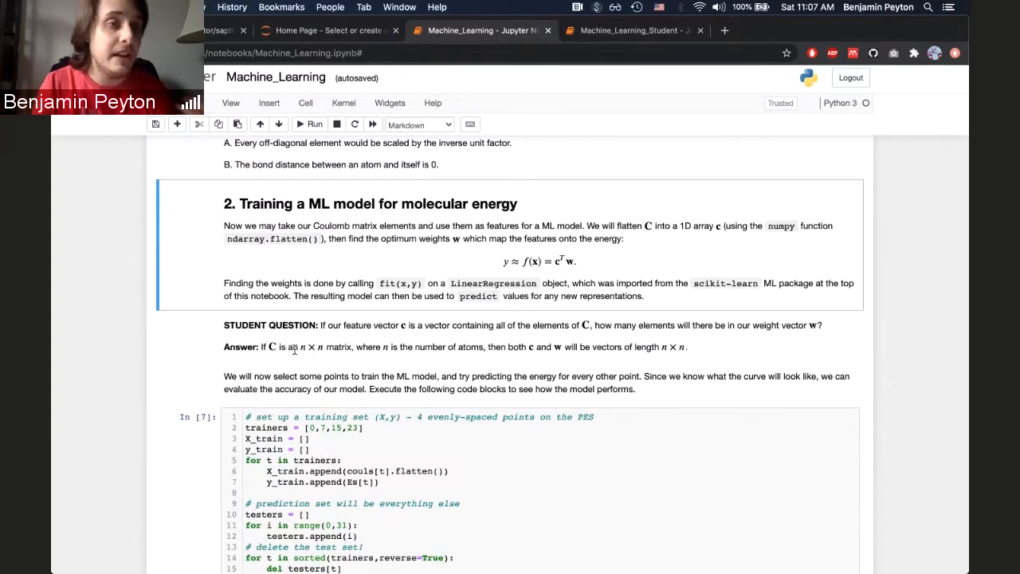
{"action": "scroll", "coordinate": [94, 344], "scroll_direction": "down", "scroll_amount": 1}
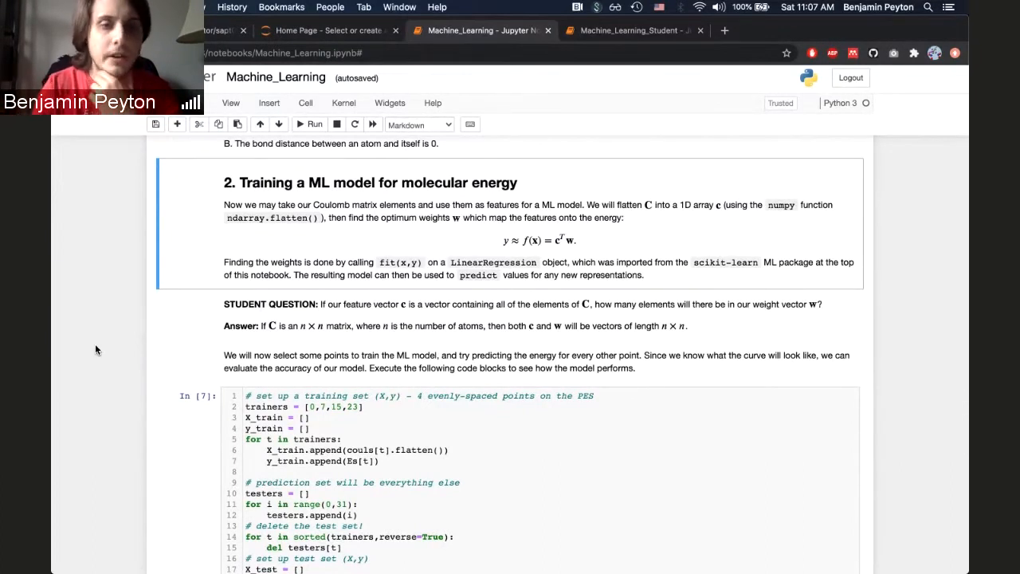
{"action": "scroll", "coordinate": [95, 343], "scroll_direction": "down", "scroll_amount": 3}
{"action": "scroll", "coordinate": [95, 343], "scroll_direction": "down", "scroll_amount": 1}
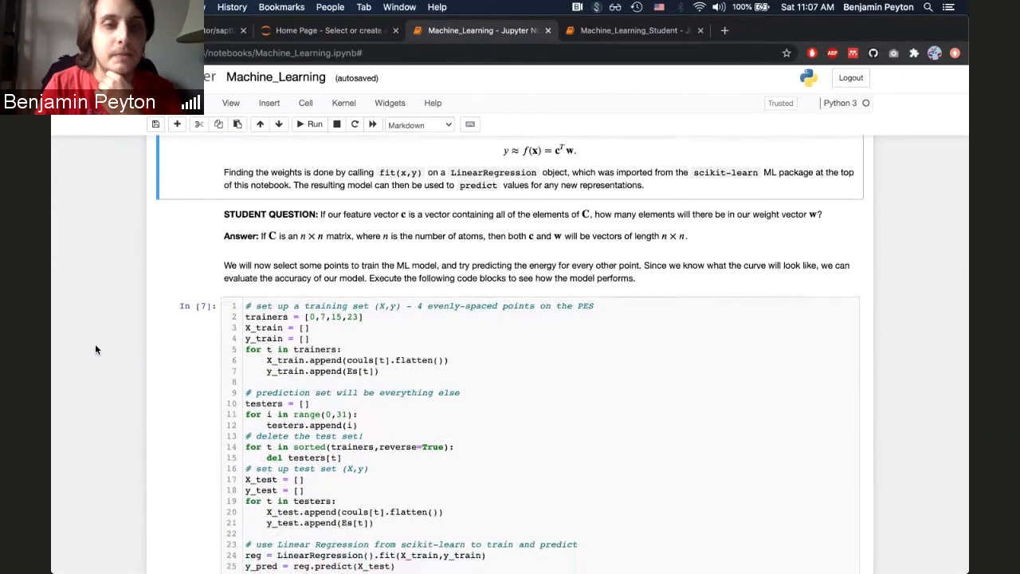
{"action": "scroll", "coordinate": [95, 343], "scroll_direction": "down", "scroll_amount": 1}
{"action": "scroll", "coordinate": [94, 343], "scroll_direction": "down", "scroll_amount": 1}
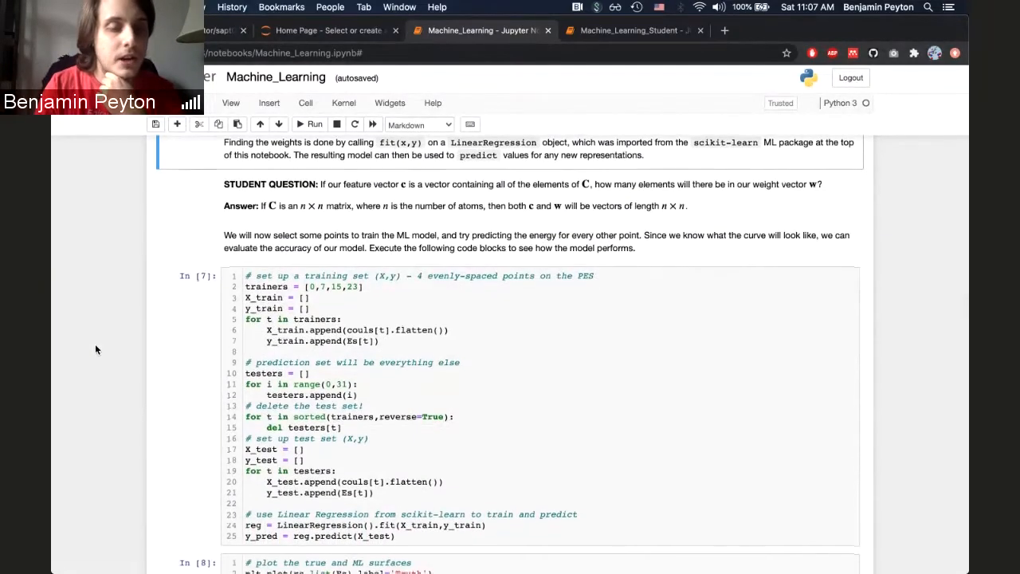
{"action": "scroll", "coordinate": [95, 343], "scroll_direction": "down", "scroll_amount": 1}
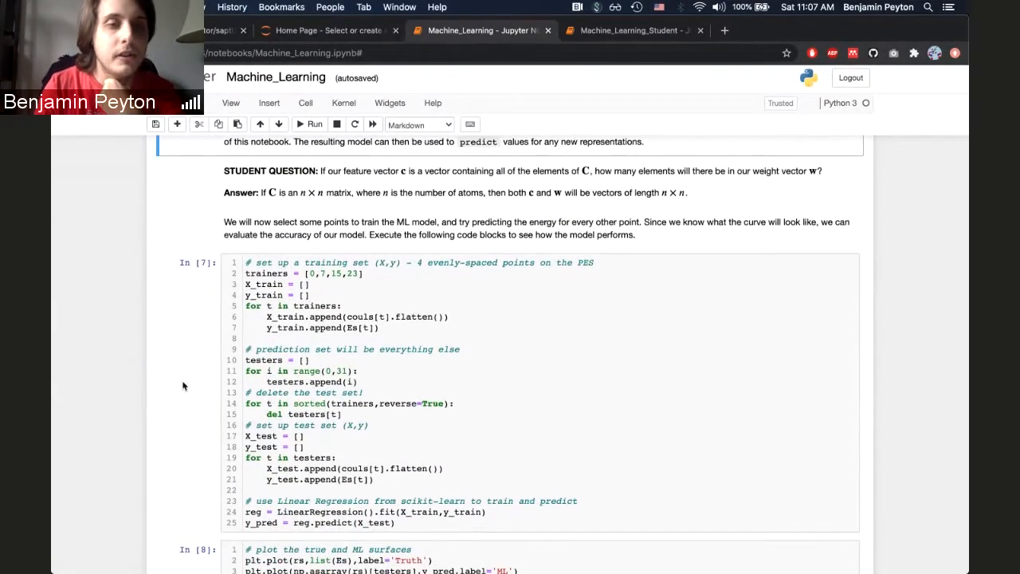
{"action": "scroll", "coordinate": [165, 380], "scroll_direction": "down", "scroll_amount": 1}
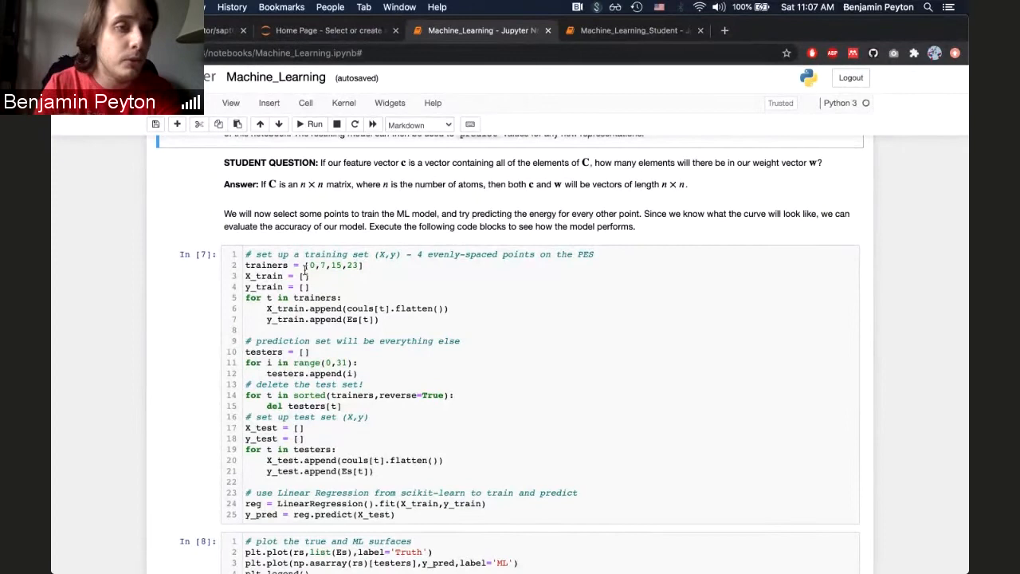
{"action": "scroll", "coordinate": [368, 278], "scroll_direction": "down", "scroll_amount": 1}
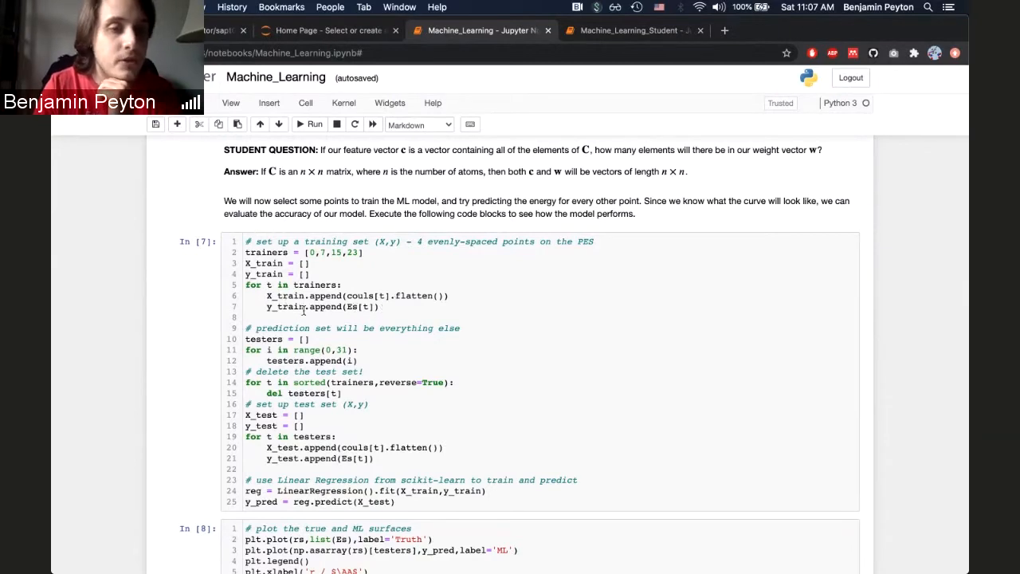
{"action": "scroll", "coordinate": [304, 311], "scroll_direction": "down", "scroll_amount": 2}
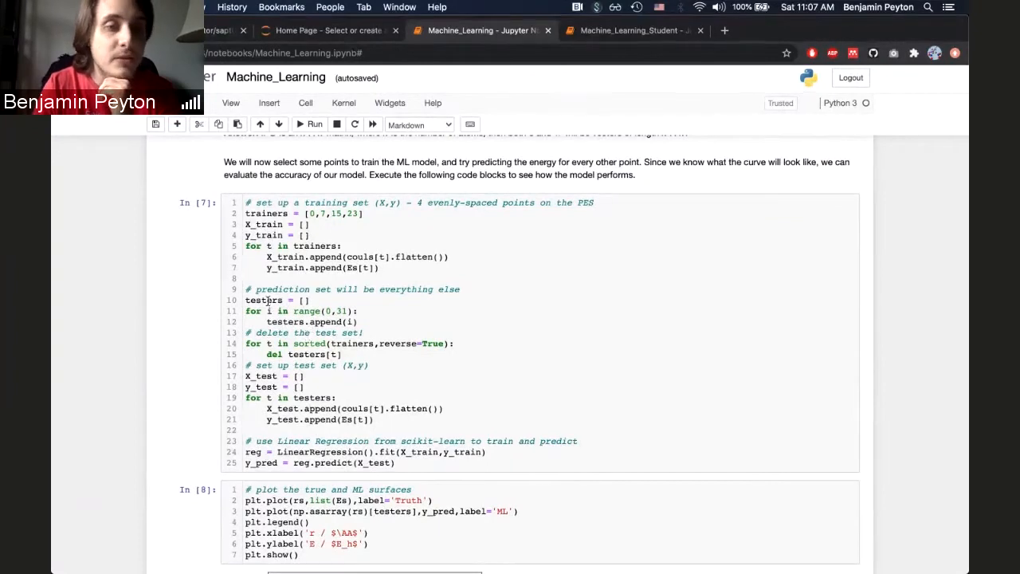
{"action": "scroll", "coordinate": [308, 314], "scroll_direction": "down", "scroll_amount": 1}
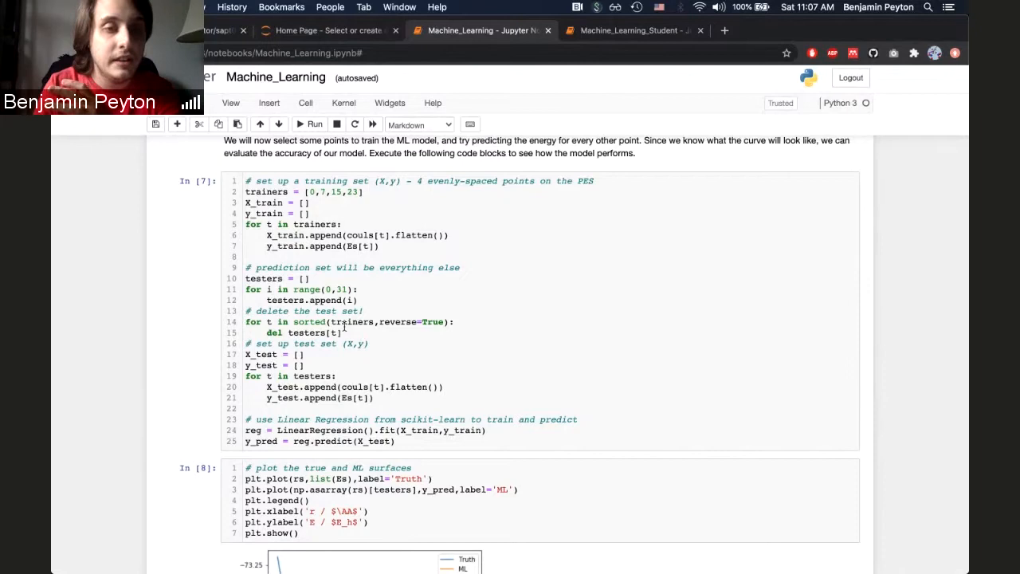
- Point out line 15, which removes training points from the testers list
{"action": "left_click_drag", "start_coordinate": [343, 332], "coordinate": [274, 332]}
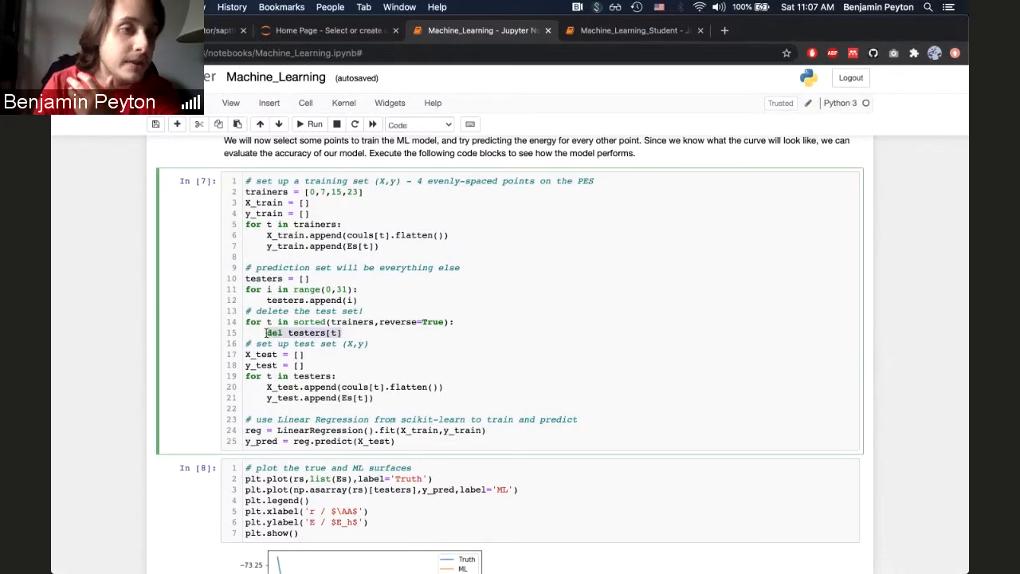
{"action": "left_click", "coordinate": [192, 331]}
{"action": "scroll", "coordinate": [192, 331], "scroll_direction": "down", "scroll_amount": 1}
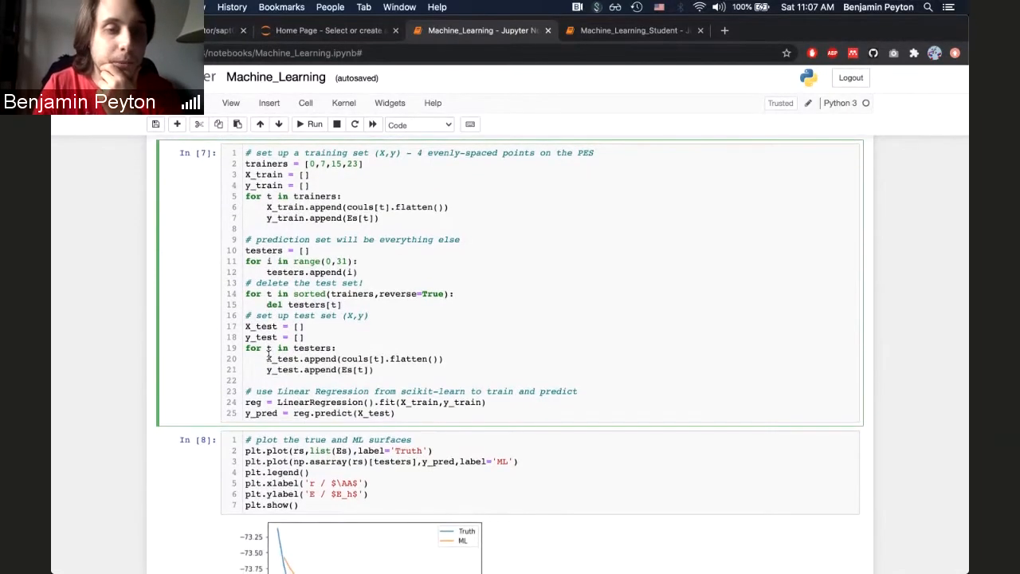
- Point out lines 20–21 that append geometries to build the test set
{"action": "left_click_drag", "start_coordinate": [267, 358], "coordinate": [385, 370]}
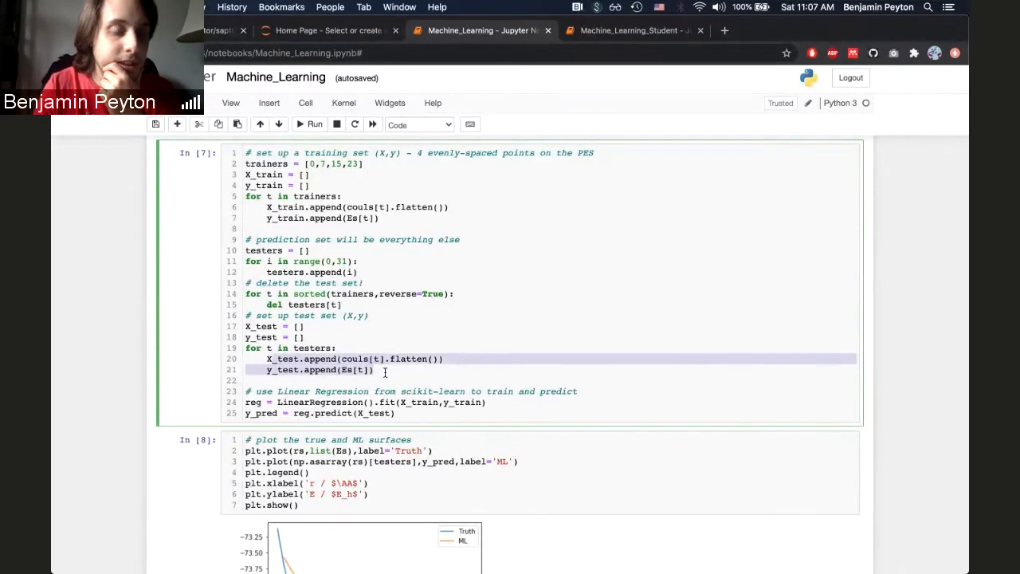
{"action": "left_click", "coordinate": [385, 371]}
{"action": "scroll", "coordinate": [385, 371], "scroll_direction": "down", "scroll_amount": 1}
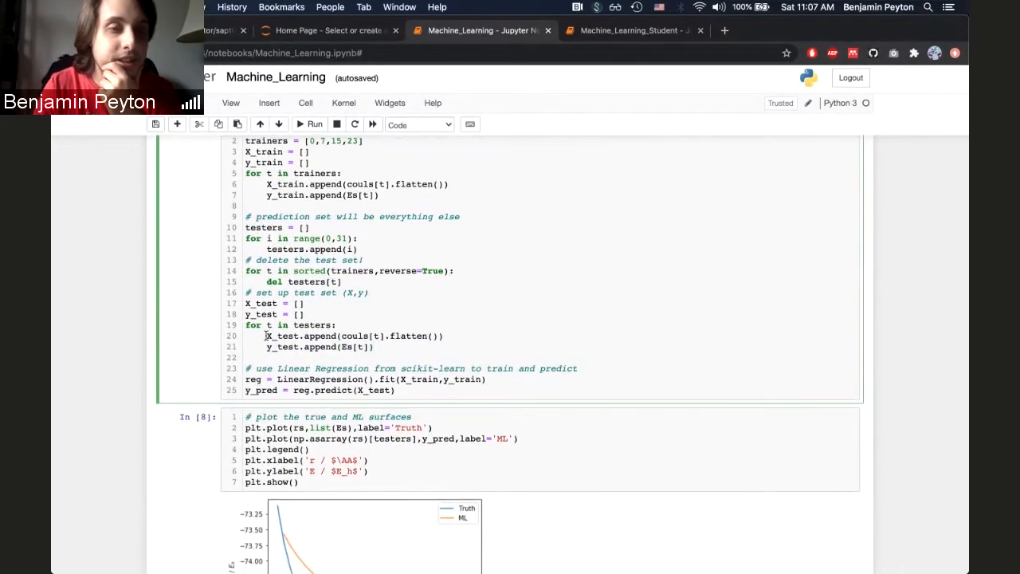
{"action": "left_click_drag", "start_coordinate": [265, 335], "coordinate": [295, 347]}
{"action": "left_click", "coordinate": [295, 347]}
{"action": "scroll", "coordinate": [510, 319], "scroll_direction": "down", "scroll_amount": 1}
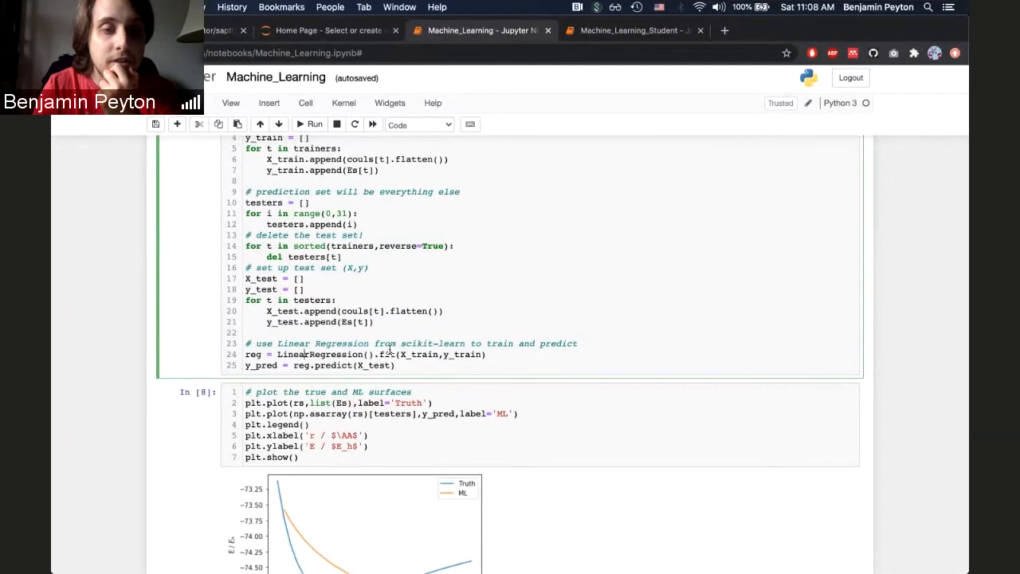
{"action": "scroll", "coordinate": [389, 348], "scroll_direction": "up", "scroll_amount": 3}
{"action": "scroll", "coordinate": [478, 278], "scroll_direction": "up", "scroll_amount": 3}
{"action": "scroll", "coordinate": [558, 239], "scroll_direction": "up", "scroll_amount": 4}
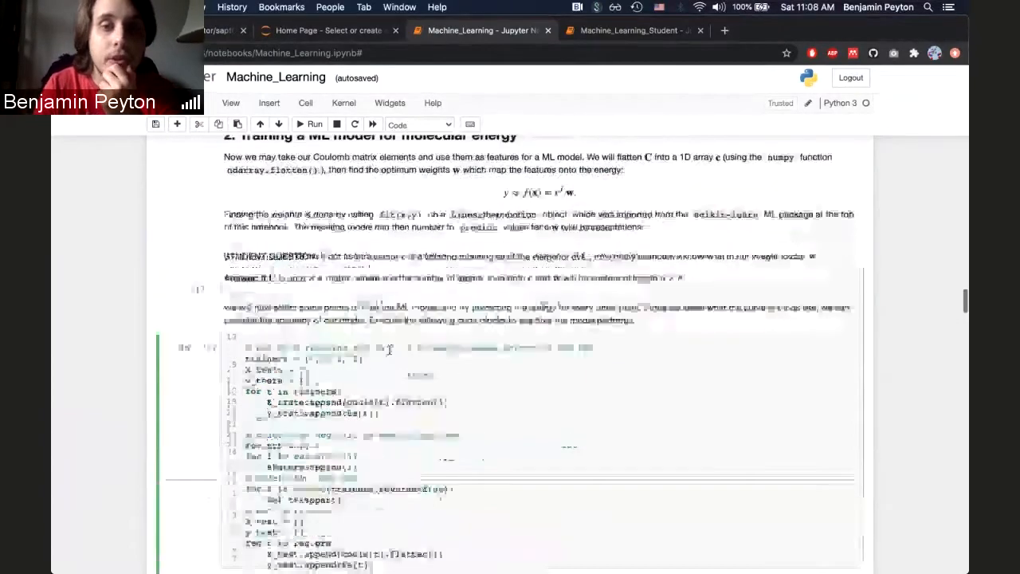
{"action": "scroll", "coordinate": [478, 318], "scroll_direction": "down", "scroll_amount": 3}
{"action": "scroll", "coordinate": [494, 358], "scroll_direction": "down", "scroll_amount": 5}
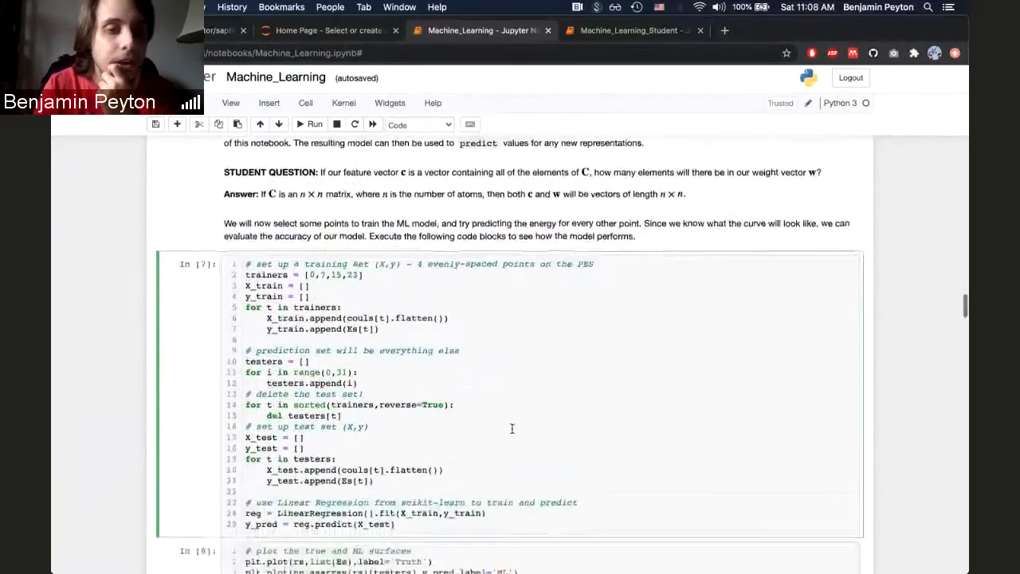
{"action": "scroll", "coordinate": [510, 398], "scroll_direction": "down", "scroll_amount": 3}
{"action": "scroll", "coordinate": [512, 428], "scroll_direction": "down", "scroll_amount": 3}
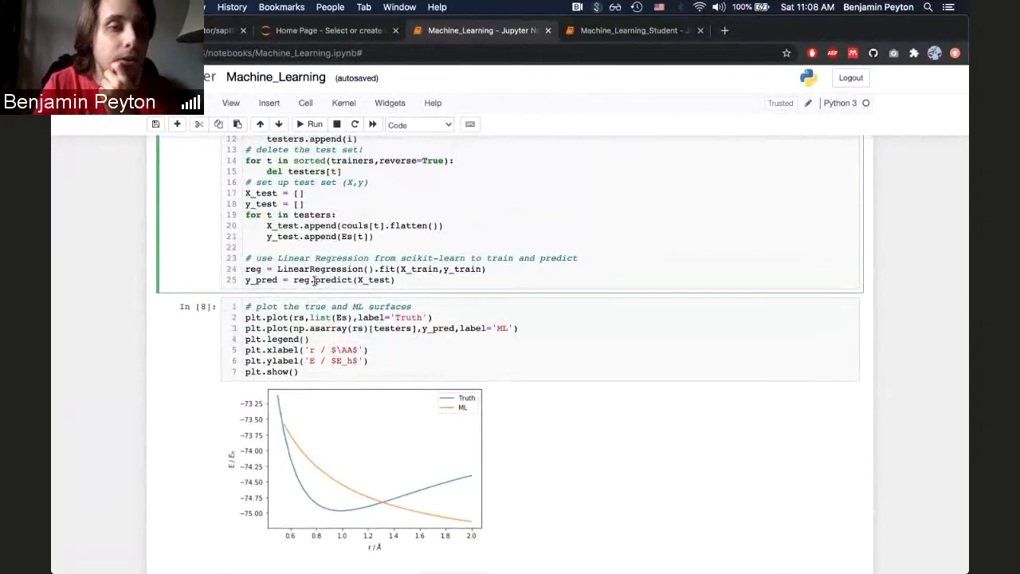
{"action": "left_click_drag", "start_coordinate": [314, 280], "coordinate": [394, 280]}
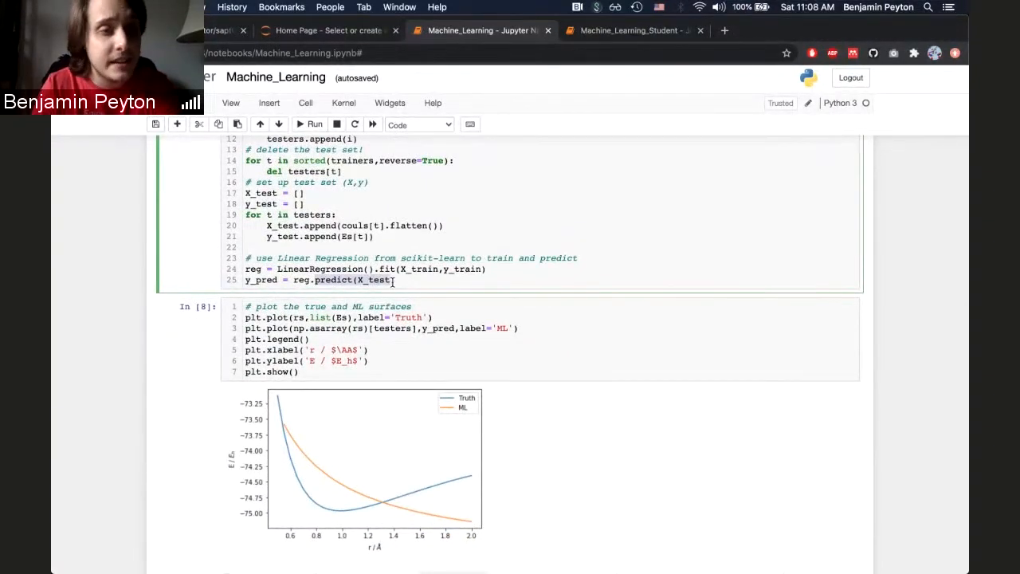
- Clear the highlight on the predict(X_test) call before the Truth versus ML plot
{"action": "left_click", "coordinate": [118, 355]}
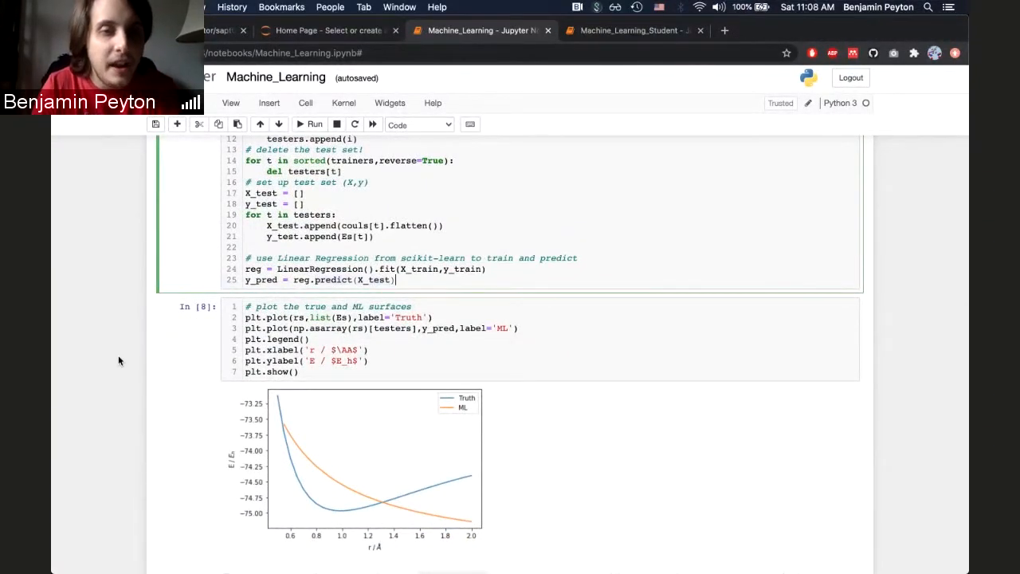
{"action": "scroll", "coordinate": [118, 355], "scroll_direction": "down", "scroll_amount": 1}
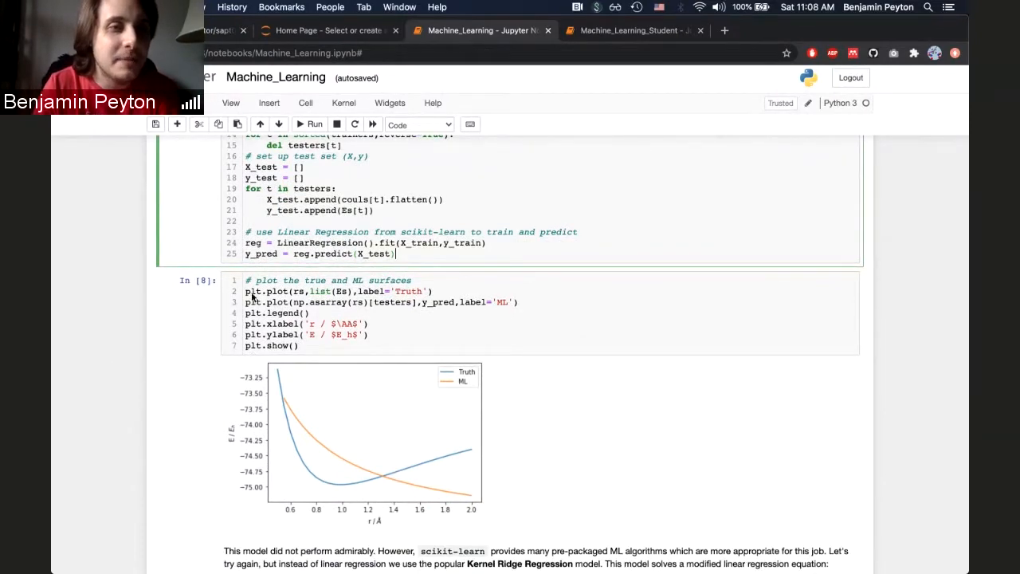
{"action": "scroll", "coordinate": [711, 415], "scroll_direction": "down", "scroll_amount": 2}
{"action": "scroll", "coordinate": [711, 415], "scroll_direction": "down", "scroll_amount": 1}
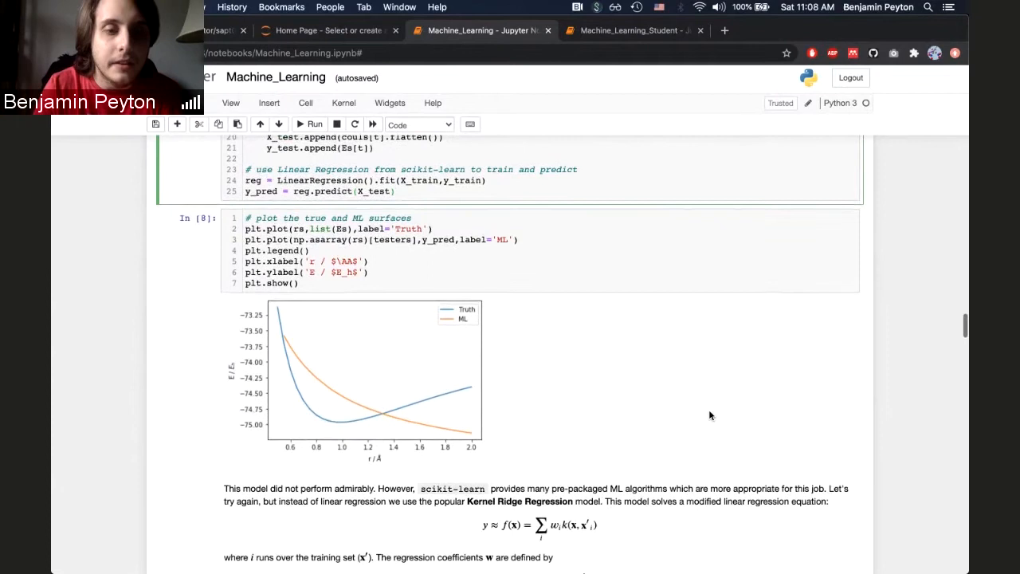
{"action": "scroll", "coordinate": [710, 415], "scroll_direction": "down", "scroll_amount": 1}
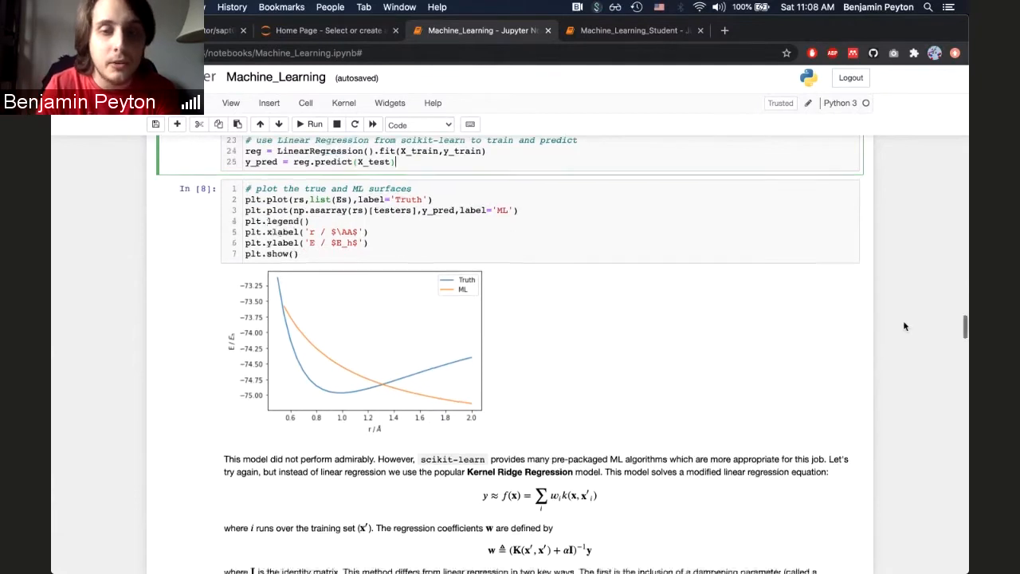
{"action": "scroll", "coordinate": [905, 325], "scroll_direction": "down", "scroll_amount": 2}
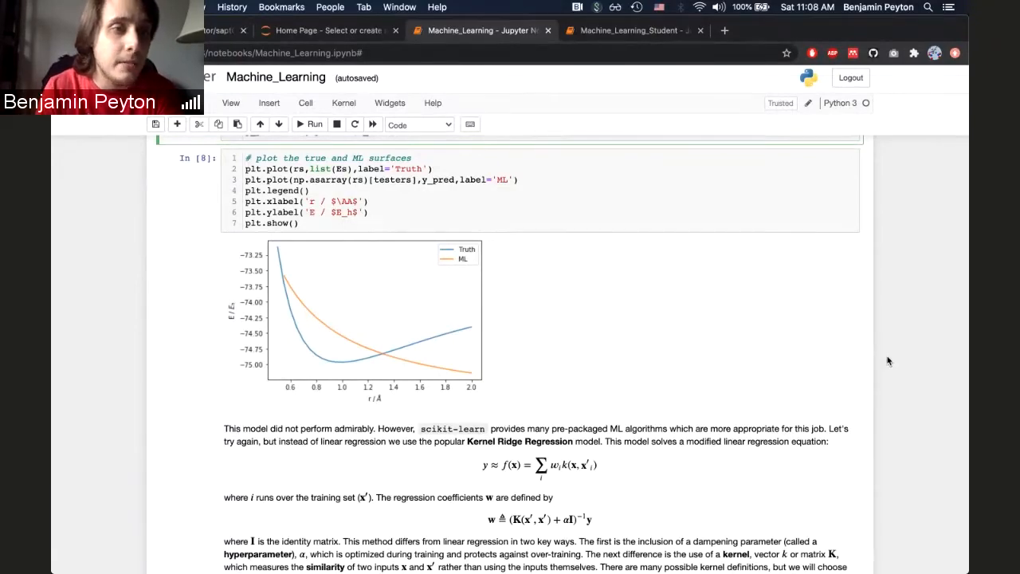
{"action": "scroll", "coordinate": [905, 327], "scroll_direction": "down", "scroll_amount": 5}
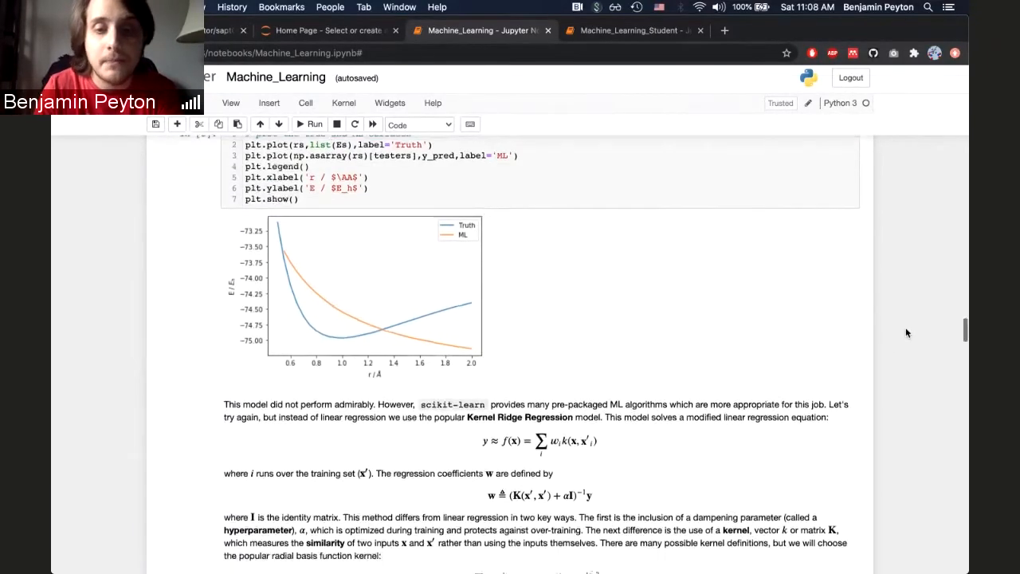
{"action": "scroll", "coordinate": [905, 326], "scroll_direction": "down", "scroll_amount": 2}
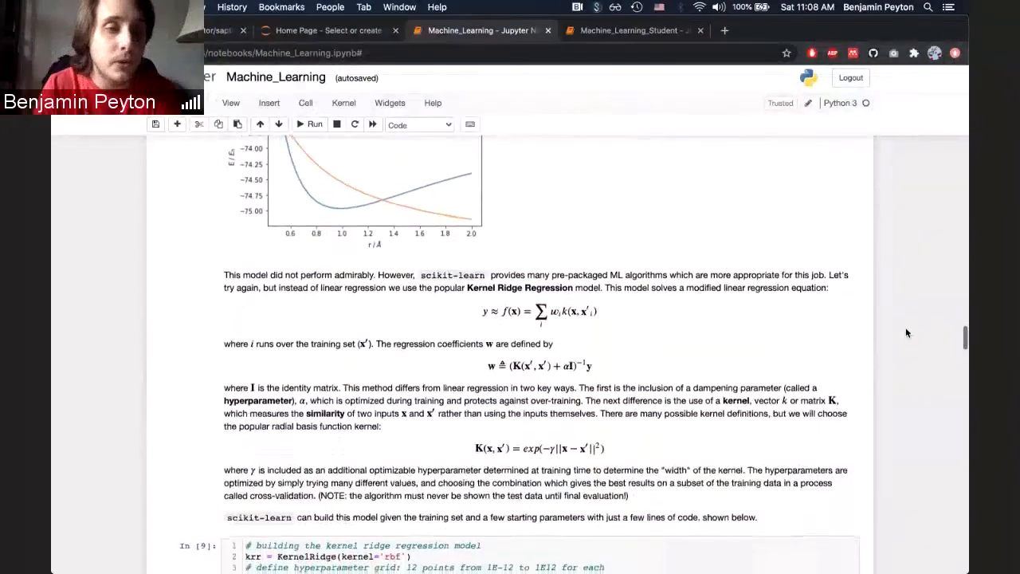
{"action": "scroll", "coordinate": [905, 327], "scroll_direction": "down", "scroll_amount": 2}
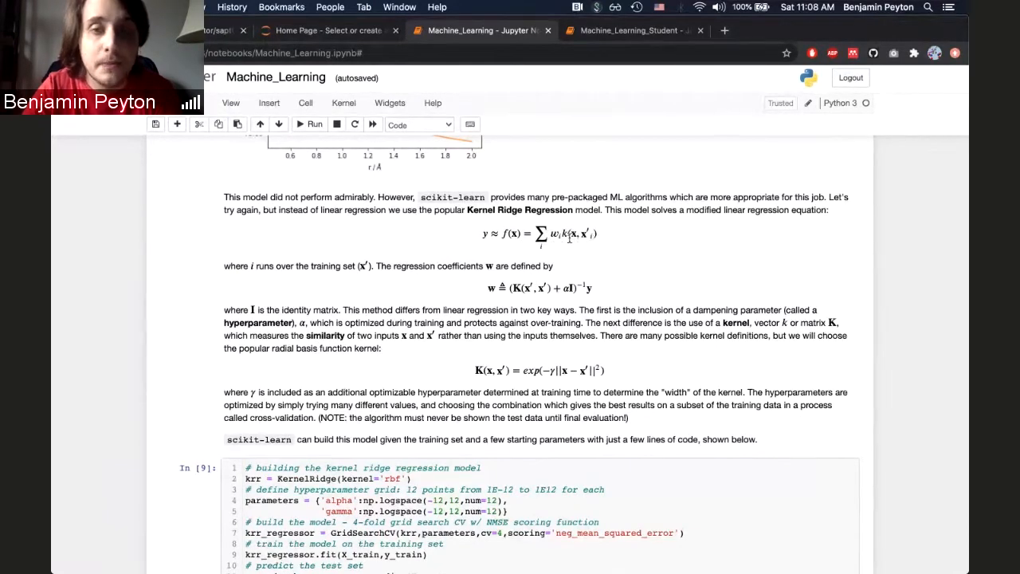
{"action": "left_click_drag", "start_coordinate": [564, 235], "coordinate": [554, 235]}
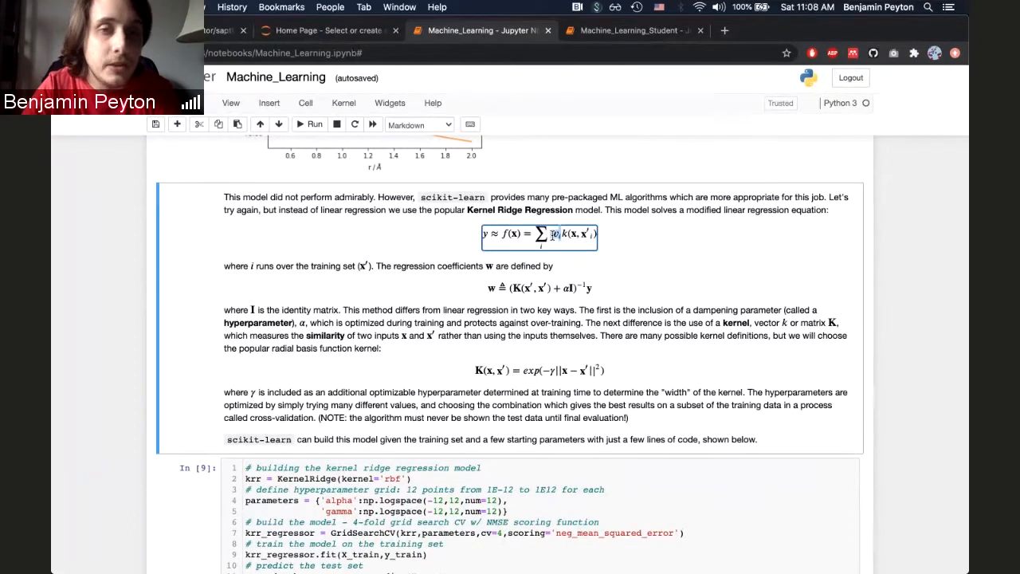
{"action": "left_click", "coordinate": [558, 233]}
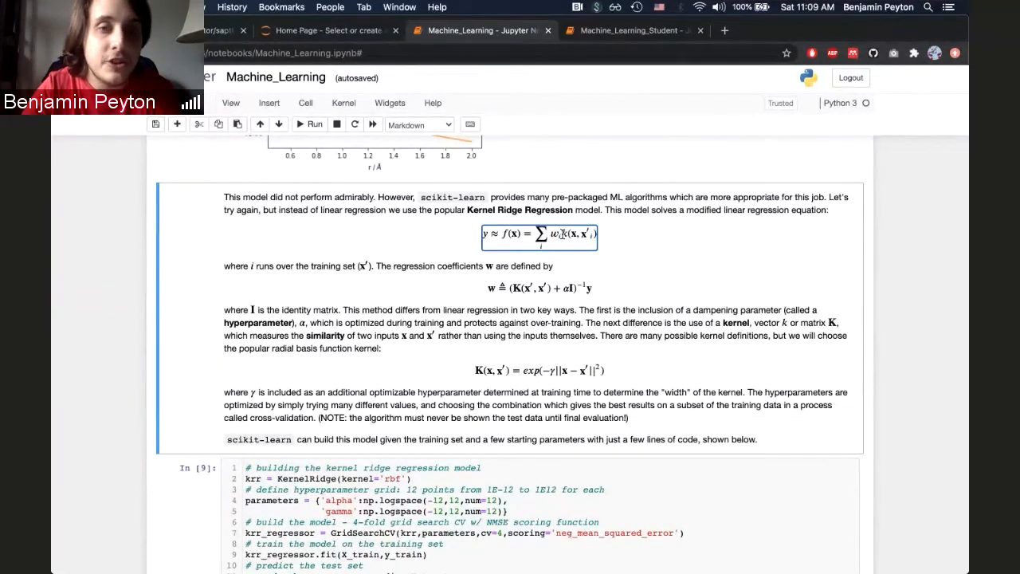
{"action": "left_click_drag", "start_coordinate": [562, 234], "coordinate": [589, 232]}
{"action": "left_click", "coordinate": [563, 234]}
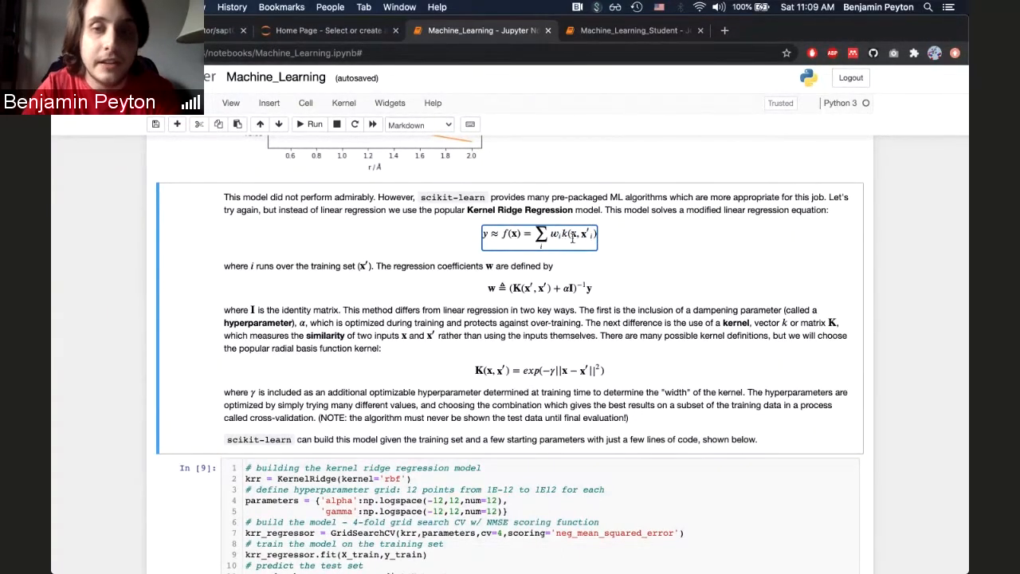
{"action": "left_click_drag", "start_coordinate": [308, 336], "coordinate": [434, 338]}
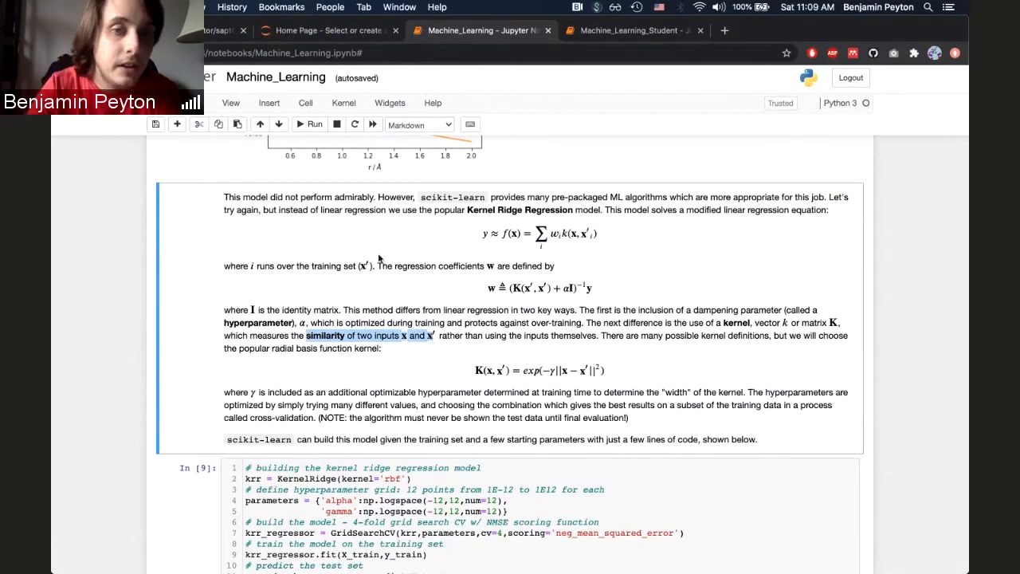
{"action": "left_click", "coordinate": [369, 269]}
{"action": "left_click_drag", "start_coordinate": [371, 266], "coordinate": [360, 266]}
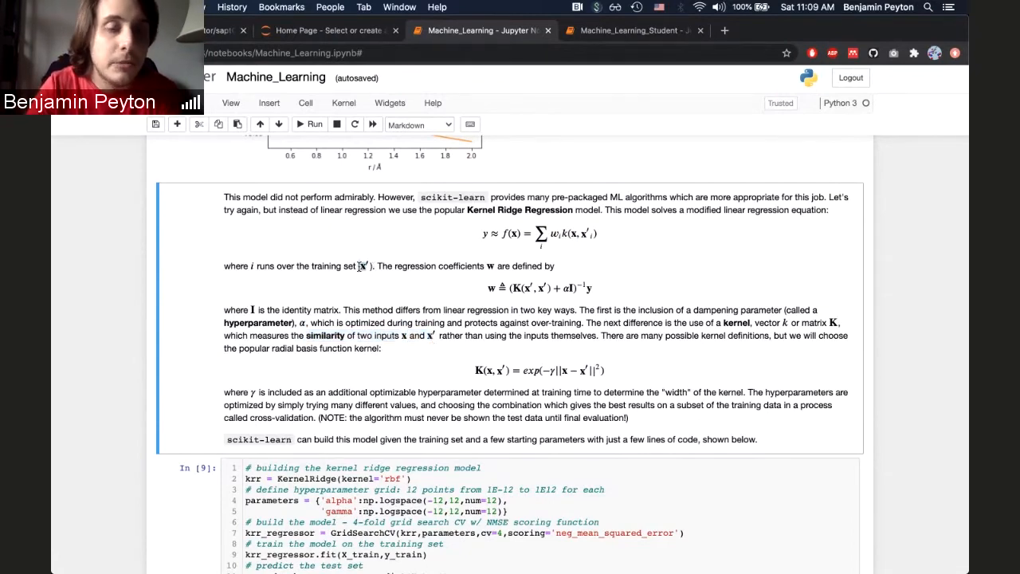
{"action": "double_click", "coordinate": [360, 265]}
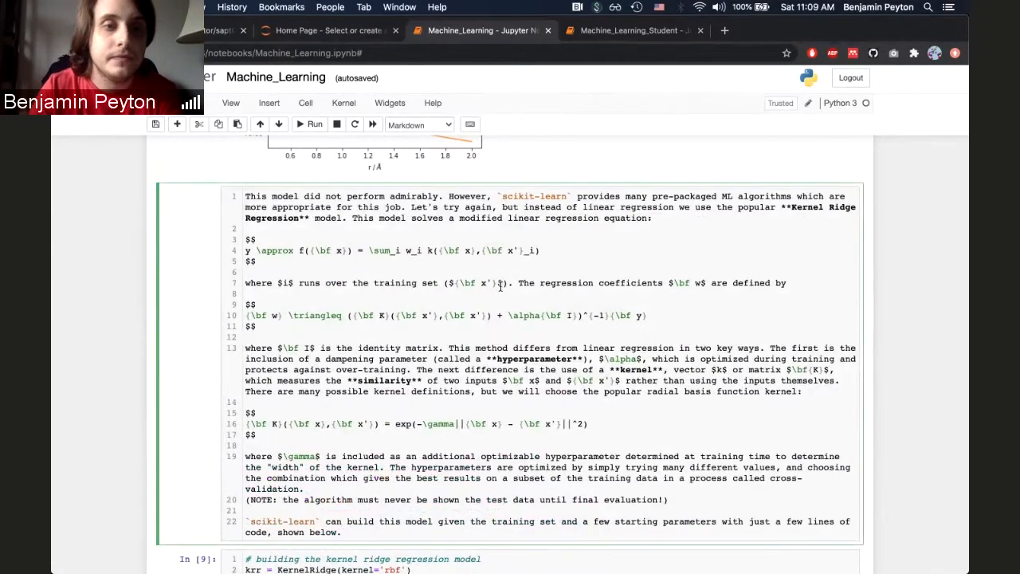
{"action": "key", "text": "shift+Return"}
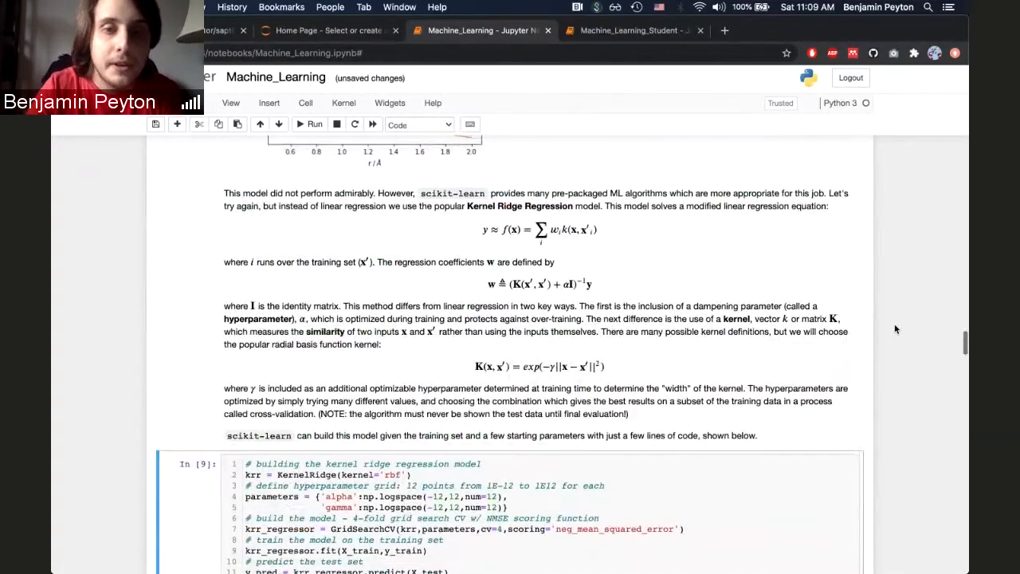
{"action": "scroll", "coordinate": [896, 328], "scroll_direction": "up", "scroll_amount": 2}
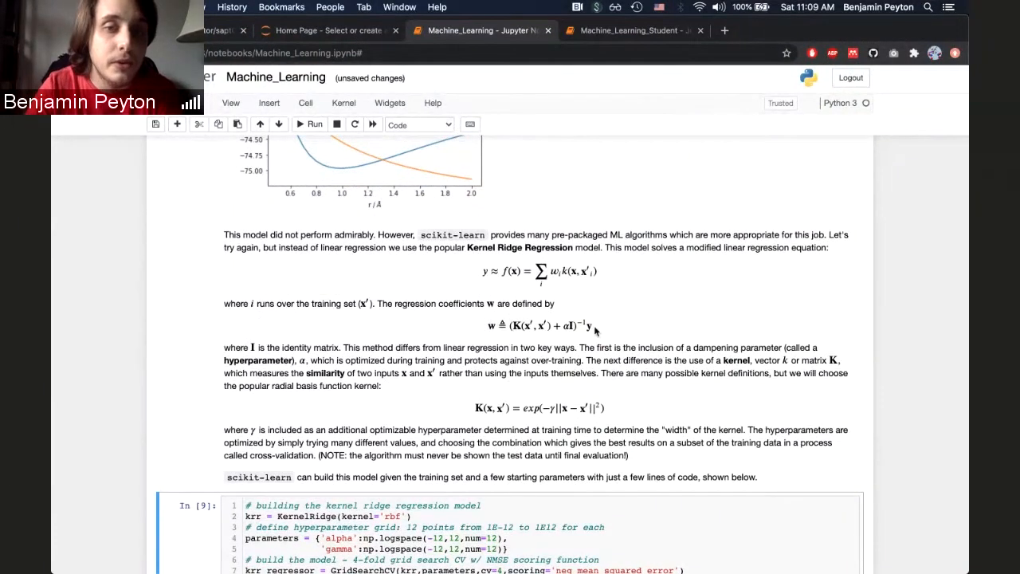
{"action": "scroll", "coordinate": [595, 330], "scroll_direction": "down", "scroll_amount": 1}
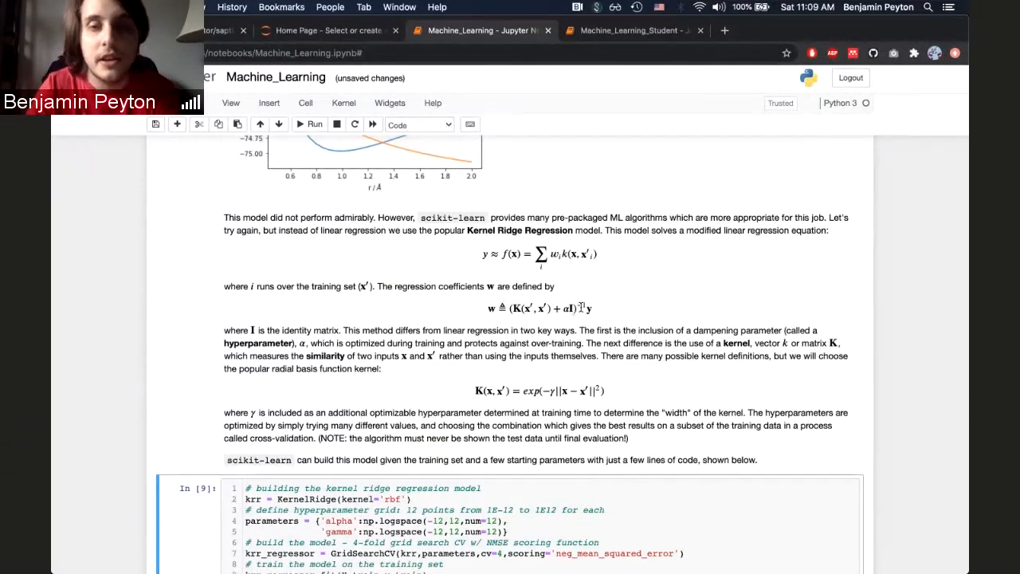
{"action": "scroll", "coordinate": [942, 316], "scroll_direction": "down", "scroll_amount": 1}
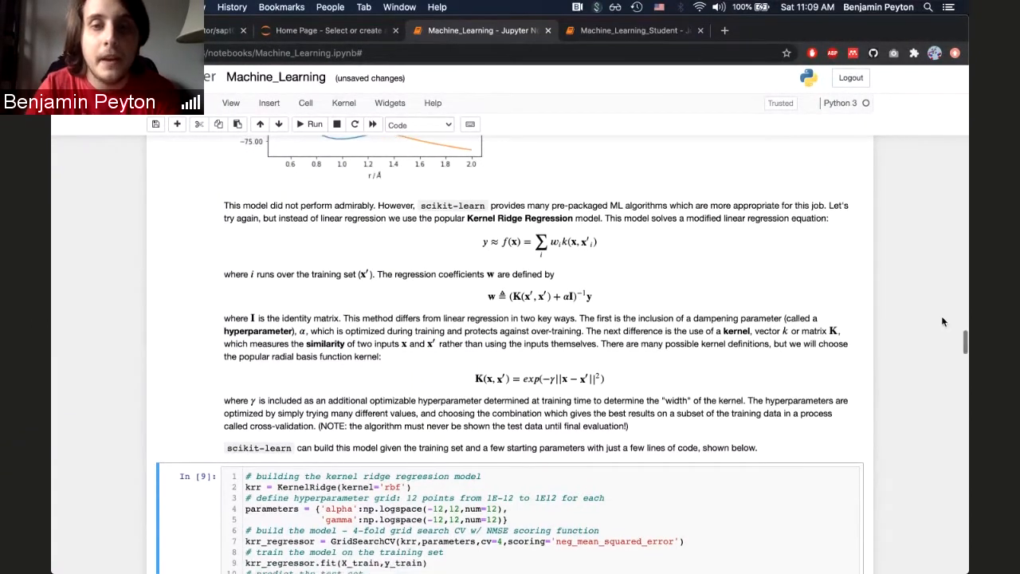
{"action": "scroll", "coordinate": [941, 316], "scroll_direction": "down", "scroll_amount": 2}
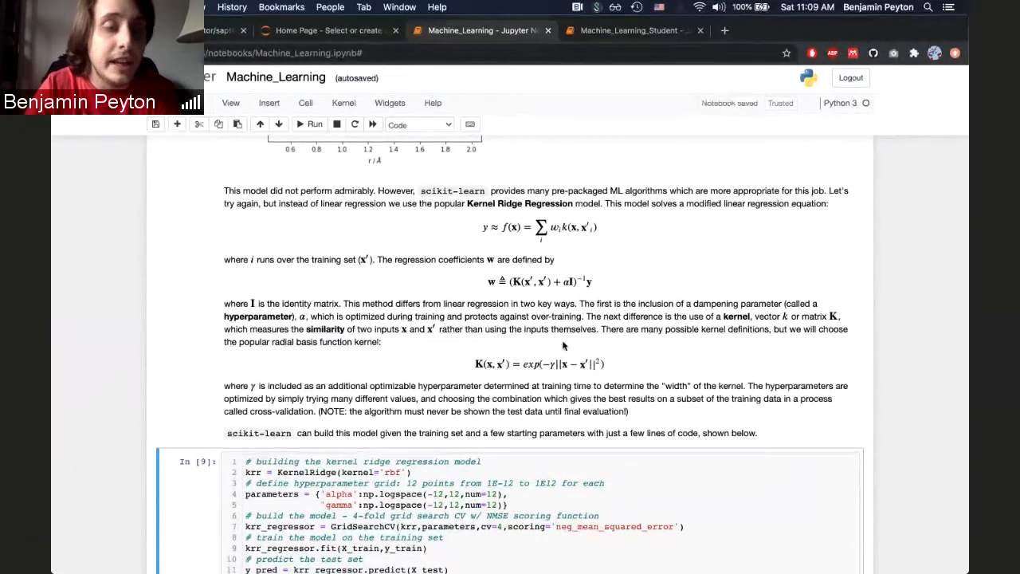
{"action": "scroll", "coordinate": [122, 353], "scroll_direction": "down", "scroll_amount": 1}
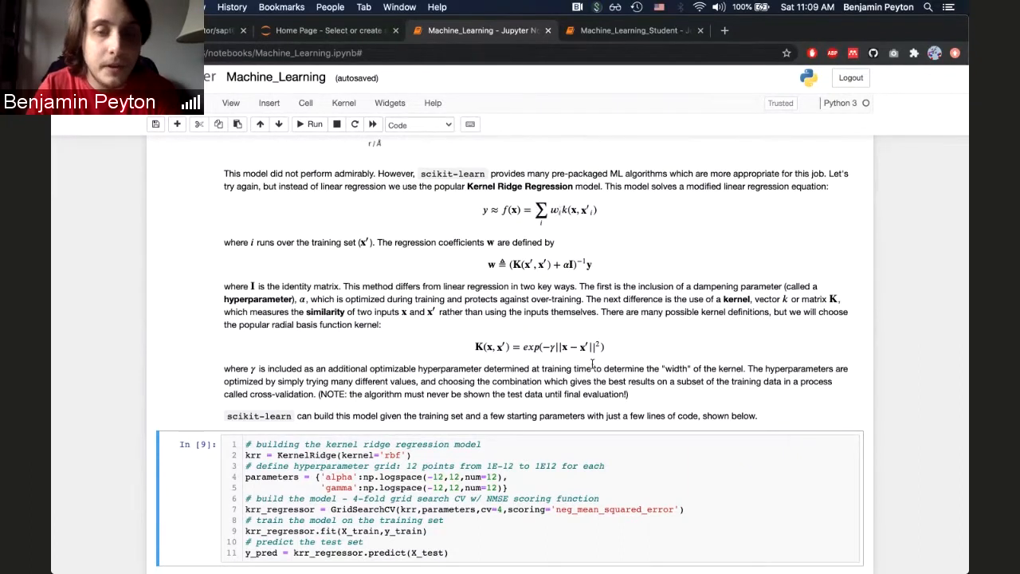
{"action": "scroll", "coordinate": [640, 366], "scroll_direction": "down", "scroll_amount": 1}
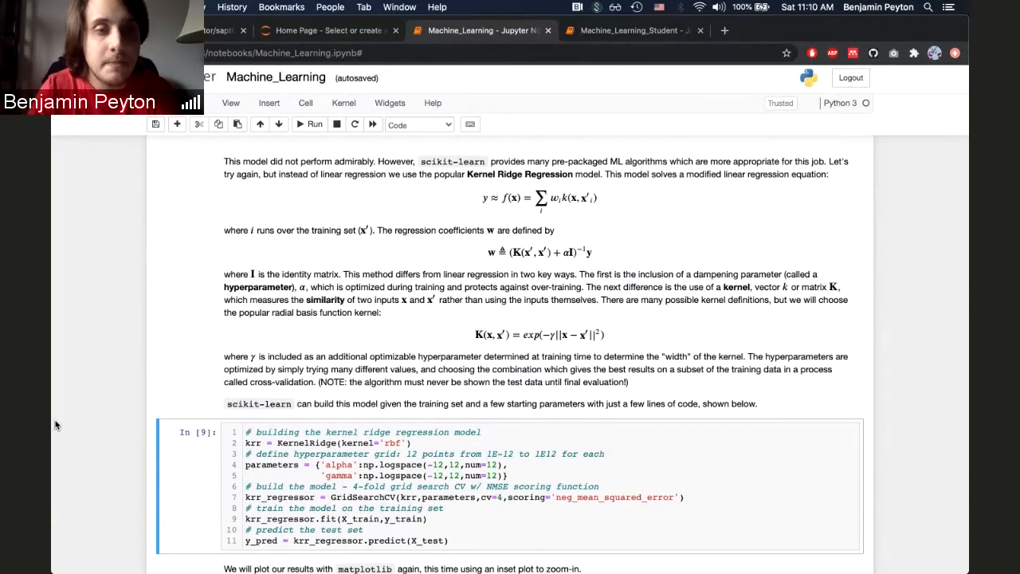
{"action": "scroll", "coordinate": [55, 420], "scroll_direction": "down", "scroll_amount": 1}
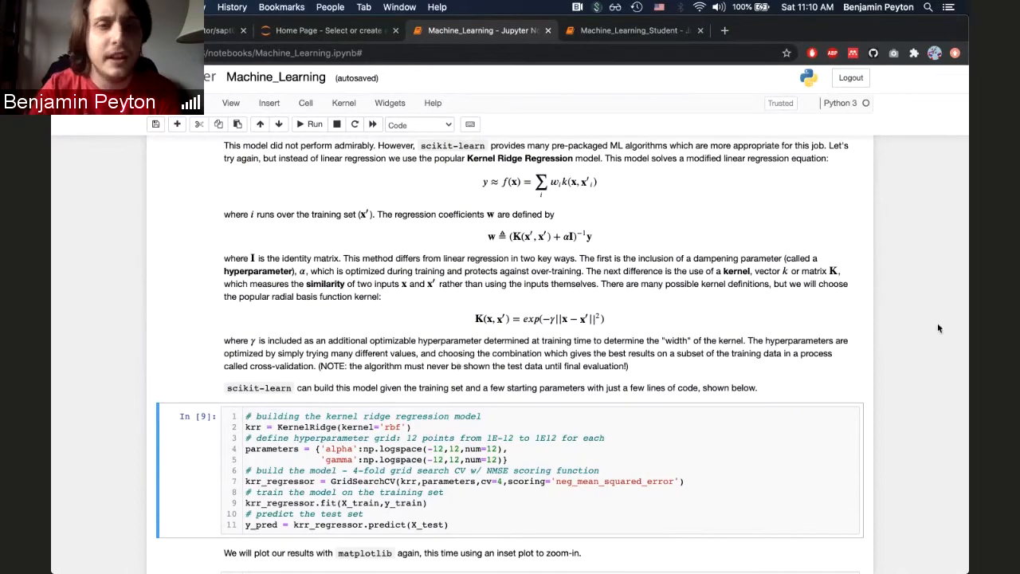
{"action": "scroll", "coordinate": [938, 327], "scroll_direction": "down", "scroll_amount": 2}
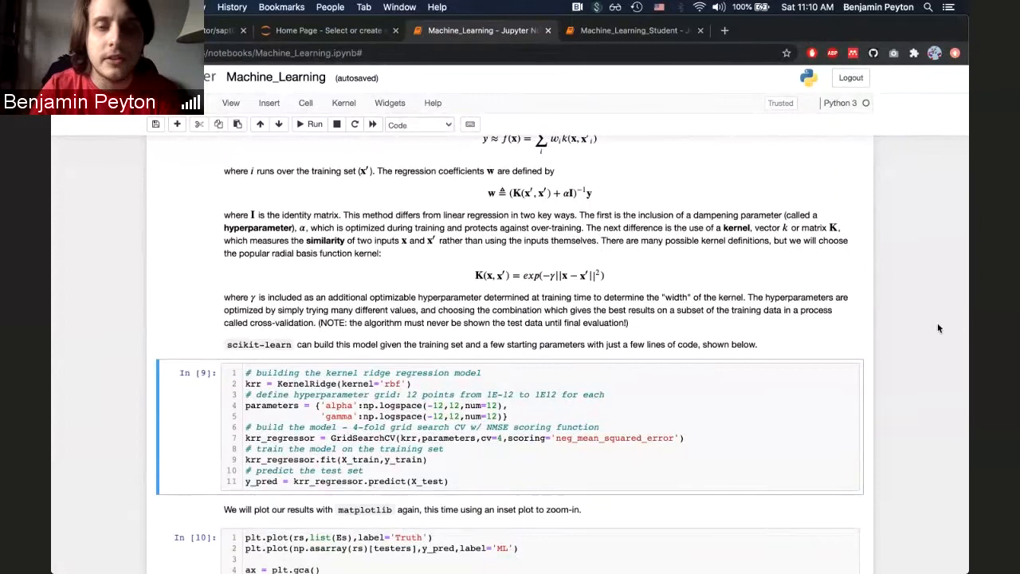
{"action": "scroll", "coordinate": [937, 322], "scroll_direction": "down", "scroll_amount": 1}
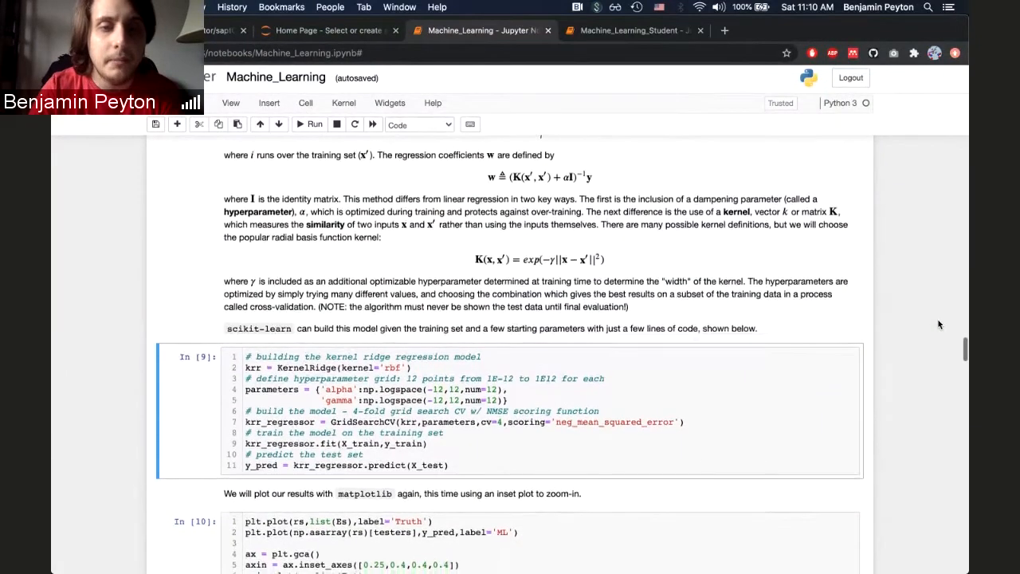
{"action": "scroll", "coordinate": [939, 324], "scroll_direction": "down", "scroll_amount": 1}
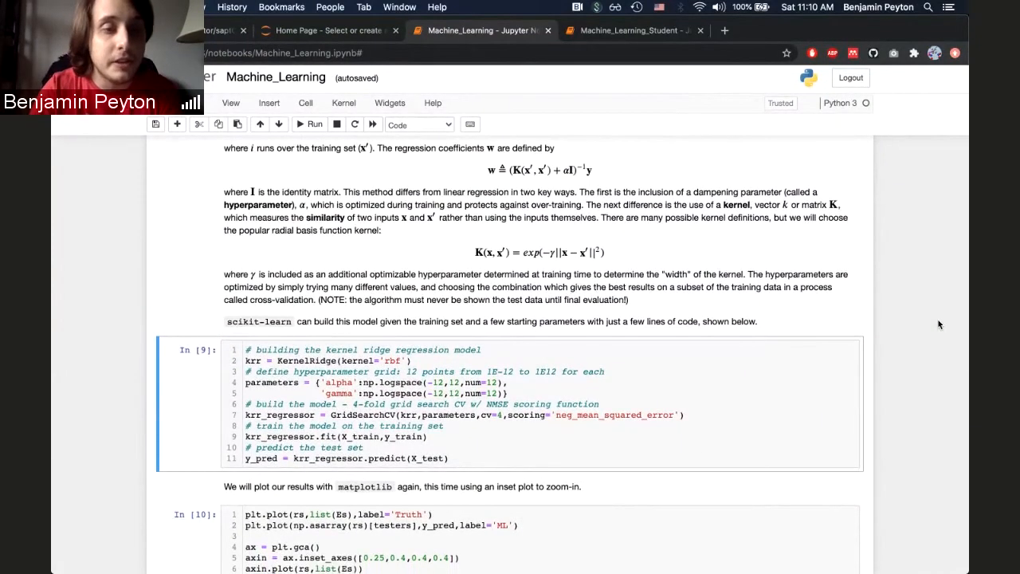
{"action": "scroll", "coordinate": [938, 319], "scroll_direction": "down", "scroll_amount": 1}
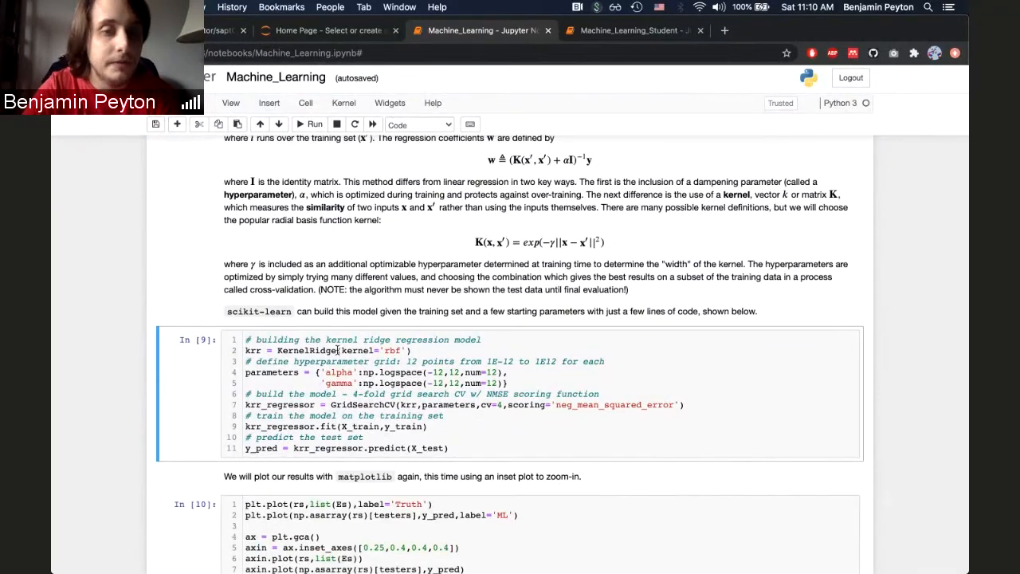
{"action": "scroll", "coordinate": [338, 350], "scroll_direction": "down", "scroll_amount": 1}
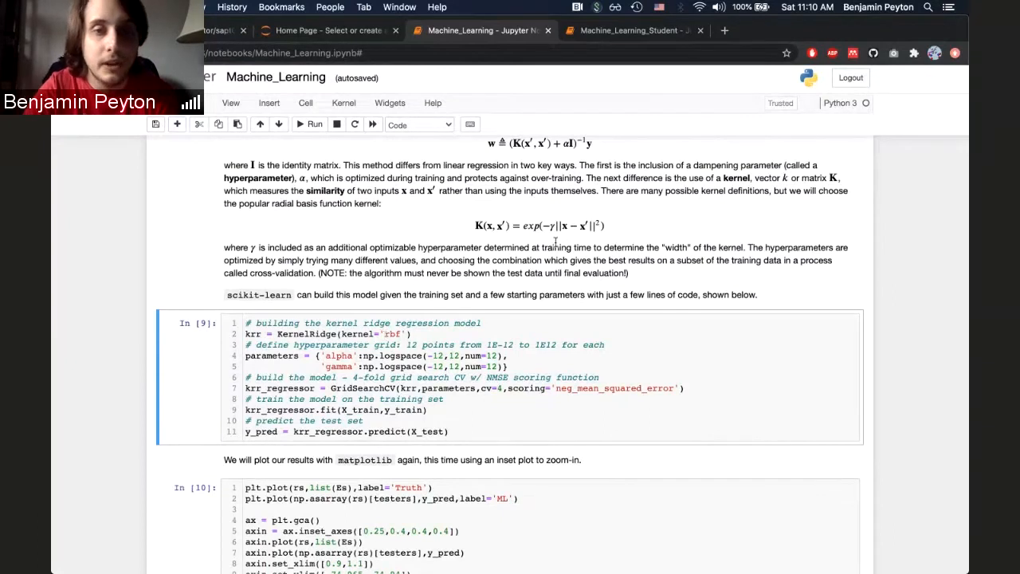
{"action": "scroll", "coordinate": [438, 320], "scroll_direction": "down", "scroll_amount": 1}
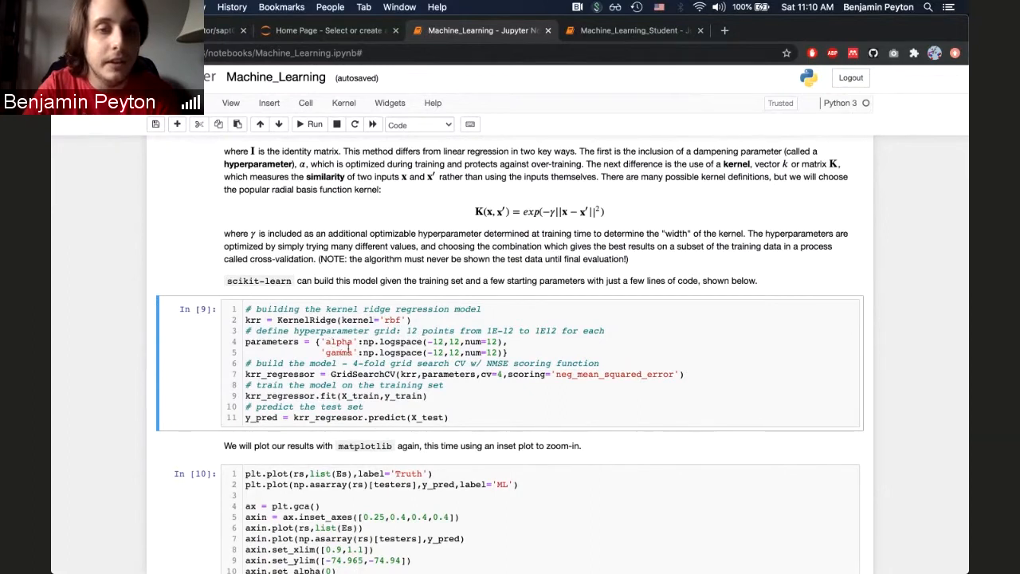
- Point out the hyperparameter grid comment in the KRR cell In [9]
{"action": "left_click_drag", "start_coordinate": [256, 330], "coordinate": [424, 326]}
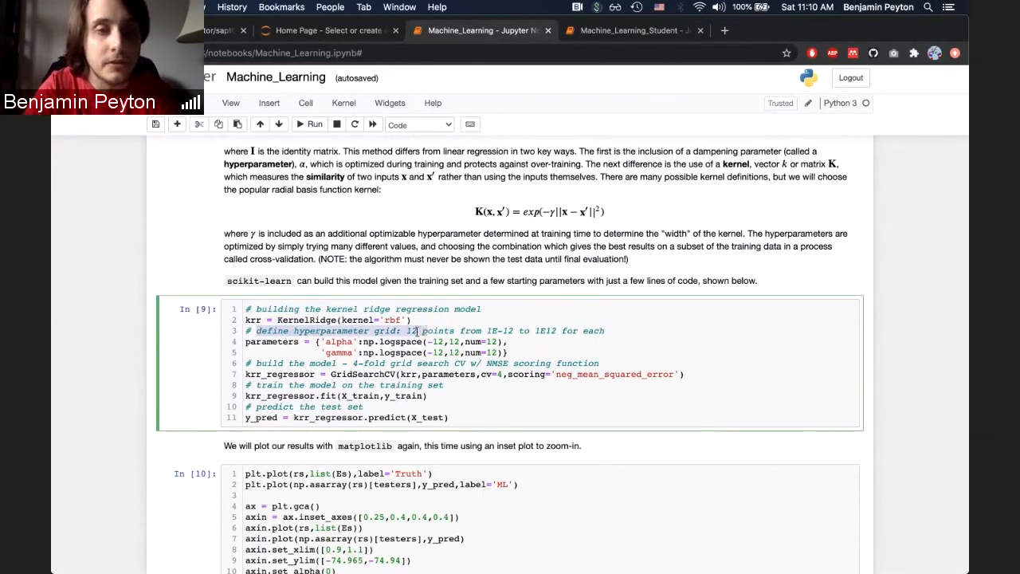
{"action": "left_click", "coordinate": [417, 330]}
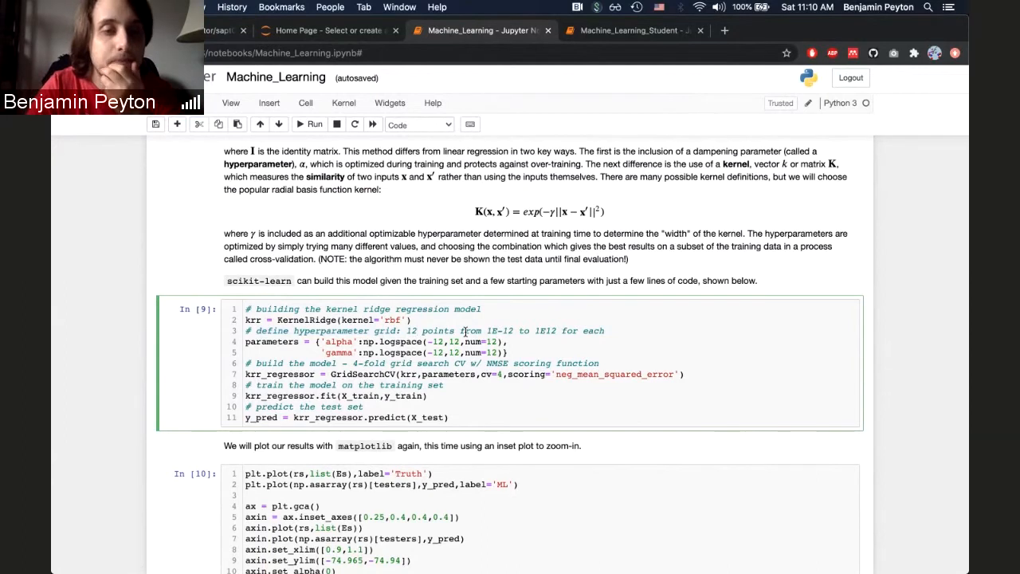
{"action": "scroll", "coordinate": [463, 331], "scroll_direction": "down", "scroll_amount": 1}
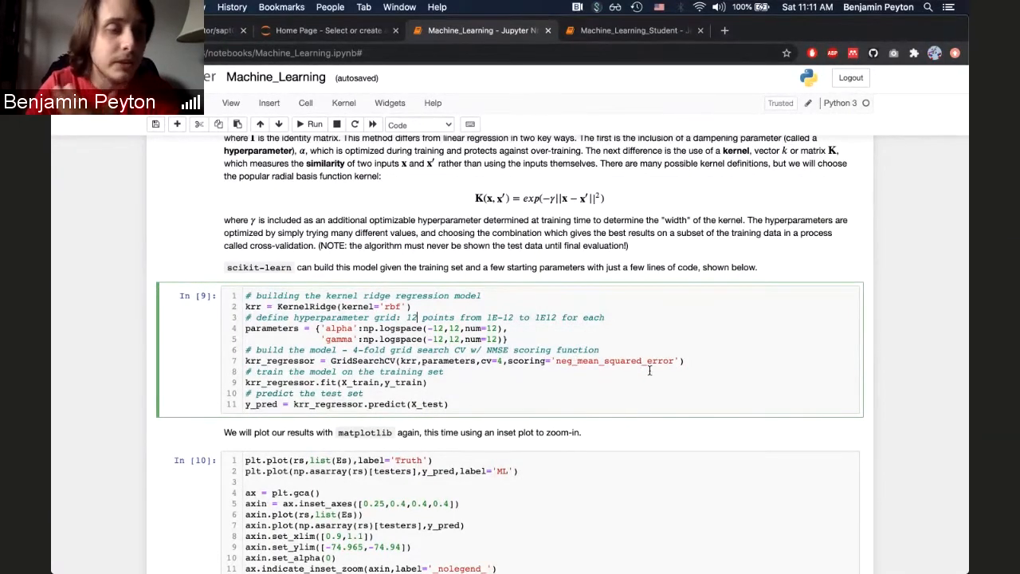
{"action": "scroll", "coordinate": [703, 357], "scroll_direction": "down", "scroll_amount": 1}
{"action": "scroll", "coordinate": [703, 357], "scroll_direction": "down", "scroll_amount": 1}
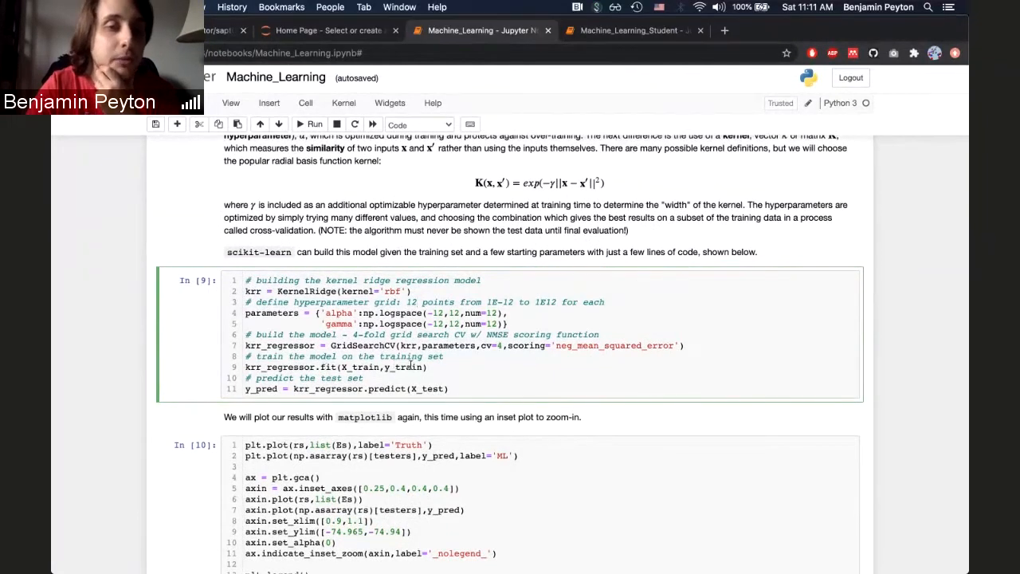
- Point out the training data arguments passed to the KRR fit call
{"action": "left_click_drag", "start_coordinate": [427, 367], "coordinate": [342, 366]}
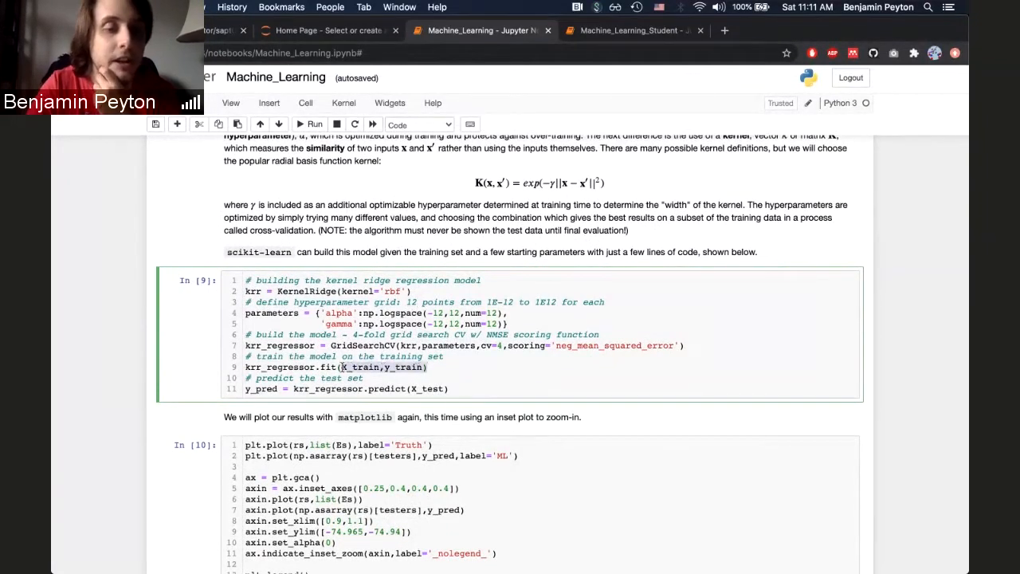
{"action": "left_click", "coordinate": [343, 367]}
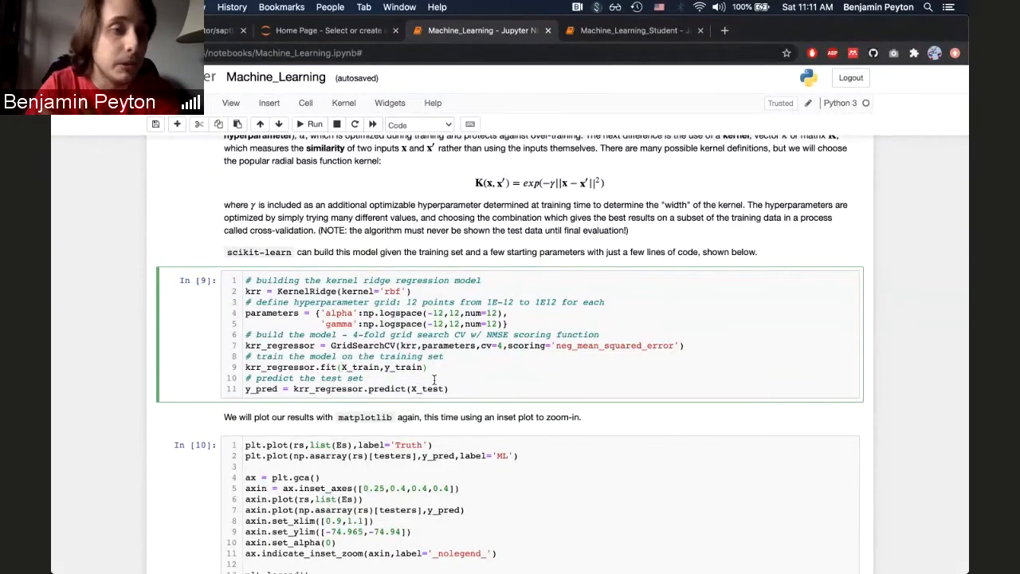
{"action": "scroll", "coordinate": [434, 379], "scroll_direction": "down", "scroll_amount": 3}
{"action": "scroll", "coordinate": [434, 379], "scroll_direction": "down", "scroll_amount": 2}
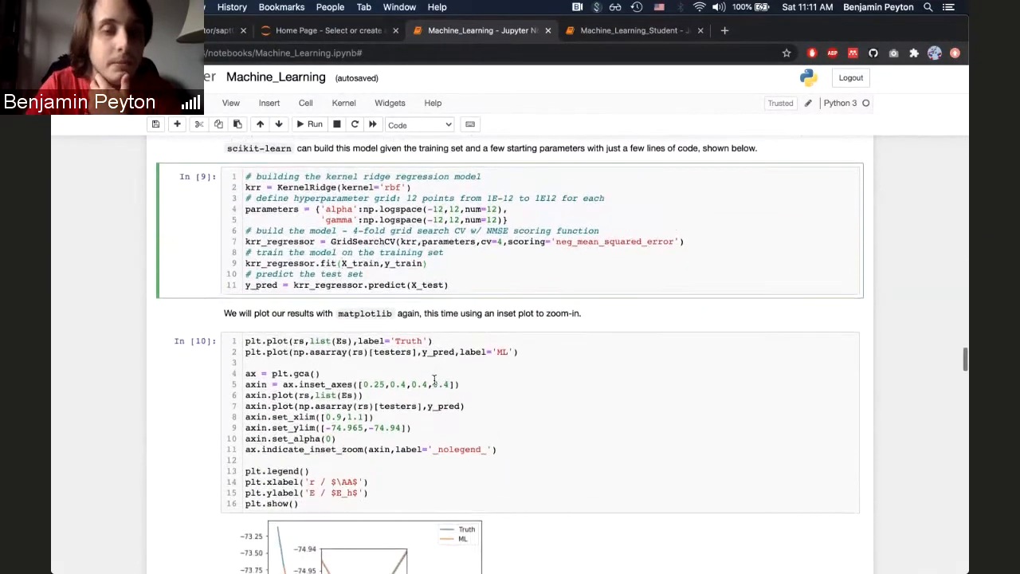
{"action": "scroll", "coordinate": [478, 375], "scroll_direction": "down", "scroll_amount": 2}
{"action": "scroll", "coordinate": [534, 370], "scroll_direction": "down", "scroll_amount": 1}
{"action": "scroll", "coordinate": [534, 371], "scroll_direction": "down", "scroll_amount": 1}
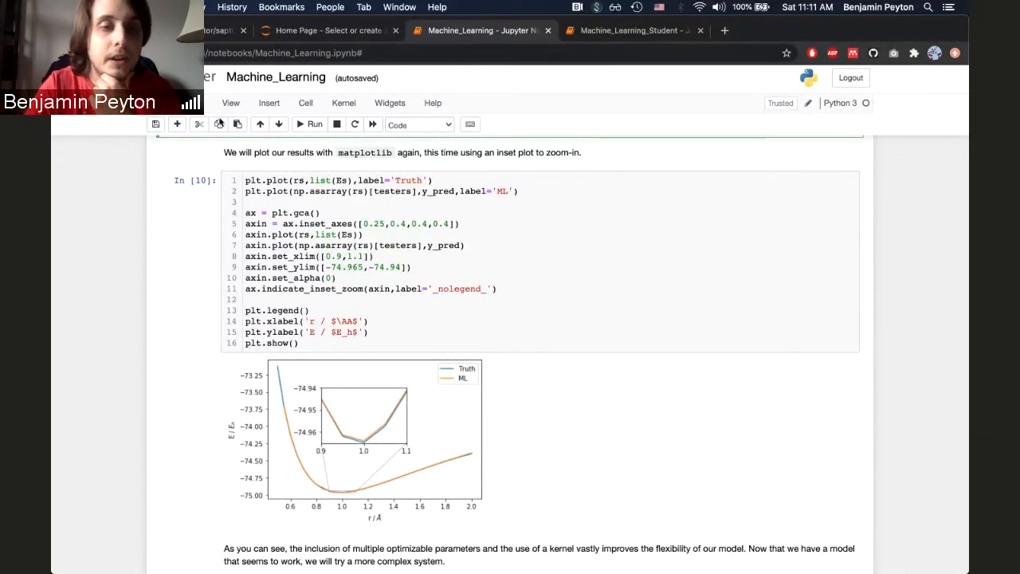
{"action": "scroll", "coordinate": [285, 391], "scroll_direction": "down", "scroll_amount": 1}
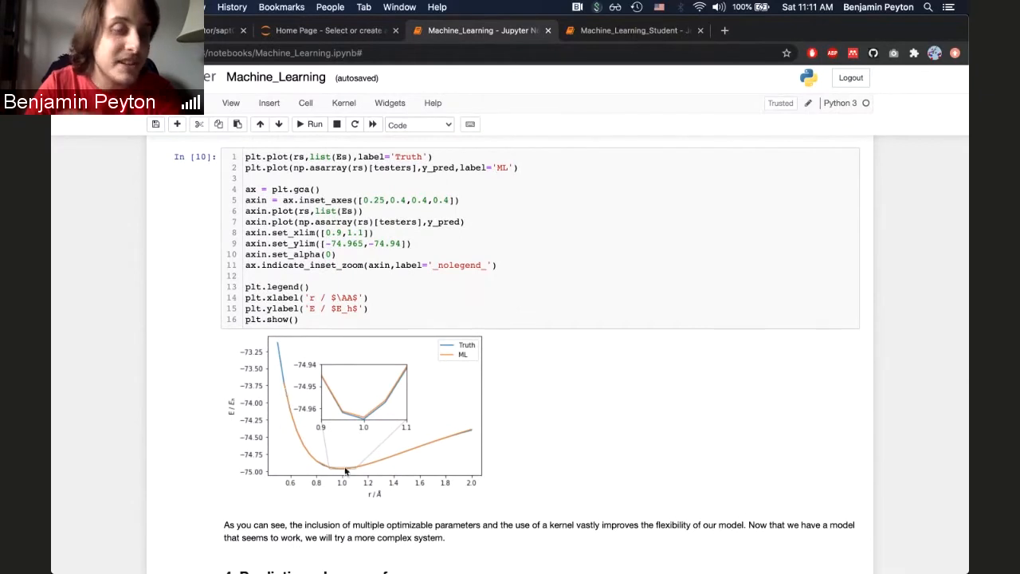
{"action": "scroll", "coordinate": [540, 386], "scroll_direction": "down", "scroll_amount": 1}
{"action": "scroll", "coordinate": [540, 386], "scroll_direction": "down", "scroll_amount": 1}
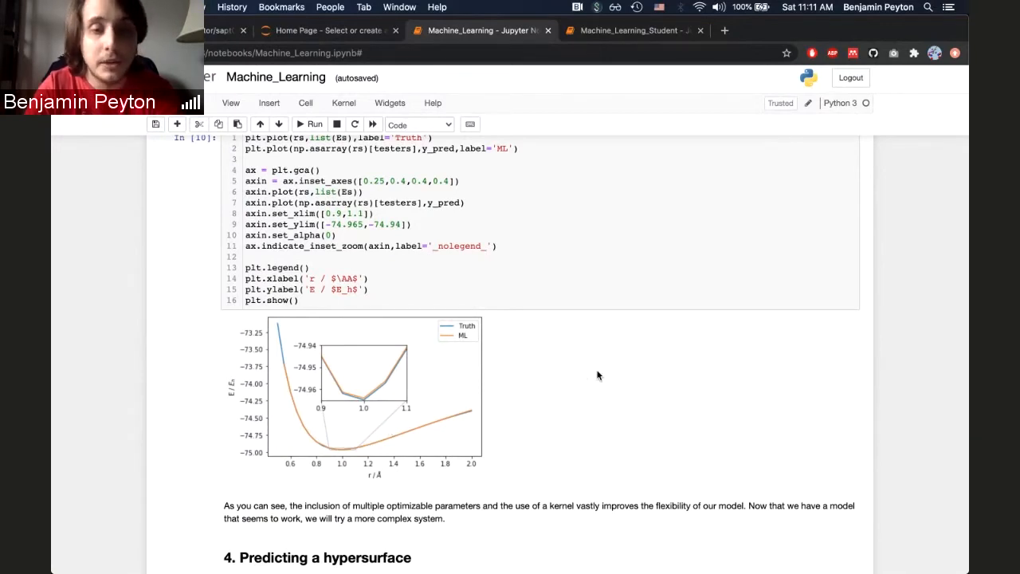
{"action": "scroll", "coordinate": [599, 375], "scroll_direction": "down", "scroll_amount": 1}
{"action": "scroll", "coordinate": [599, 375], "scroll_direction": "down", "scroll_amount": 1}
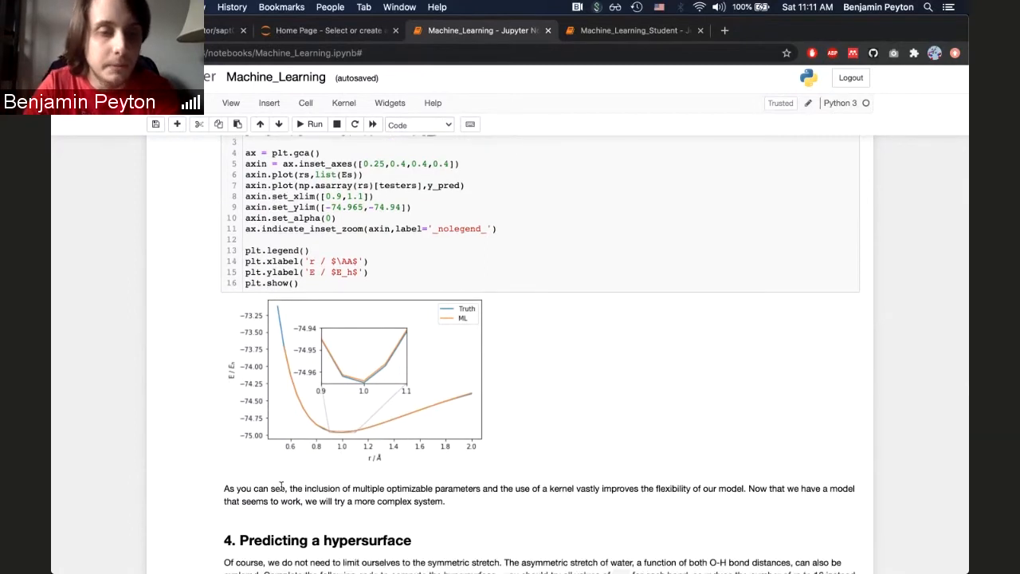
{"action": "scroll", "coordinate": [492, 432], "scroll_direction": "down", "scroll_amount": 1}
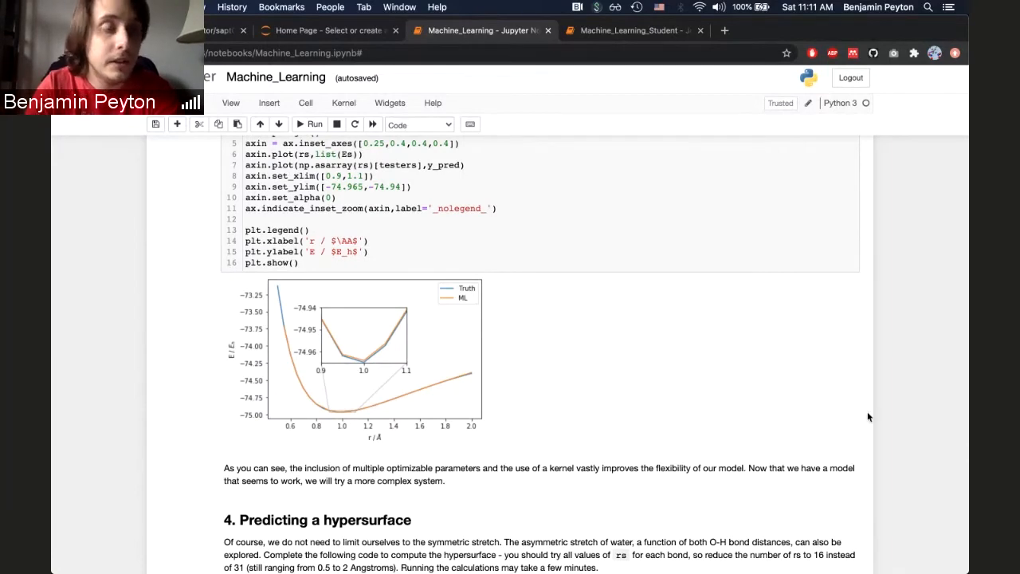
{"action": "scroll", "coordinate": [867, 411], "scroll_direction": "down", "scroll_amount": 1}
{"action": "scroll", "coordinate": [867, 412], "scroll_direction": "down", "scroll_amount": 2}
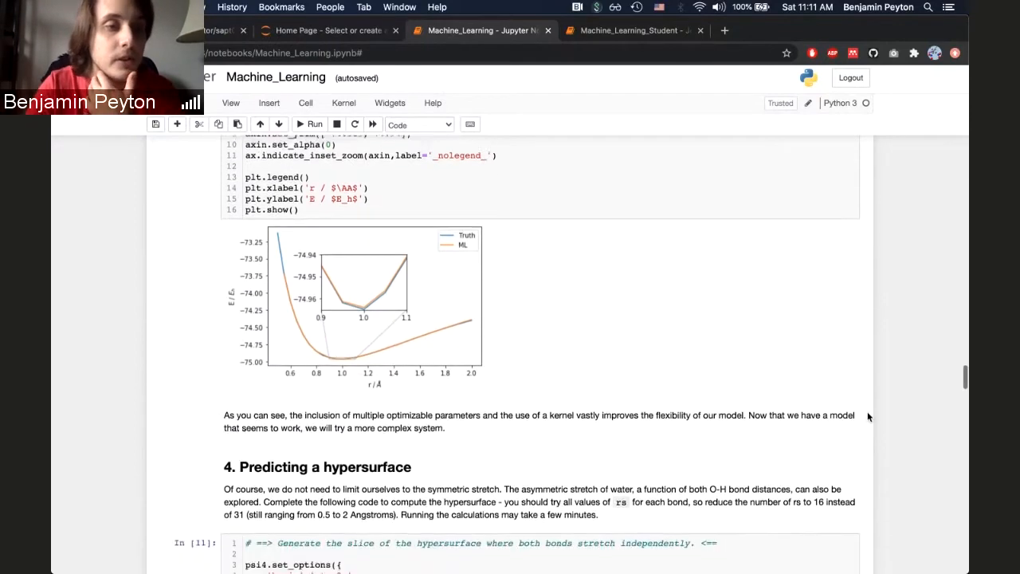
{"action": "scroll", "coordinate": [867, 411], "scroll_direction": "down", "scroll_amount": 4}
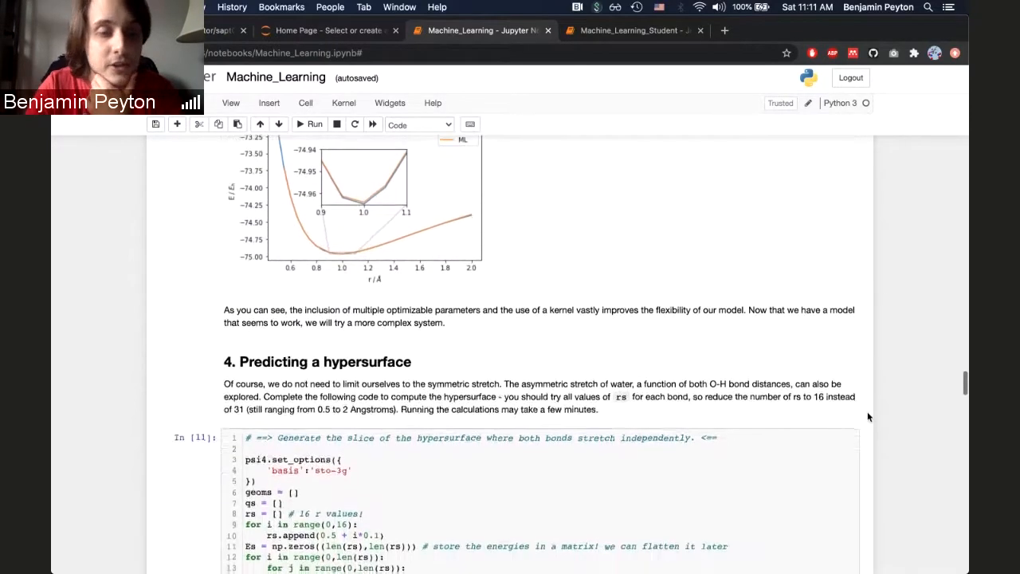
{"action": "scroll", "coordinate": [867, 411], "scroll_direction": "down", "scroll_amount": 2}
{"action": "scroll", "coordinate": [867, 411], "scroll_direction": "down", "scroll_amount": 1}
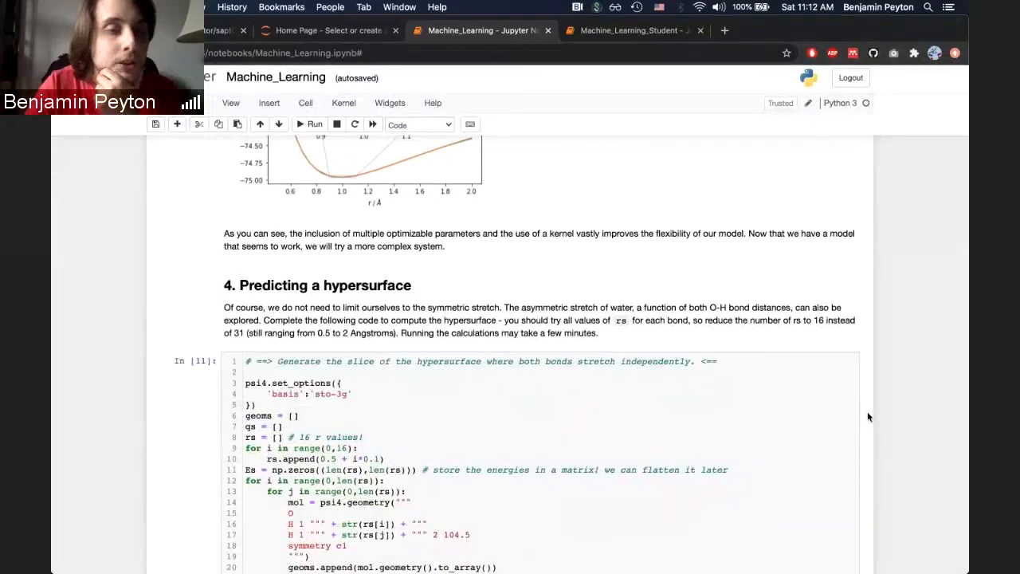
{"action": "scroll", "coordinate": [867, 411], "scroll_direction": "down", "scroll_amount": 1}
{"action": "scroll", "coordinate": [787, 399], "scroll_direction": "down", "scroll_amount": 1}
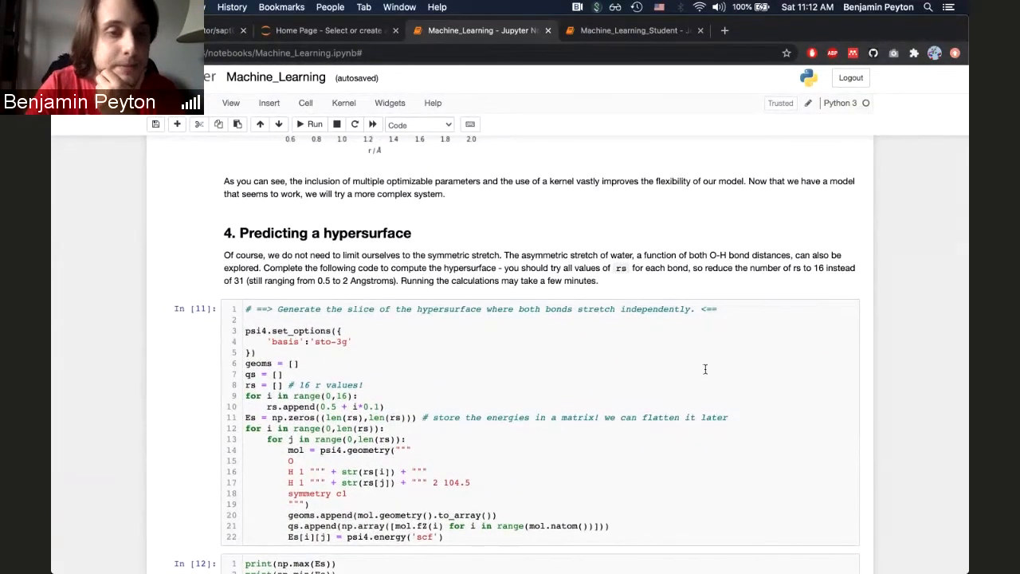
{"action": "scroll", "coordinate": [685, 360], "scroll_direction": "down", "scroll_amount": 1}
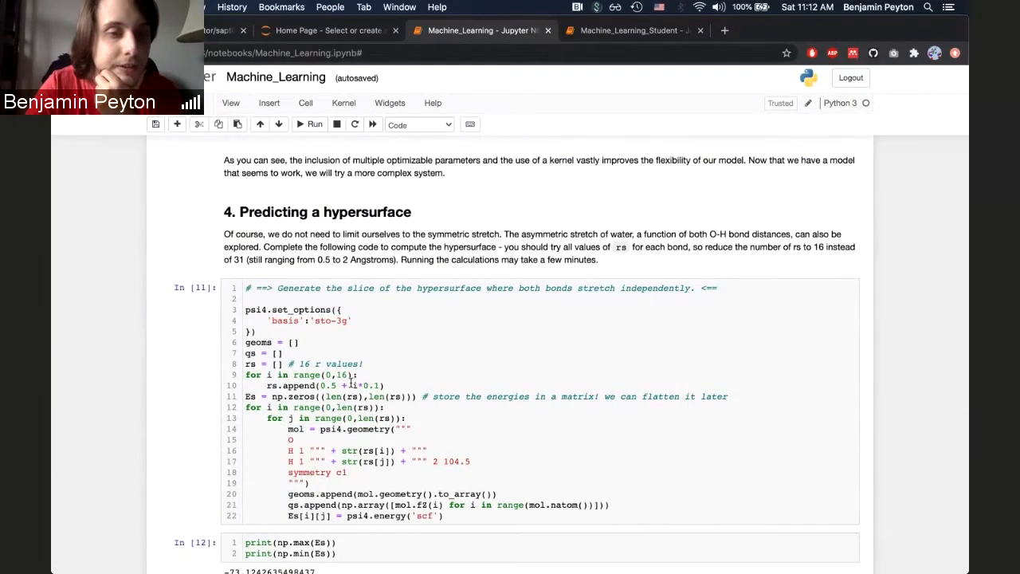
{"action": "left_click", "coordinate": [613, 32]}
{"action": "scroll", "coordinate": [518, 382], "scroll_direction": "down", "scroll_amount": 1}
{"action": "scroll", "coordinate": [518, 382], "scroll_direction": "down", "scroll_amount": 8}
{"action": "scroll", "coordinate": [518, 382], "scroll_direction": "down", "scroll_amount": 5}
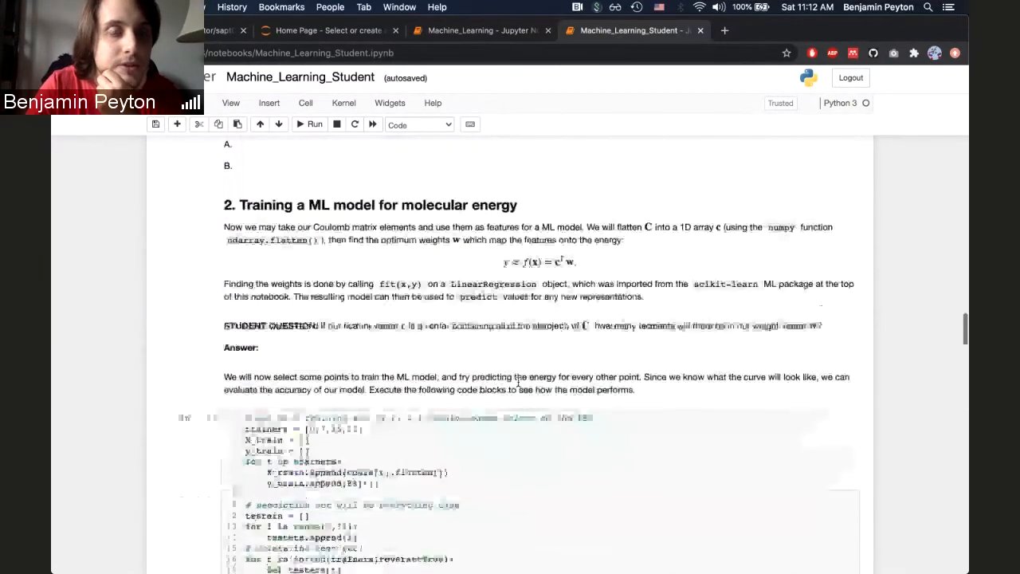
{"action": "scroll", "coordinate": [518, 382], "scroll_direction": "down", "scroll_amount": 4}
{"action": "scroll", "coordinate": [518, 382], "scroll_direction": "down", "scroll_amount": 6}
{"action": "scroll", "coordinate": [518, 383], "scroll_direction": "down", "scroll_amount": 6}
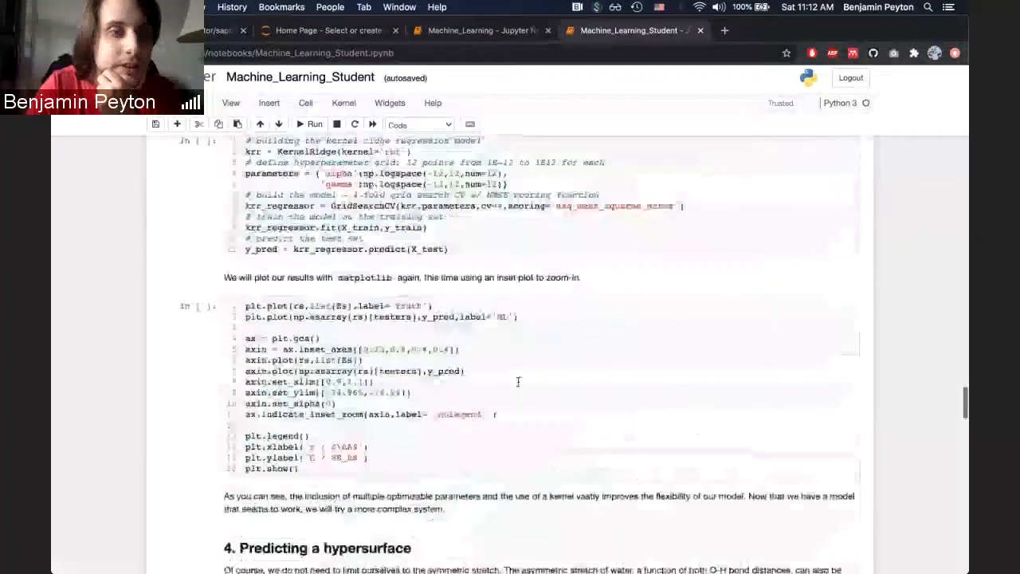
{"action": "scroll", "coordinate": [518, 382], "scroll_direction": "down", "scroll_amount": 5}
{"action": "scroll", "coordinate": [518, 384], "scroll_direction": "down", "scroll_amount": 2}
{"action": "scroll", "coordinate": [518, 385], "scroll_direction": "up", "scroll_amount": 2}
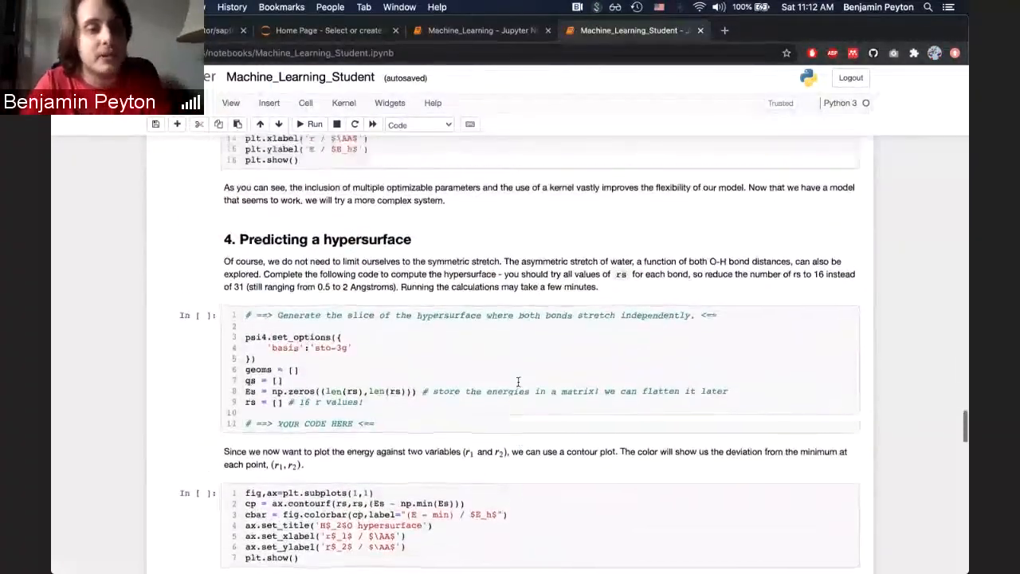
{"action": "scroll", "coordinate": [518, 386], "scroll_direction": "up", "scroll_amount": 2}
{"action": "scroll", "coordinate": [369, 426], "scroll_direction": "down", "scroll_amount": 1}
{"action": "left_click_drag", "start_coordinate": [374, 439], "coordinate": [241, 352]}
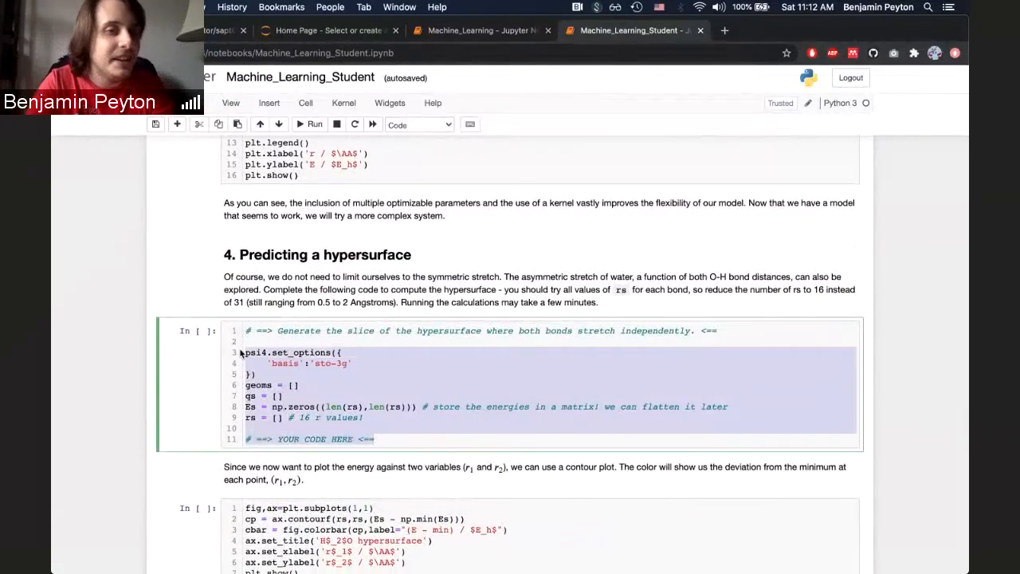
{"action": "left_click", "coordinate": [263, 341]}
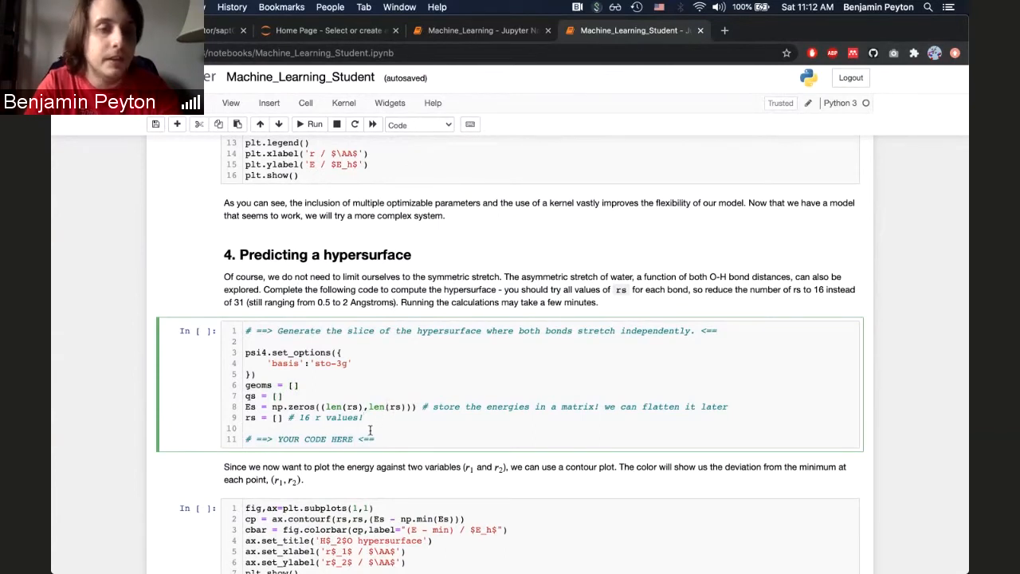
{"action": "left_click", "coordinate": [486, 32]}
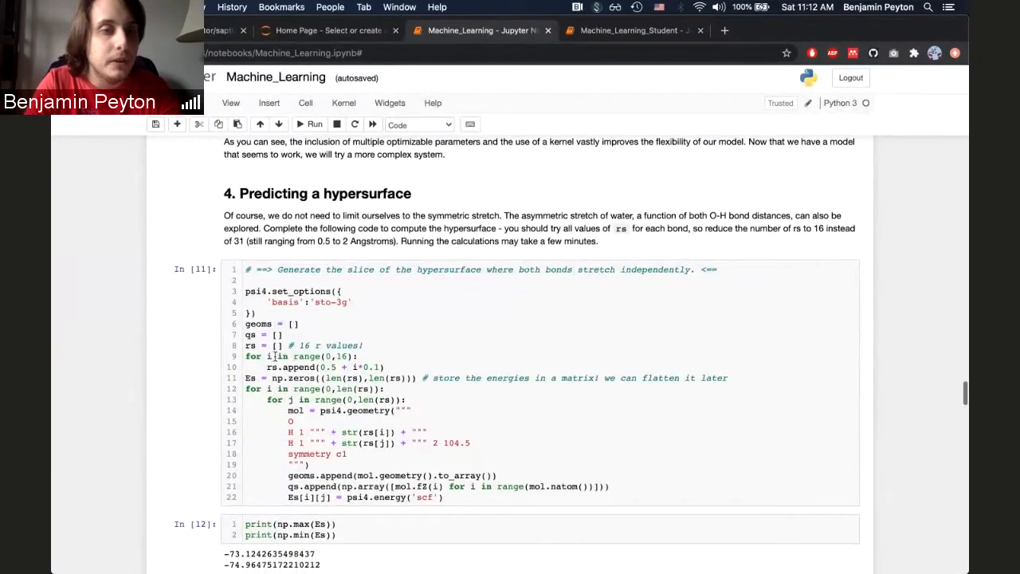
{"action": "left_click_drag", "start_coordinate": [246, 357], "coordinate": [530, 495]}
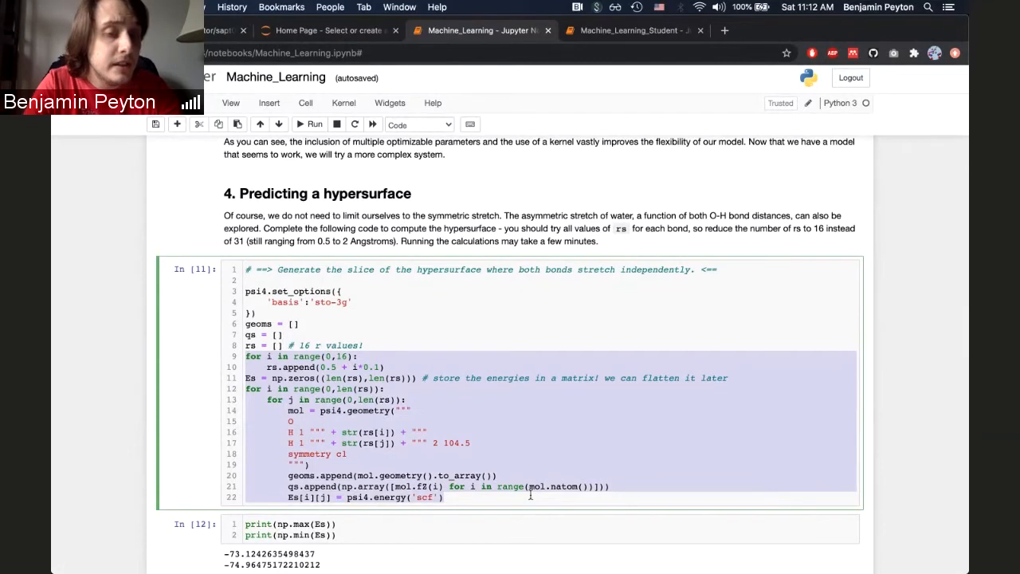
{"action": "left_click", "coordinate": [530, 447]}
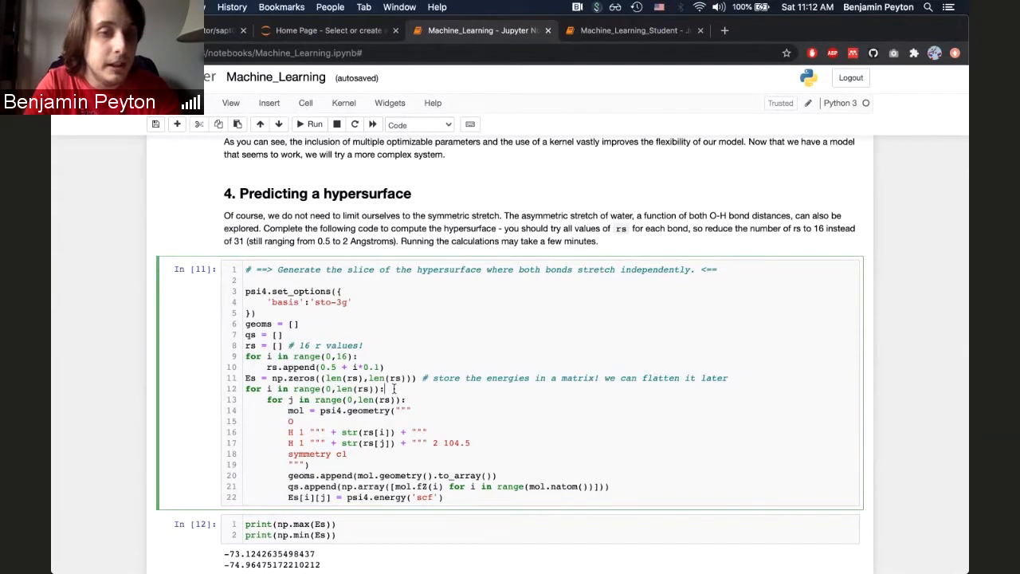
{"action": "scroll", "coordinate": [418, 399], "scroll_direction": "down", "scroll_amount": 1}
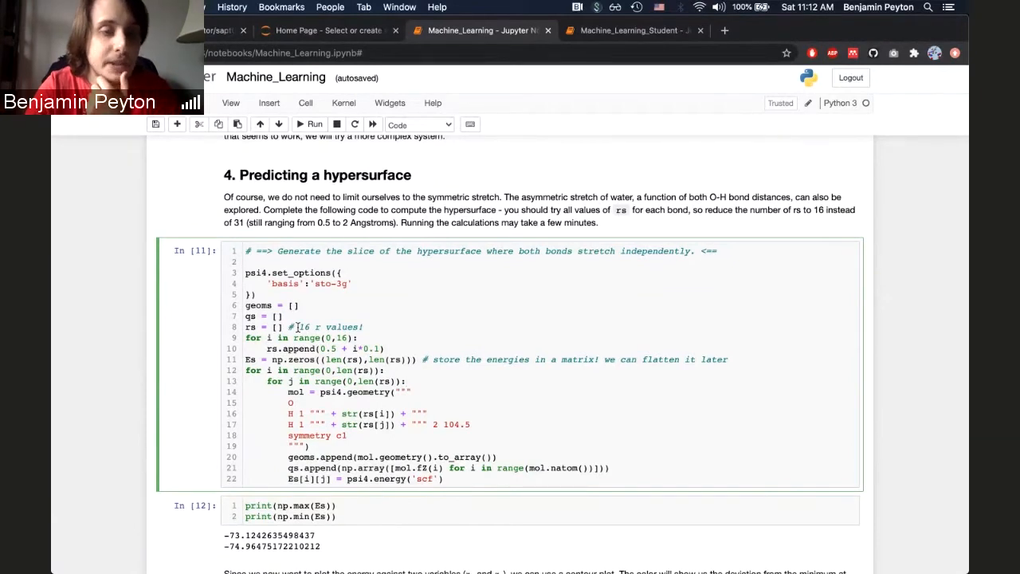
{"action": "scroll", "coordinate": [296, 327], "scroll_direction": "down", "scroll_amount": 1}
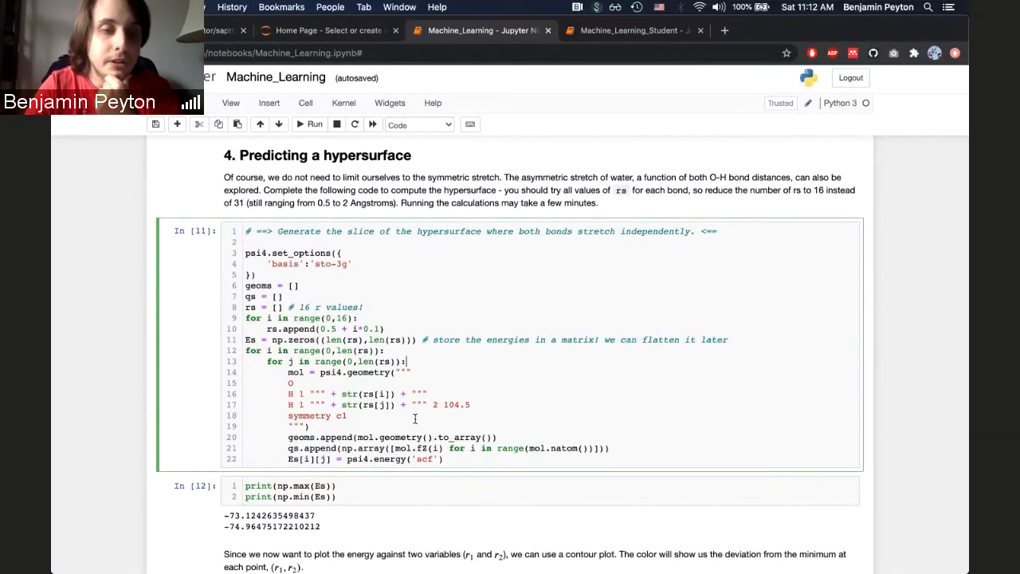
{"action": "scroll", "coordinate": [415, 418], "scroll_direction": "down", "scroll_amount": 2}
{"action": "scroll", "coordinate": [398, 415], "scroll_direction": "down", "scroll_amount": 3}
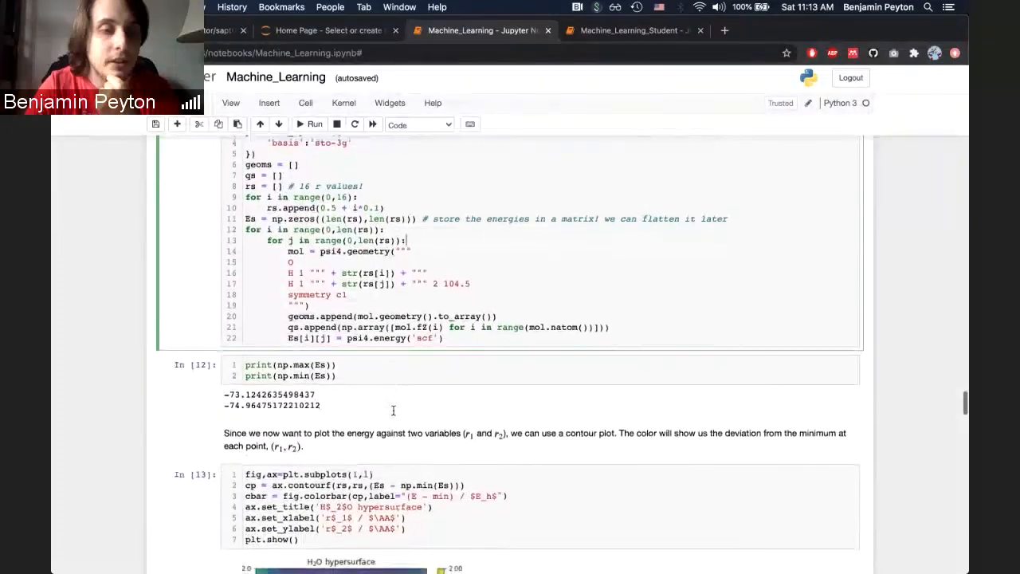
{"action": "left_click", "coordinate": [348, 374]}
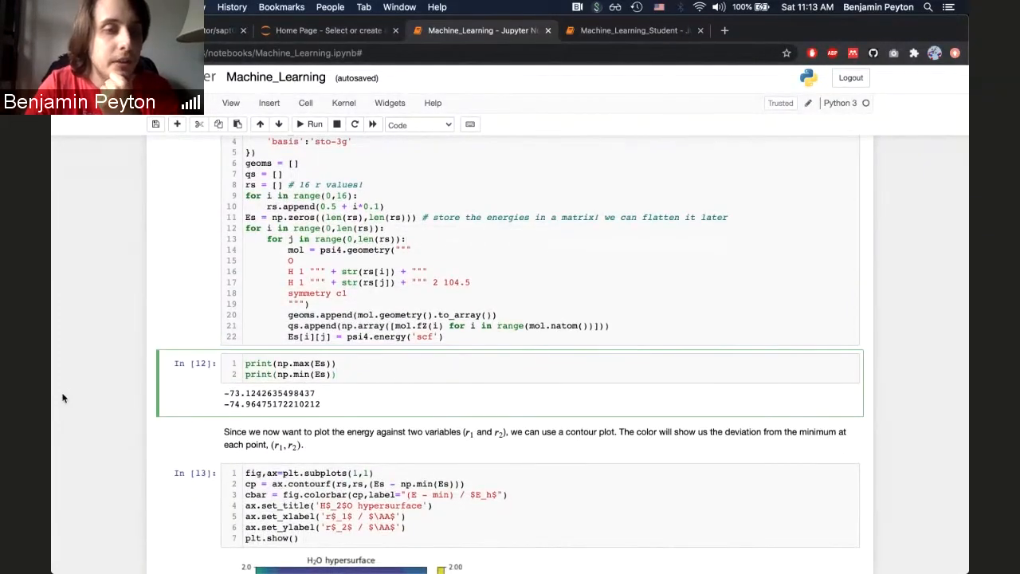
{"action": "left_click", "coordinate": [93, 356]}
{"action": "scroll", "coordinate": [93, 356], "scroll_direction": "down", "scroll_amount": 1}
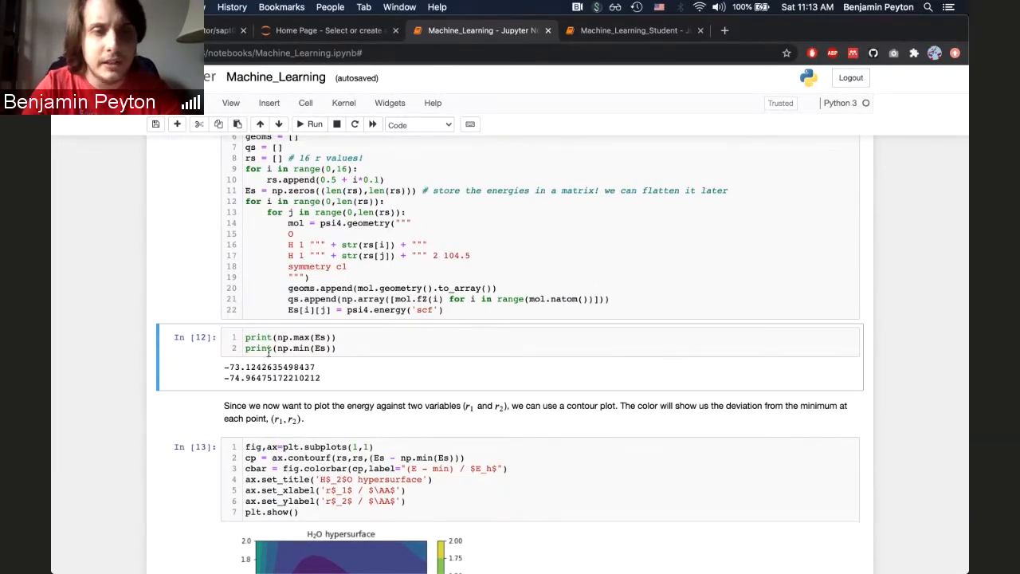
{"action": "scroll", "coordinate": [133, 402], "scroll_direction": "down", "scroll_amount": 3}
{"action": "scroll", "coordinate": [133, 402], "scroll_direction": "down", "scroll_amount": 2}
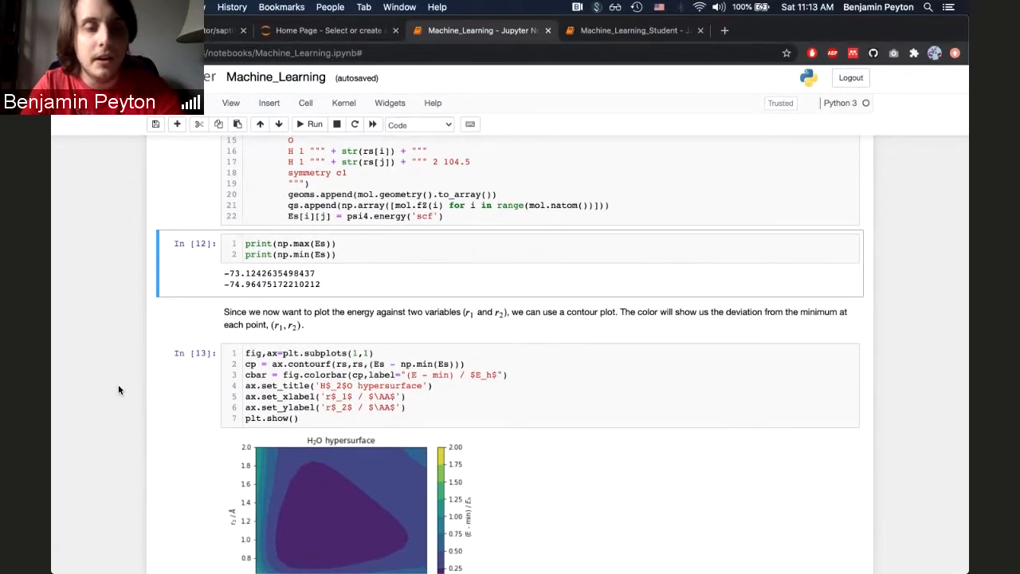
{"action": "scroll", "coordinate": [119, 367], "scroll_direction": "down", "scroll_amount": 1}
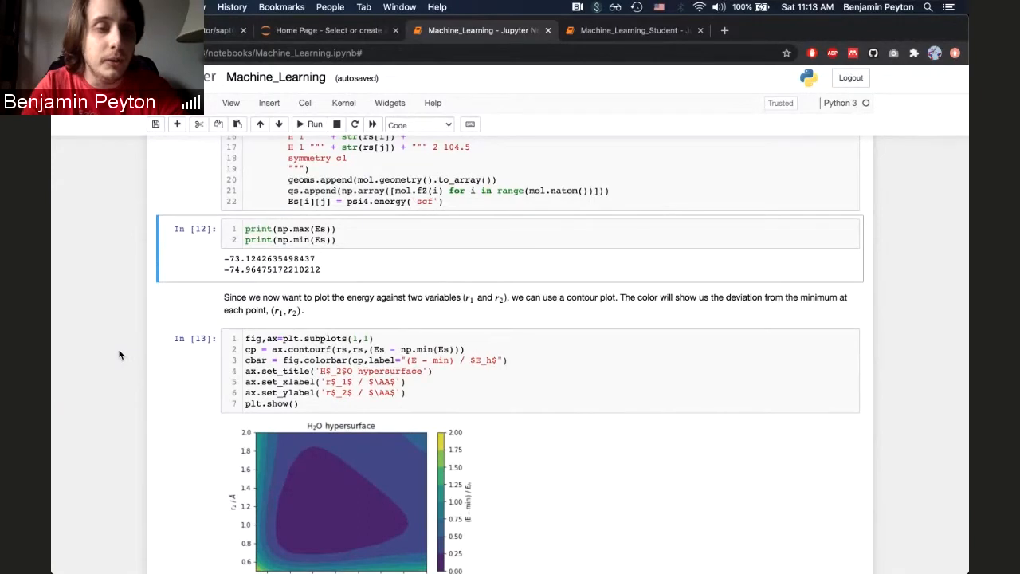
{"action": "scroll", "coordinate": [110, 338], "scroll_direction": "down", "scroll_amount": 1}
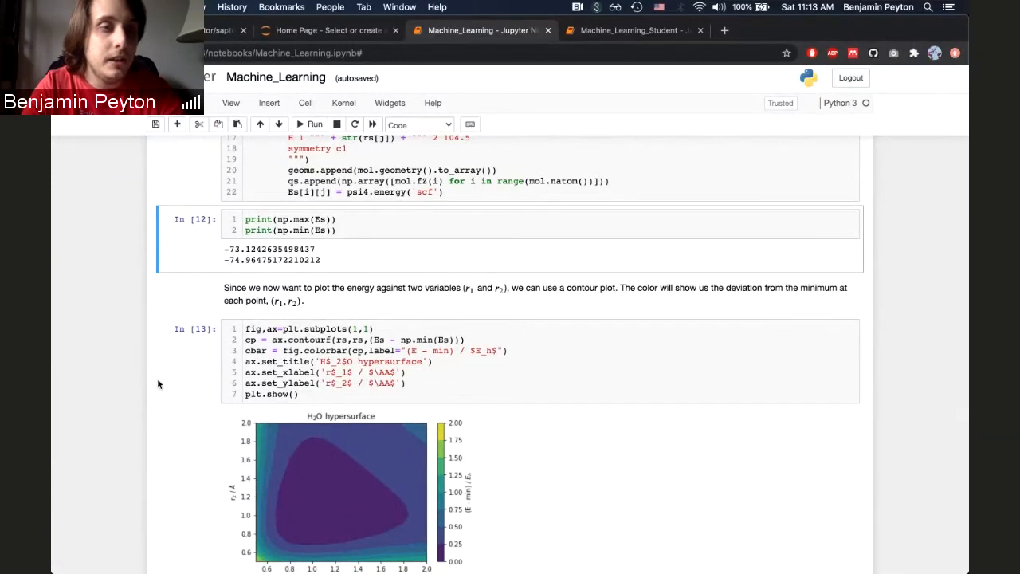
{"action": "scroll", "coordinate": [158, 384], "scroll_direction": "down", "scroll_amount": 1}
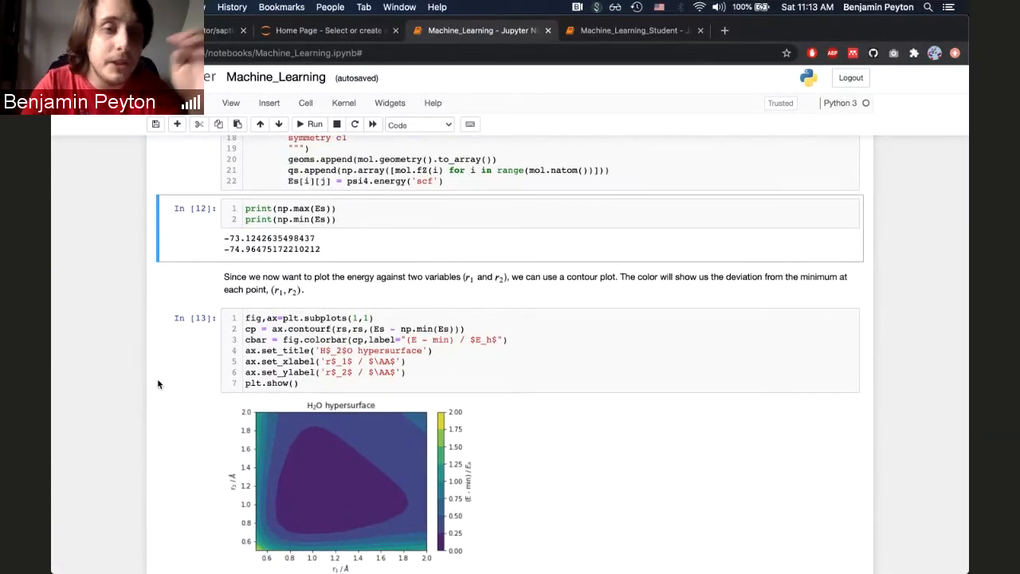
{"action": "scroll", "coordinate": [429, 374], "scroll_direction": "down", "scroll_amount": 1}
{"action": "scroll", "coordinate": [430, 373], "scroll_direction": "down", "scroll_amount": 1}
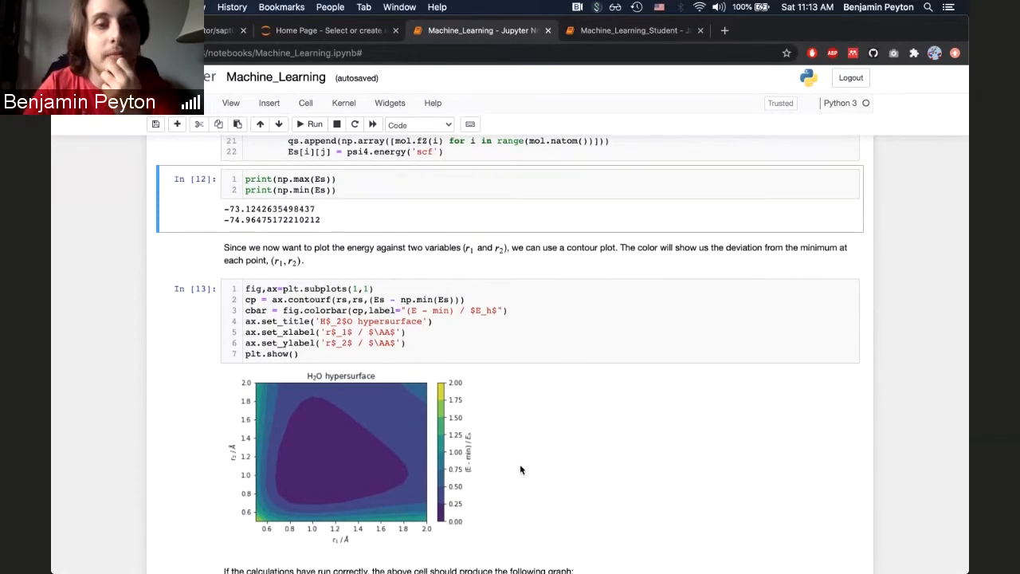
{"action": "scroll", "coordinate": [520, 464], "scroll_direction": "down", "scroll_amount": 1}
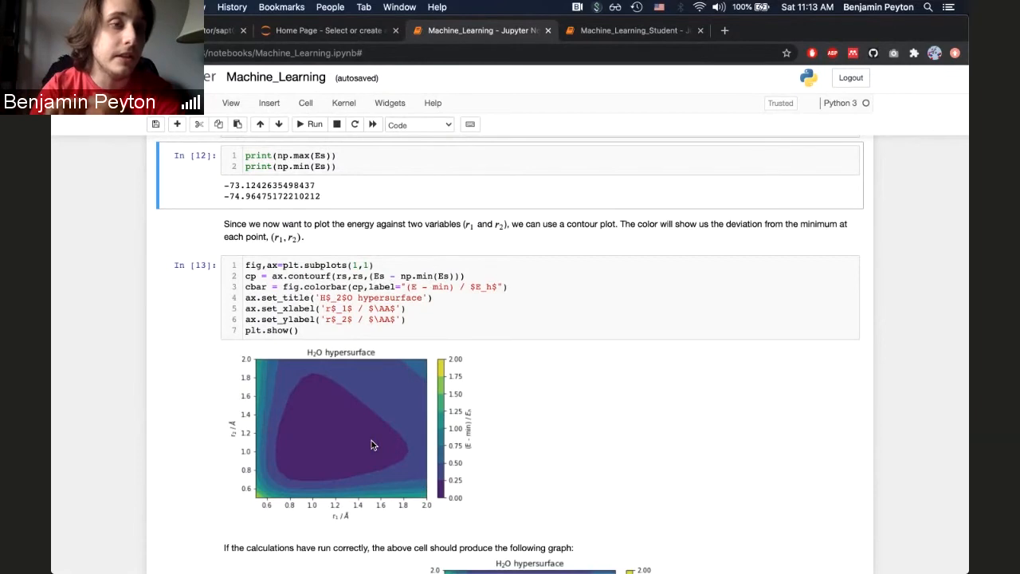
{"action": "scroll", "coordinate": [534, 405], "scroll_direction": "down", "scroll_amount": 1}
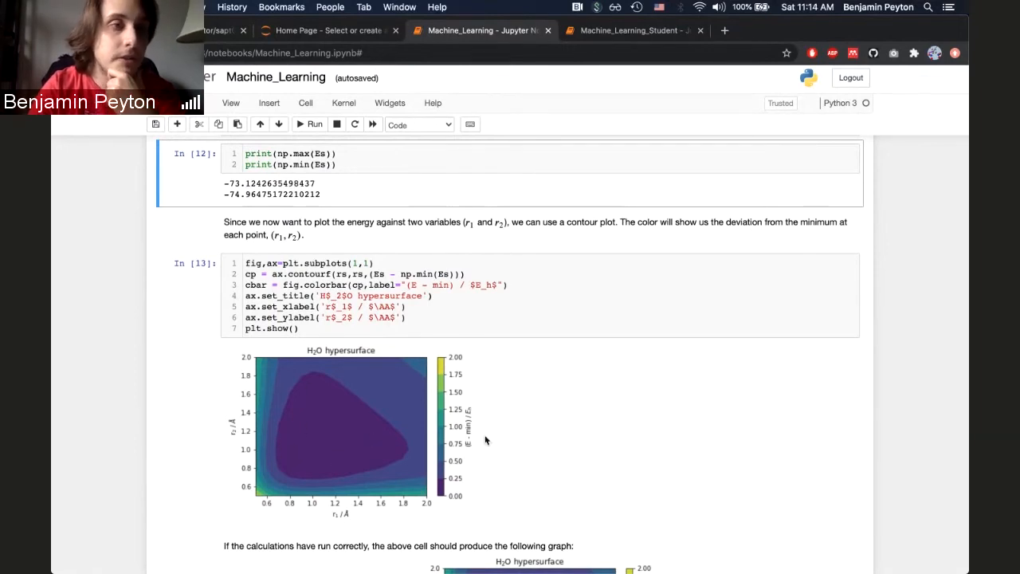
{"action": "scroll", "coordinate": [610, 397], "scroll_direction": "down", "scroll_amount": 3}
{"action": "scroll", "coordinate": [610, 397], "scroll_direction": "down", "scroll_amount": 2}
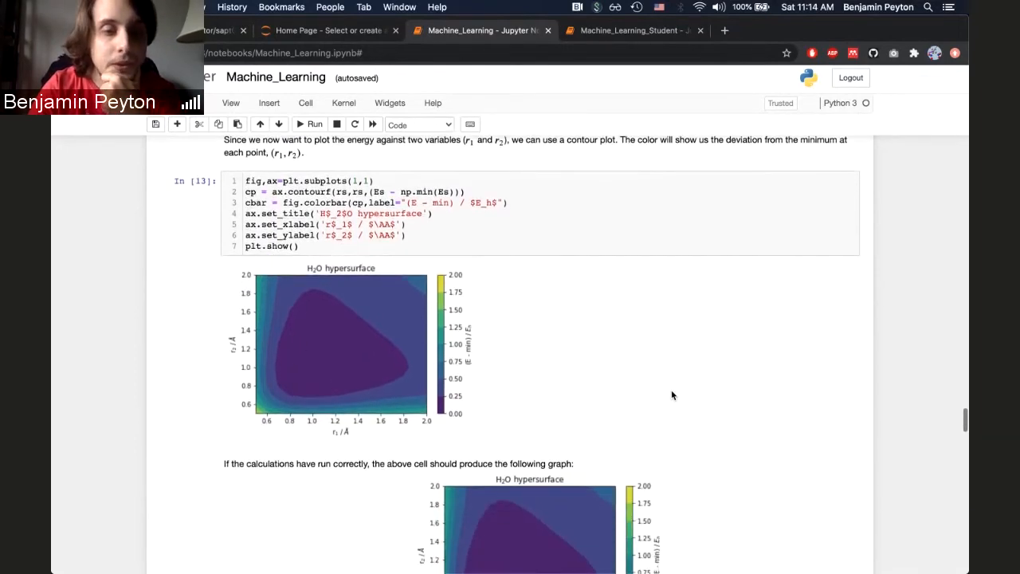
{"action": "scroll", "coordinate": [671, 389], "scroll_direction": "down", "scroll_amount": 3}
{"action": "scroll", "coordinate": [671, 390], "scroll_direction": "down", "scroll_amount": 1}
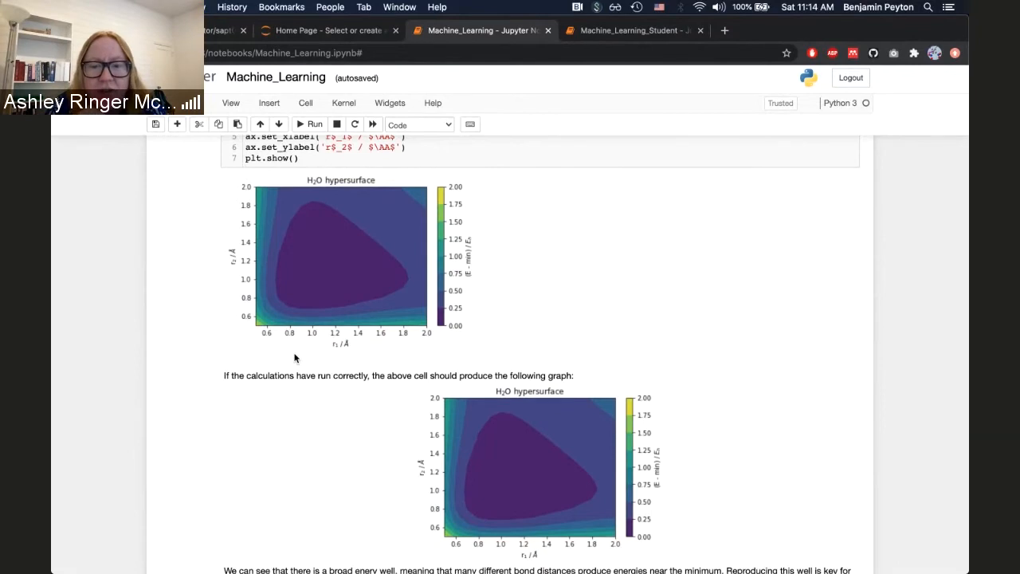
{"action": "scroll", "coordinate": [680, 306], "scroll_direction": "down", "scroll_amount": 2}
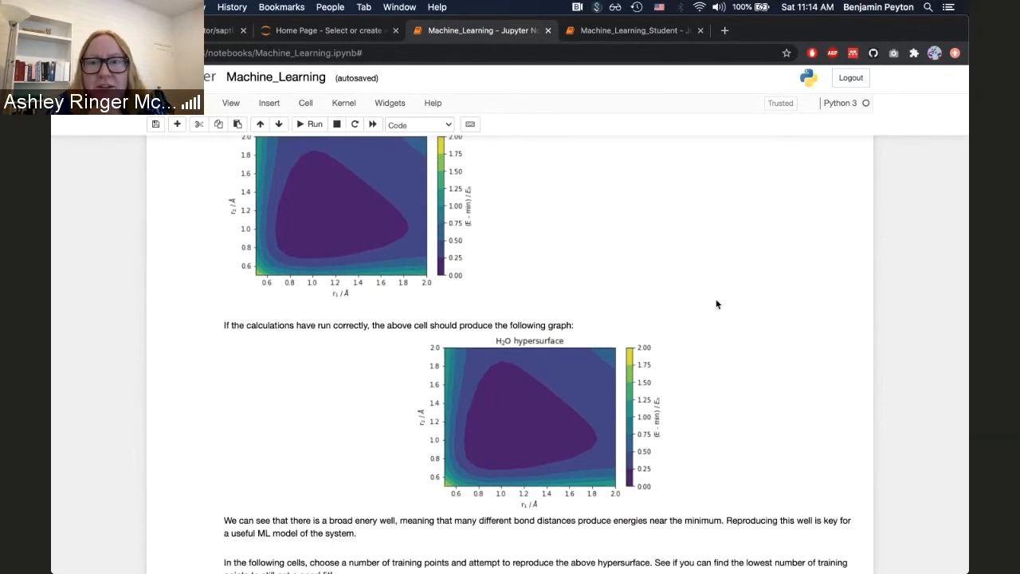
{"action": "scroll", "coordinate": [716, 303], "scroll_direction": "down", "scroll_amount": 1}
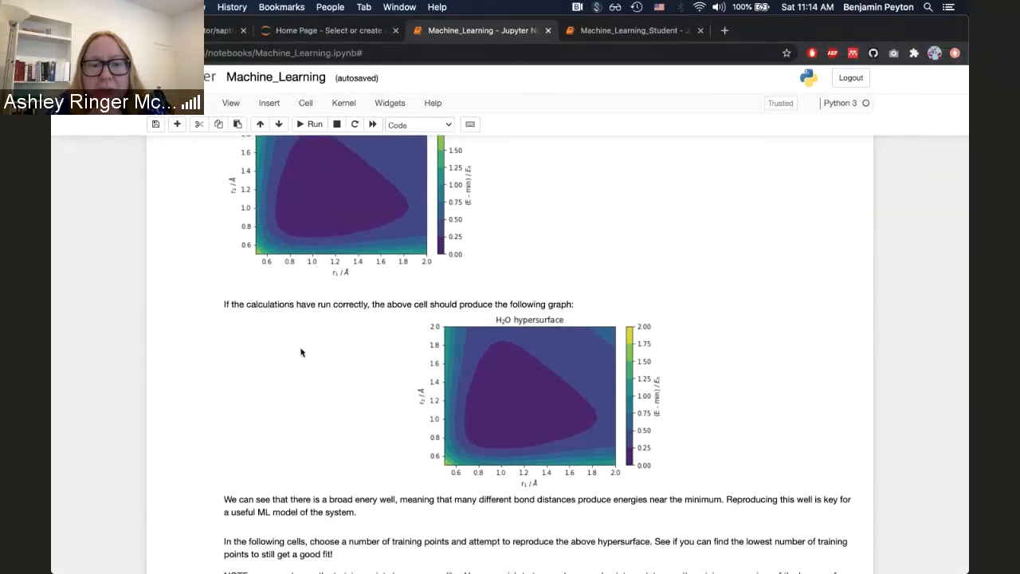
{"action": "scroll", "coordinate": [716, 330], "scroll_direction": "down", "scroll_amount": 5}
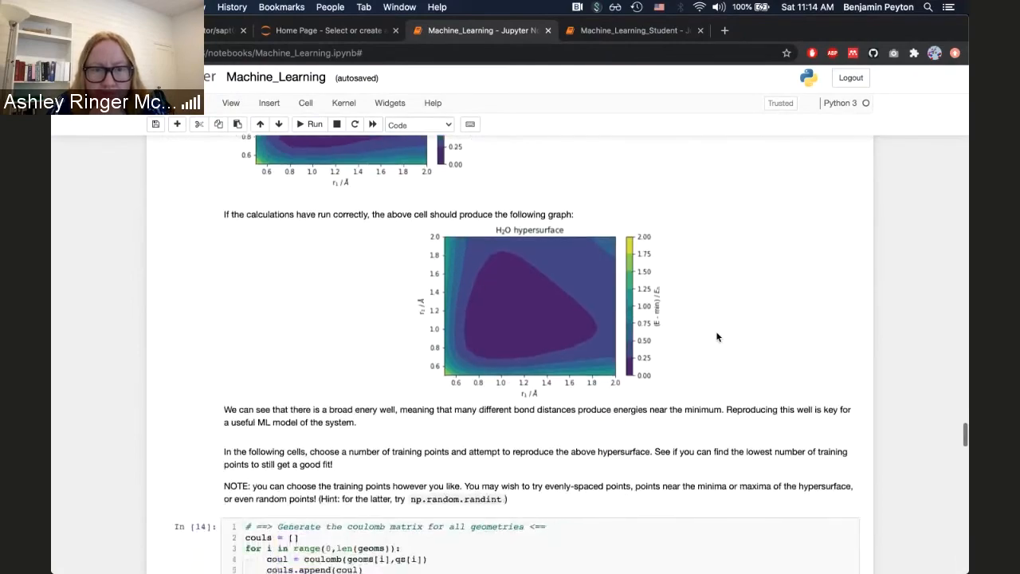
{"action": "scroll", "coordinate": [716, 335], "scroll_direction": "down", "scroll_amount": 3}
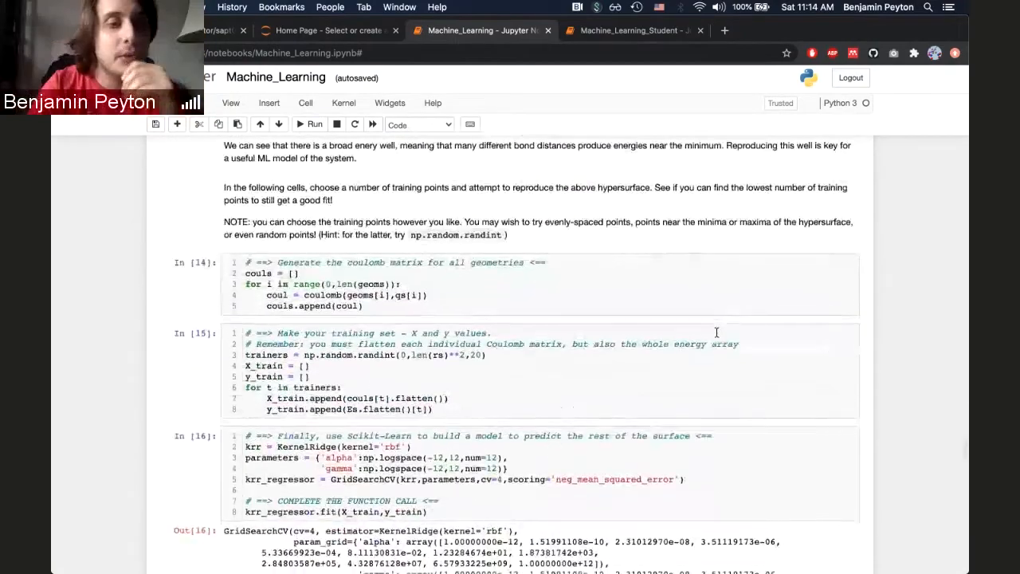
{"action": "scroll", "coordinate": [716, 335], "scroll_direction": "down", "scroll_amount": 4}
{"action": "scroll", "coordinate": [716, 332], "scroll_direction": "down", "scroll_amount": 5}
{"action": "scroll", "coordinate": [716, 332], "scroll_direction": "down", "scroll_amount": 5}
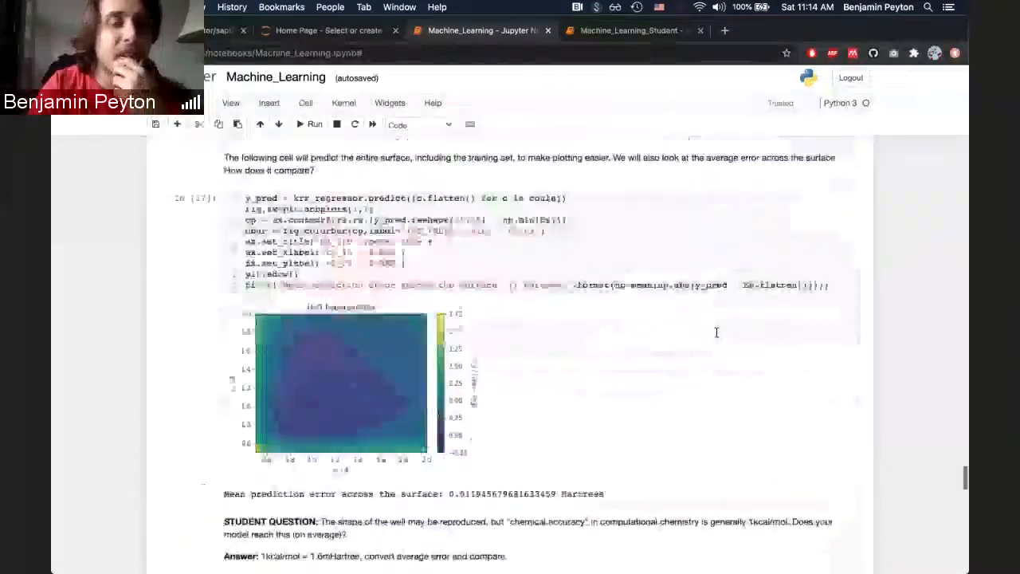
{"action": "scroll", "coordinate": [716, 332], "scroll_direction": "down", "scroll_amount": 4}
{"action": "scroll", "coordinate": [716, 332], "scroll_direction": "down", "scroll_amount": 3}
{"action": "scroll", "coordinate": [715, 336], "scroll_direction": "down", "scroll_amount": 2}
{"action": "scroll", "coordinate": [715, 335], "scroll_direction": "down", "scroll_amount": 1}
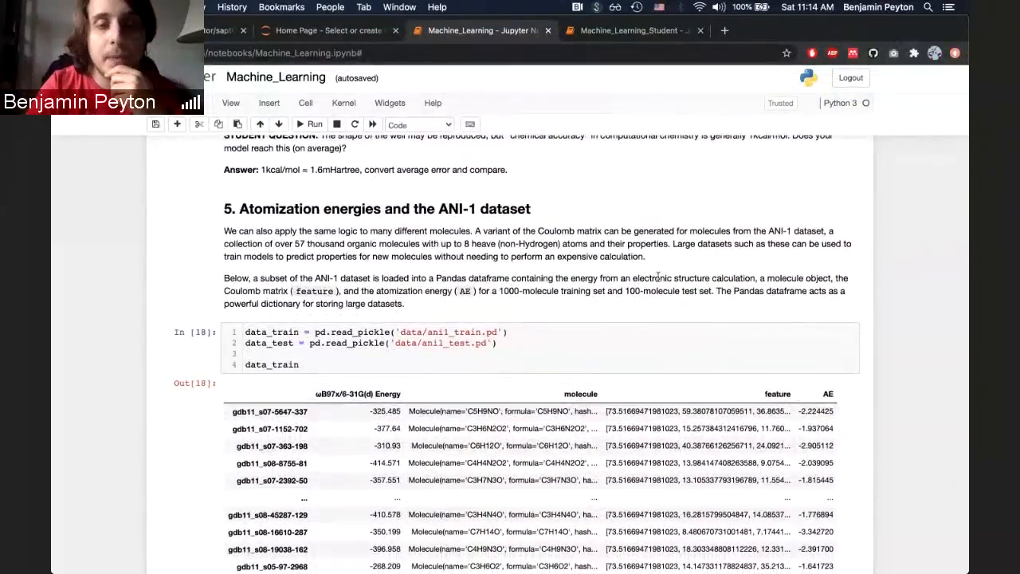
{"action": "scroll", "coordinate": [709, 273], "scroll_direction": "up", "scroll_amount": 1}
{"action": "scroll", "coordinate": [710, 273], "scroll_direction": "up", "scroll_amount": 2}
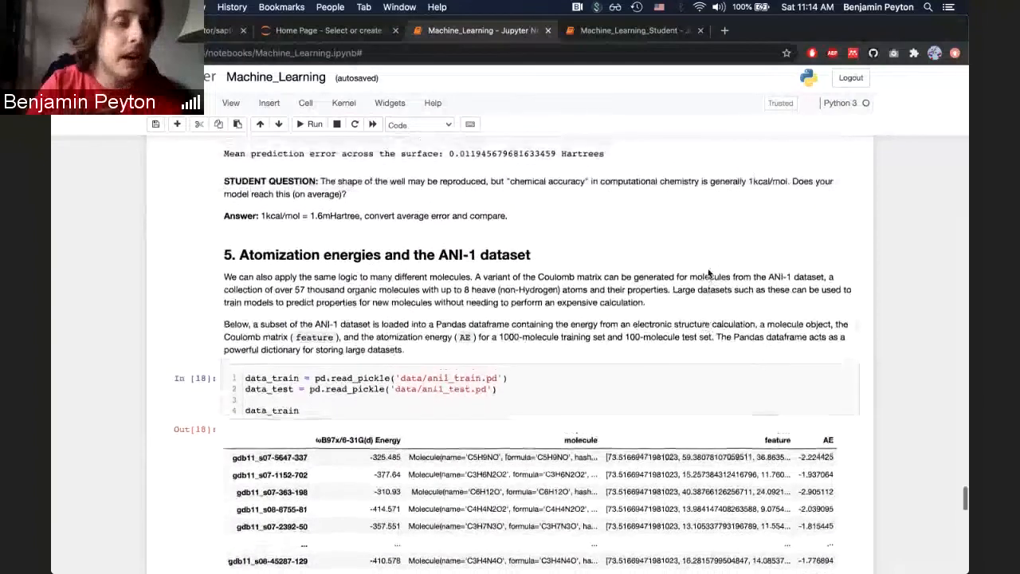
{"action": "scroll", "coordinate": [709, 273], "scroll_direction": "up", "scroll_amount": 1}
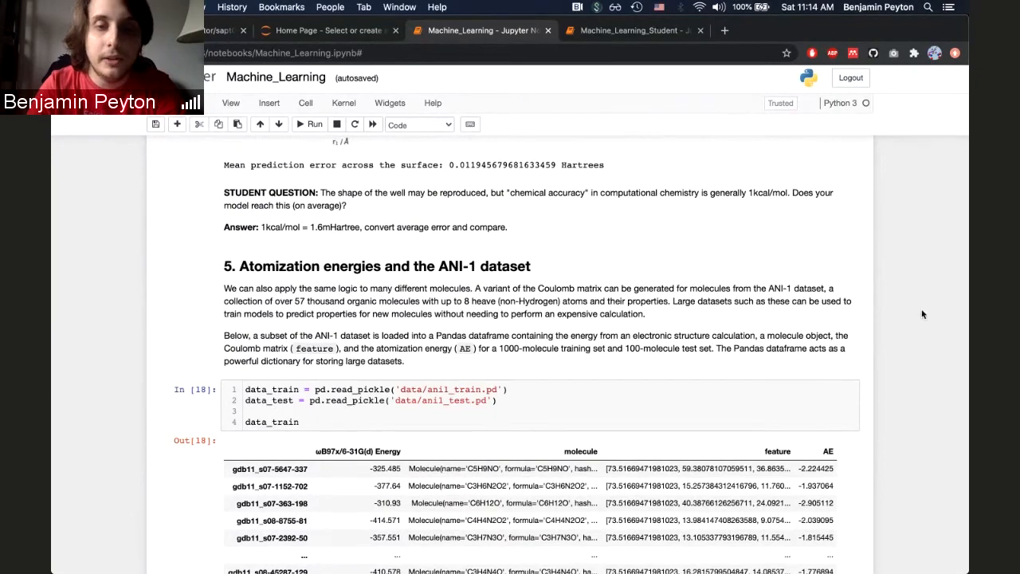
{"action": "scroll", "coordinate": [923, 314], "scroll_direction": "down", "scroll_amount": 1}
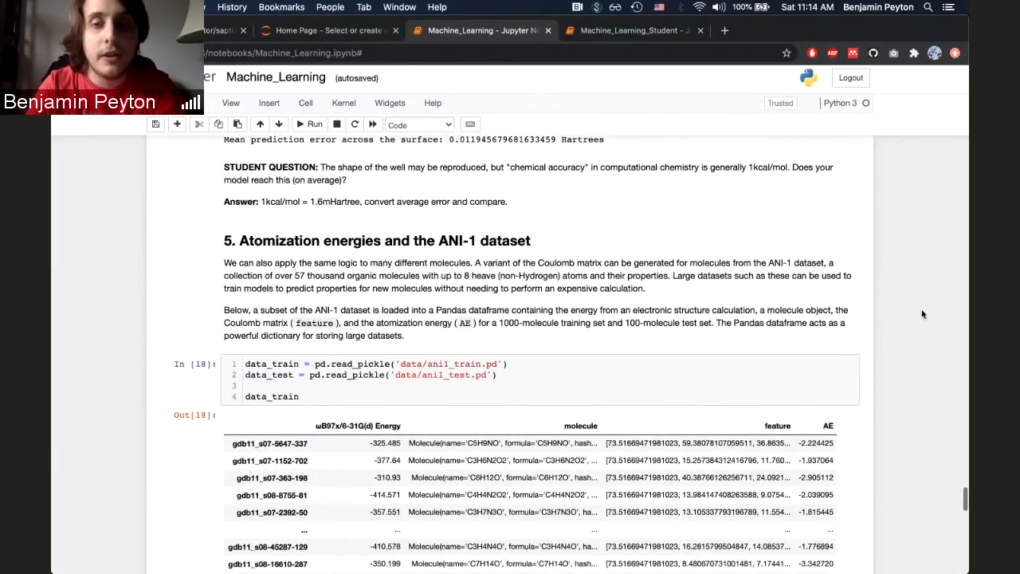
{"action": "scroll", "coordinate": [923, 314], "scroll_direction": "down", "scroll_amount": 2}
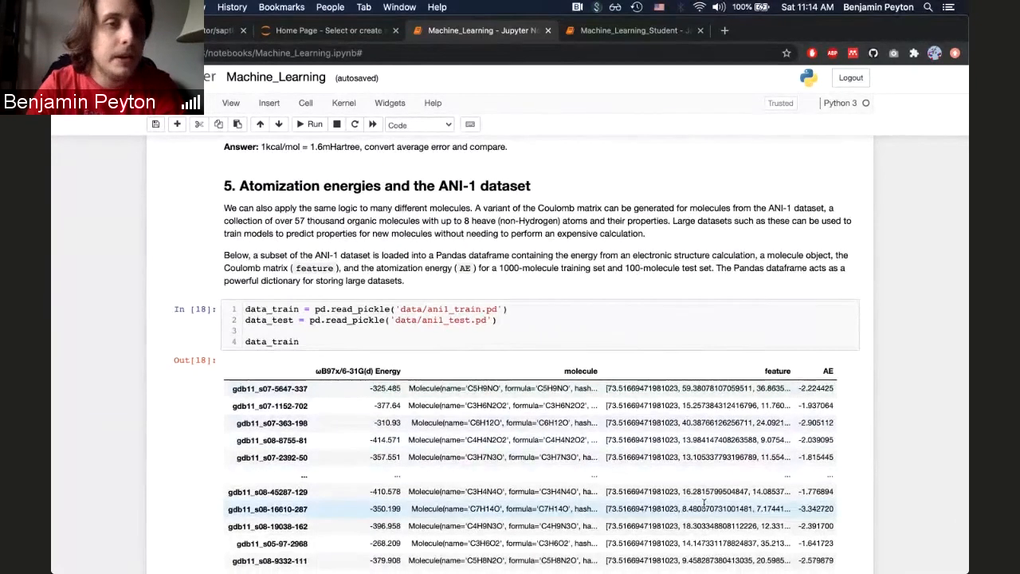
{"action": "scroll", "coordinate": [704, 399], "scroll_direction": "down", "scroll_amount": 2}
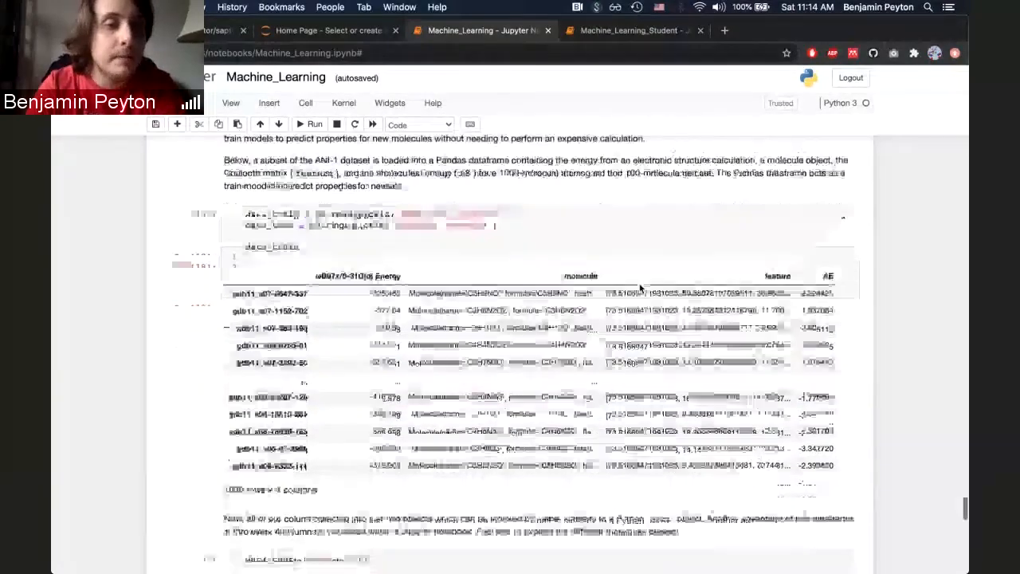
{"action": "scroll", "coordinate": [640, 318], "scroll_direction": "down", "scroll_amount": 4}
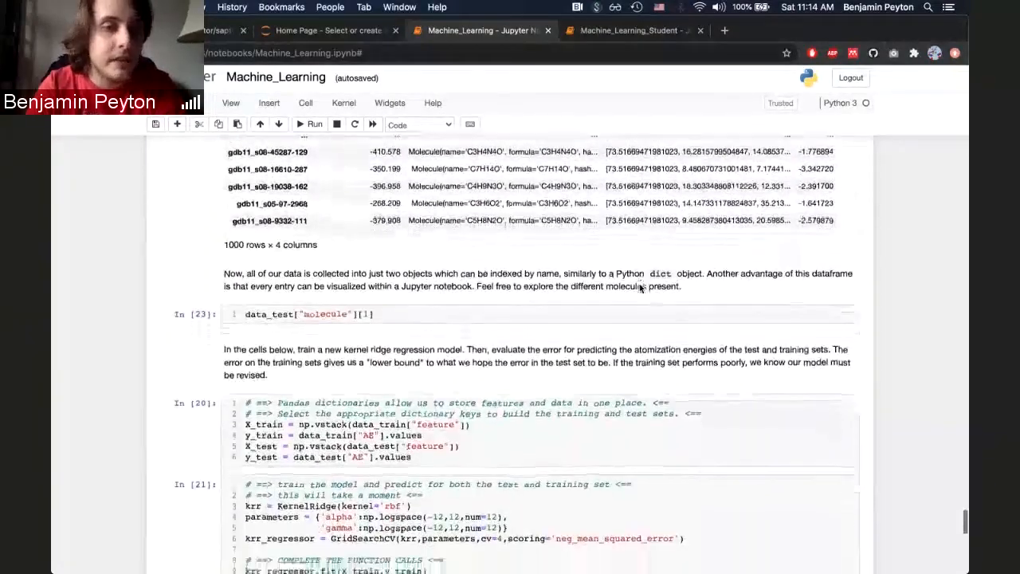
{"action": "scroll", "coordinate": [640, 287], "scroll_direction": "down", "scroll_amount": 3}
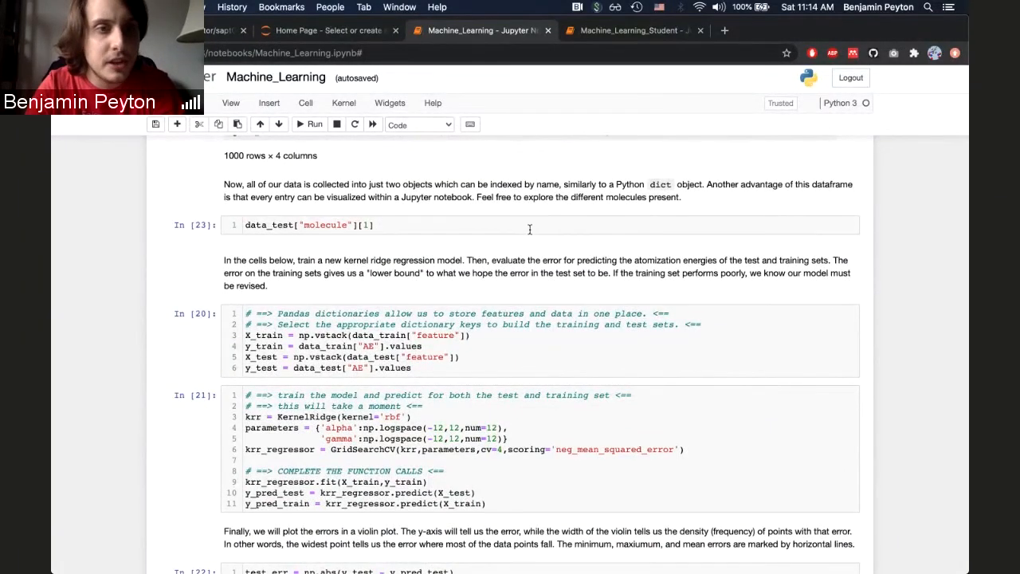
{"action": "scroll", "coordinate": [529, 229], "scroll_direction": "up", "scroll_amount": 2}
{"action": "scroll", "coordinate": [529, 229], "scroll_direction": "up", "scroll_amount": 3}
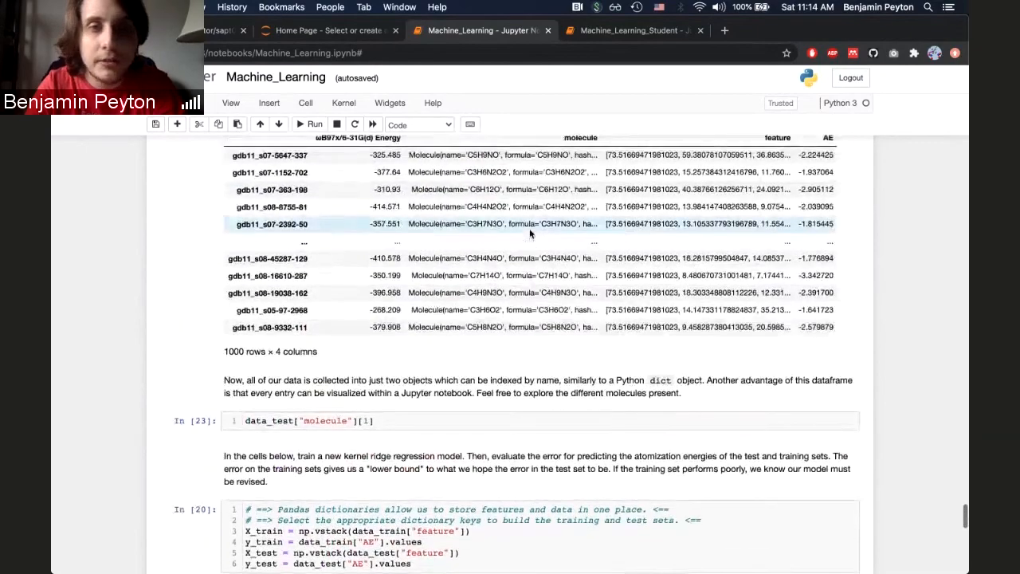
{"action": "scroll", "coordinate": [529, 231], "scroll_direction": "up", "scroll_amount": 3}
{"action": "scroll", "coordinate": [519, 206], "scroll_direction": "up", "scroll_amount": 1}
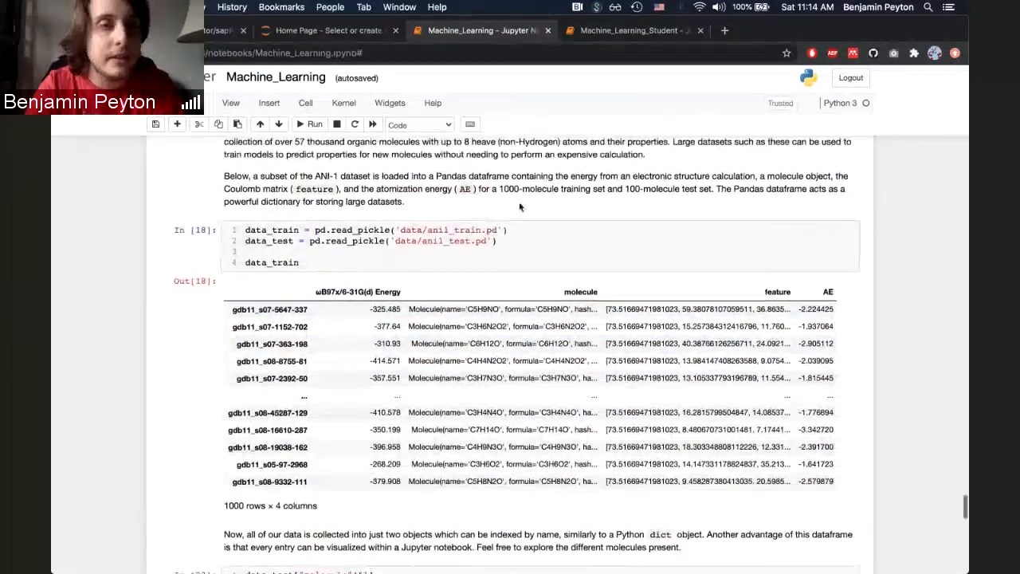
{"action": "scroll", "coordinate": [520, 206], "scroll_direction": "down", "scroll_amount": 2}
{"action": "scroll", "coordinate": [512, 211], "scroll_direction": "down", "scroll_amount": 1}
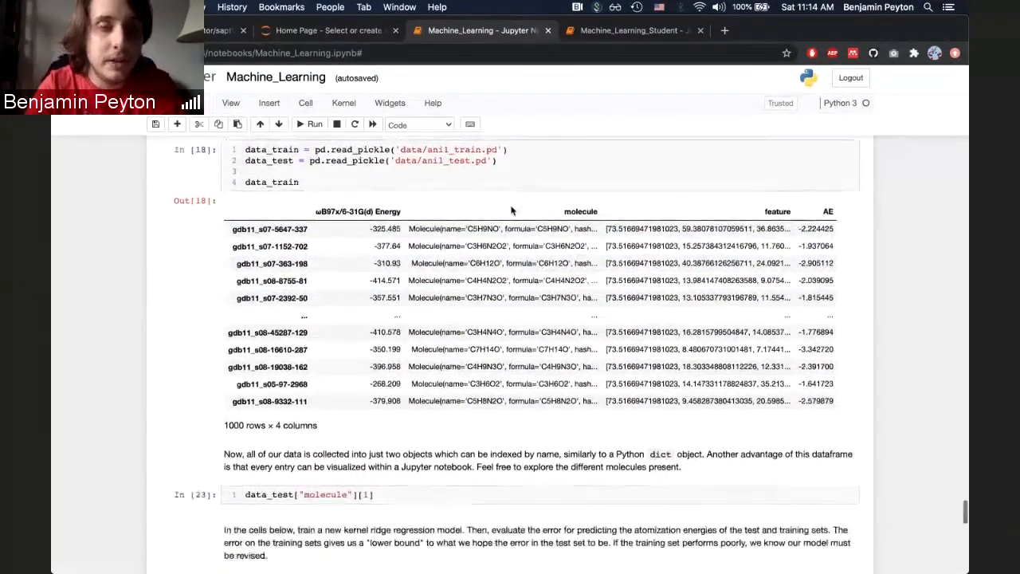
{"action": "scroll", "coordinate": [512, 210], "scroll_direction": "down", "scroll_amount": 3}
{"action": "scroll", "coordinate": [512, 210], "scroll_direction": "down", "scroll_amount": 2}
{"action": "scroll", "coordinate": [511, 210], "scroll_direction": "down", "scroll_amount": 1}
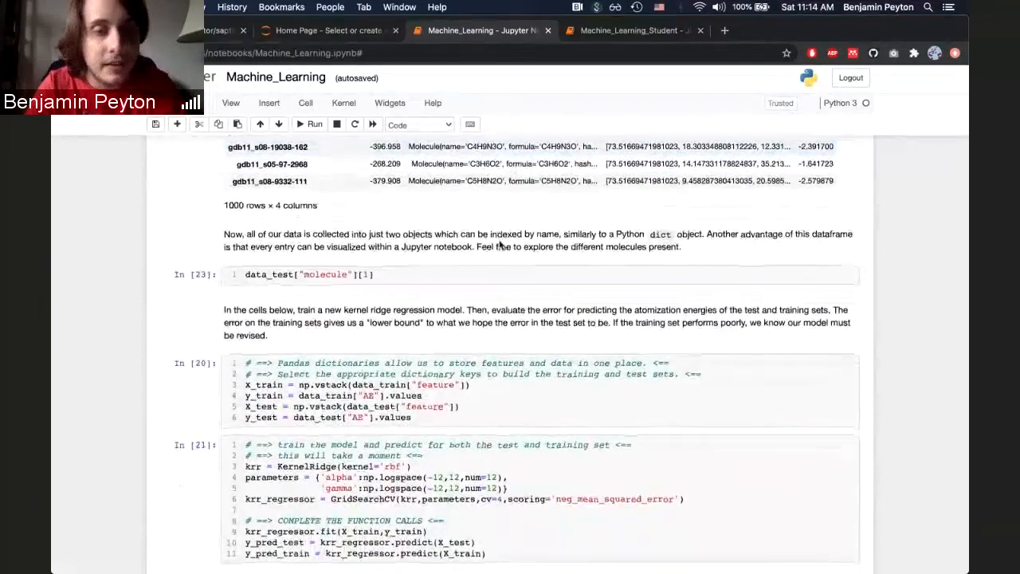
{"action": "scroll", "coordinate": [502, 244], "scroll_direction": "down", "scroll_amount": 1}
{"action": "scroll", "coordinate": [481, 356], "scroll_direction": "down", "scroll_amount": 1}
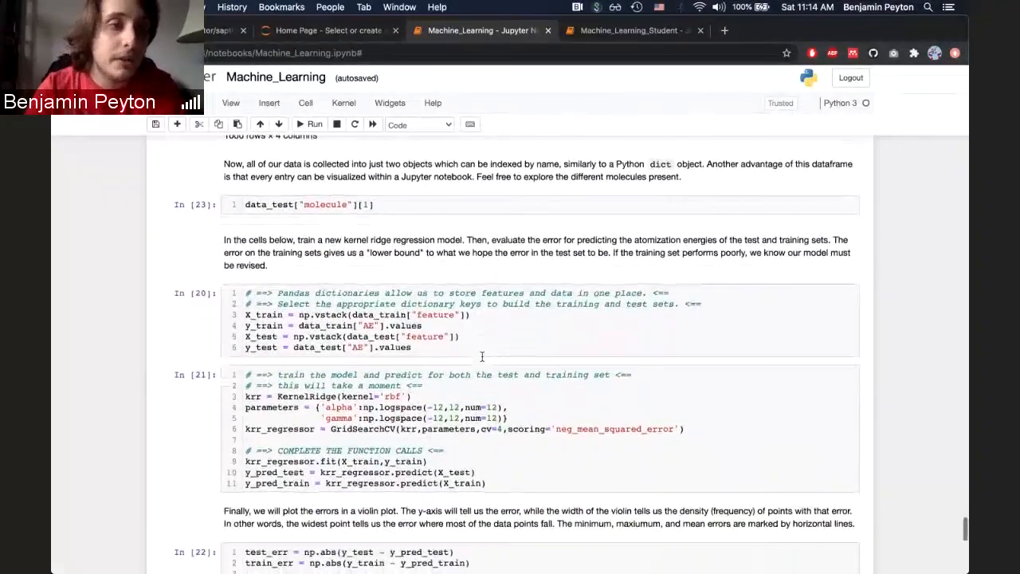
{"action": "scroll", "coordinate": [482, 356], "scroll_direction": "down", "scroll_amount": 1}
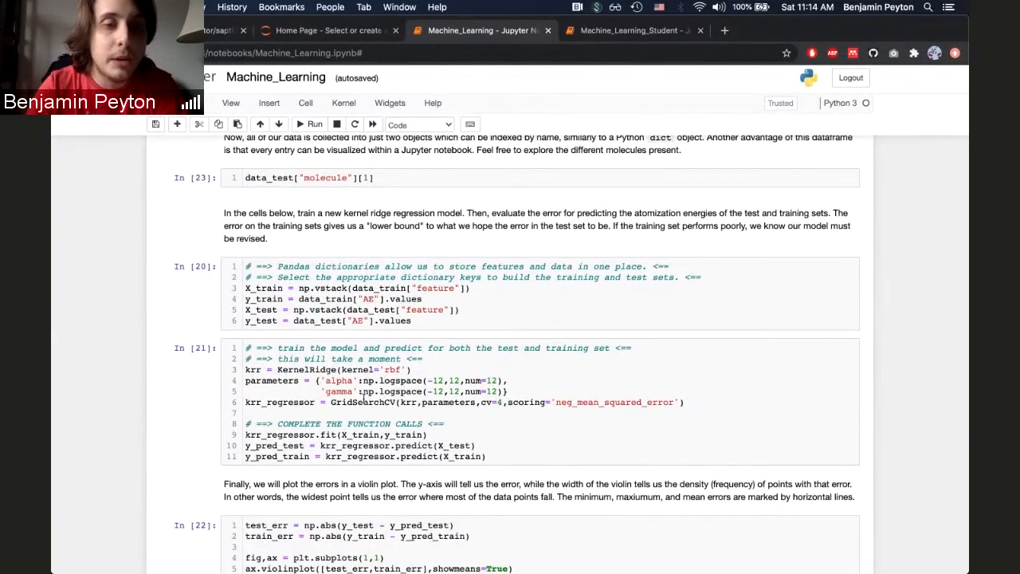
{"action": "scroll", "coordinate": [358, 446], "scroll_direction": "down", "scroll_amount": 1}
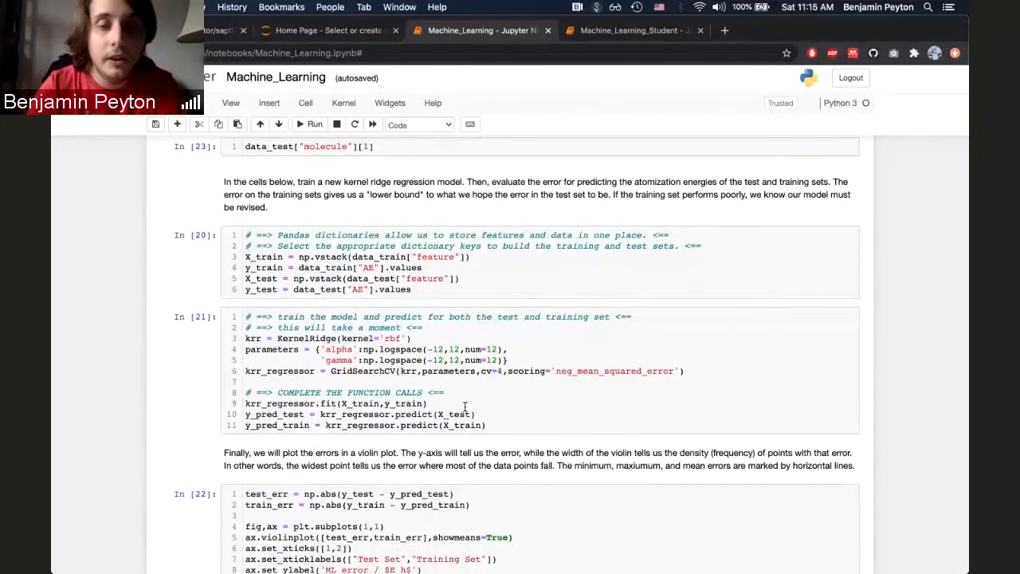
{"action": "scroll", "coordinate": [505, 398], "scroll_direction": "down", "scroll_amount": 2}
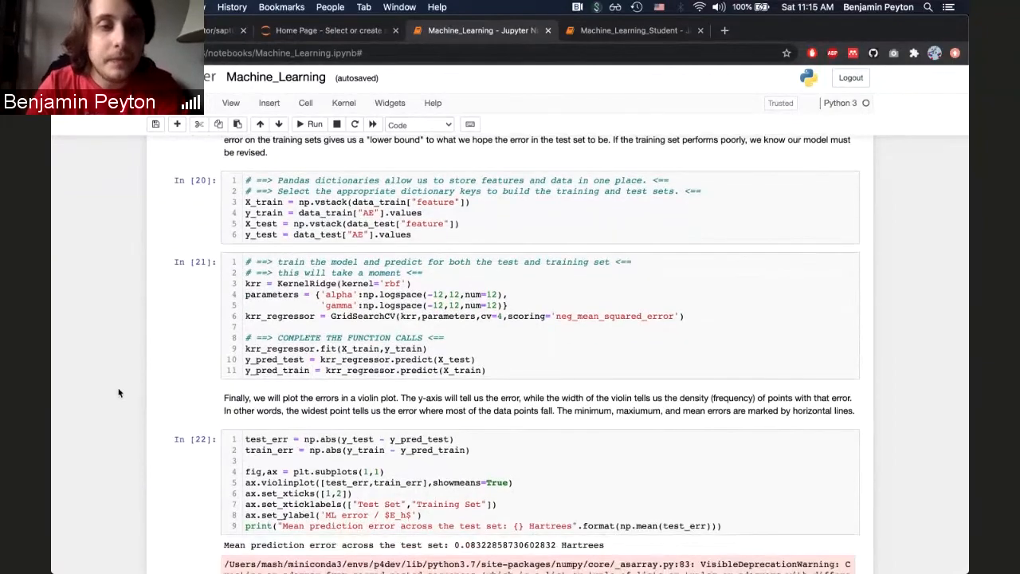
{"action": "scroll", "coordinate": [505, 398], "scroll_direction": "down", "scroll_amount": 1}
{"action": "scroll", "coordinate": [319, 394], "scroll_direction": "down", "scroll_amount": 2}
{"action": "scroll", "coordinate": [120, 392], "scroll_direction": "down", "scroll_amount": 2}
{"action": "scroll", "coordinate": [120, 392], "scroll_direction": "down", "scroll_amount": 1}
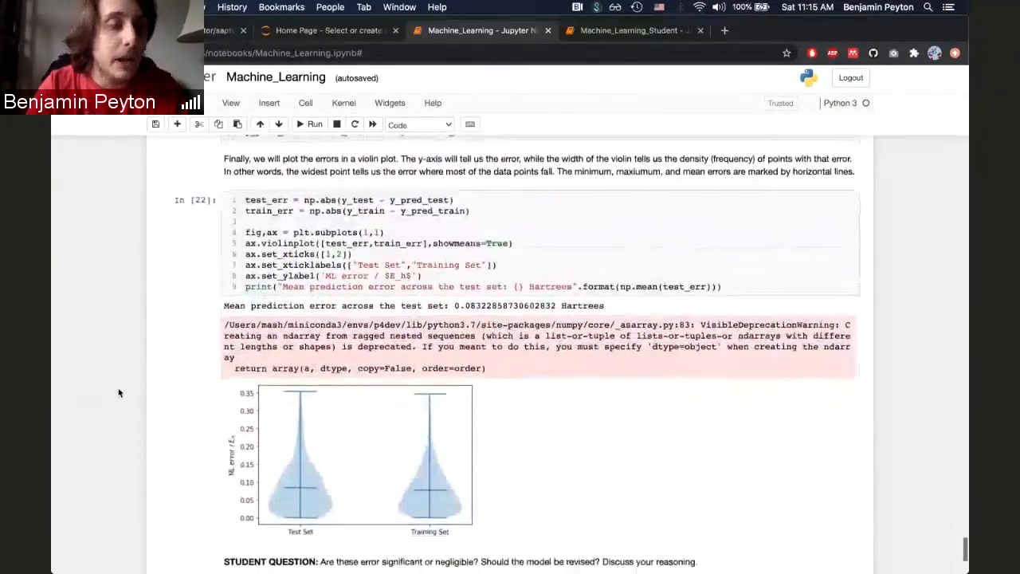
{"action": "scroll", "coordinate": [120, 392], "scroll_direction": "down", "scroll_amount": 1}
- Select the violin plot of test/training errors, then the STUDENT QUESTION answer cell
{"action": "left_click", "coordinate": [191, 399]}
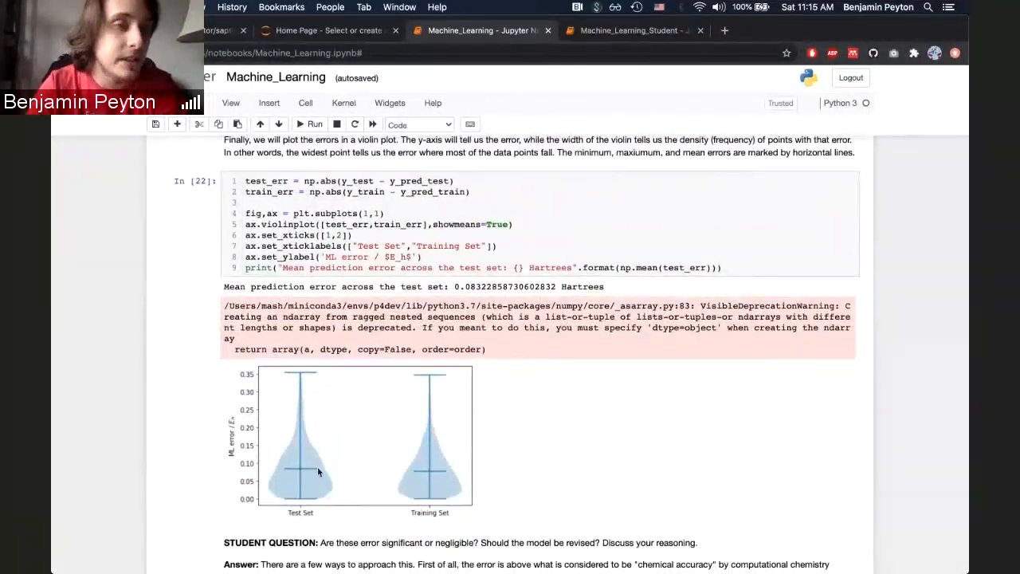
{"action": "scroll", "coordinate": [174, 469], "scroll_direction": "down", "scroll_amount": 1}
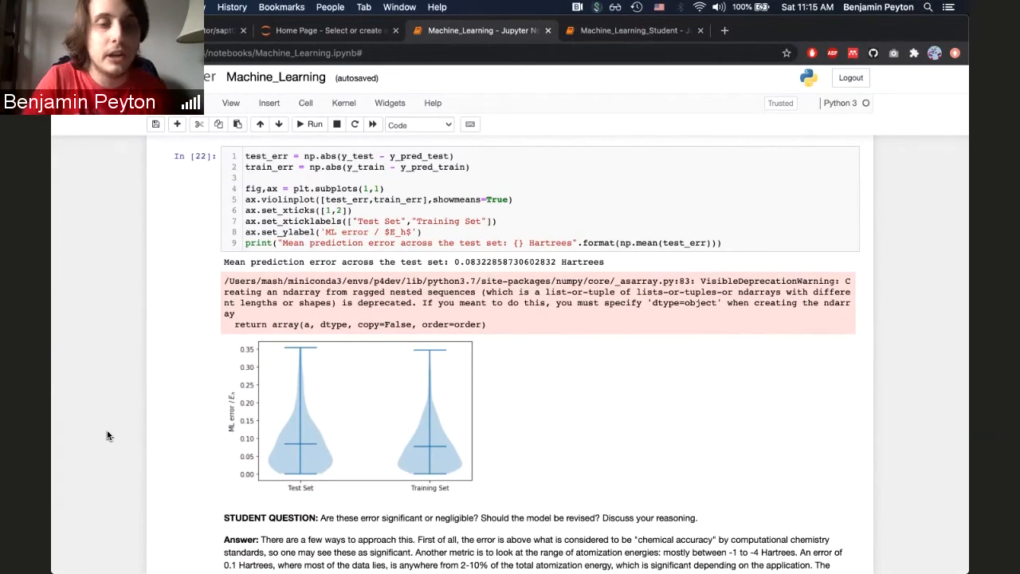
{"action": "scroll", "coordinate": [825, 358], "scroll_direction": "down", "scroll_amount": 4}
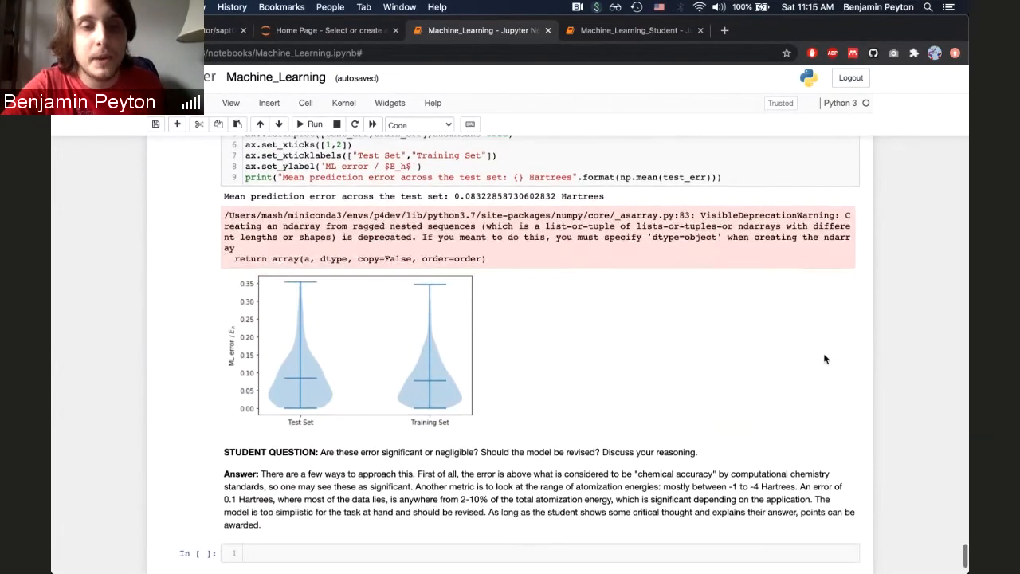
{"action": "scroll", "coordinate": [825, 358], "scroll_direction": "down", "scroll_amount": 2}
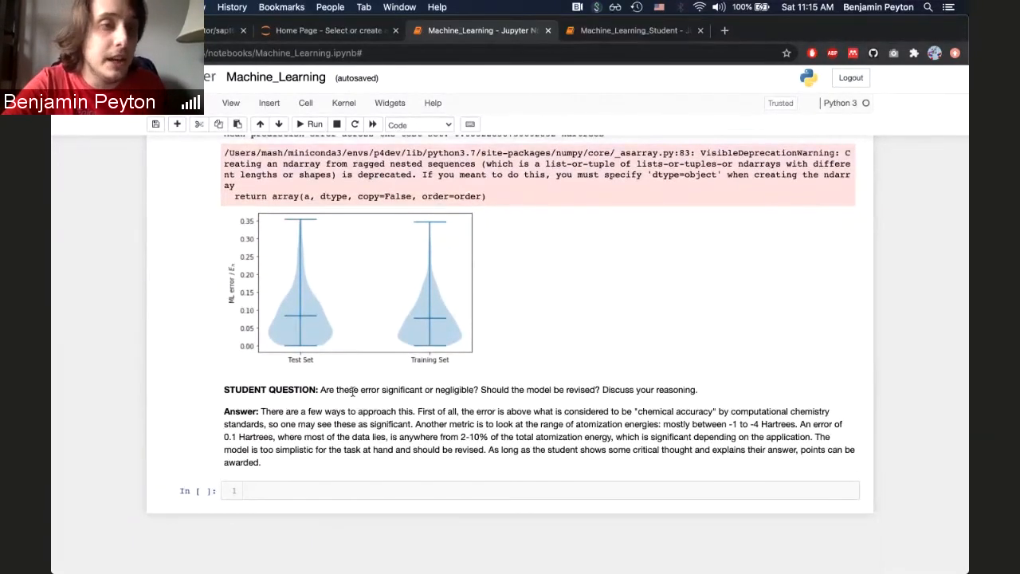
{"action": "left_click", "coordinate": [456, 389]}
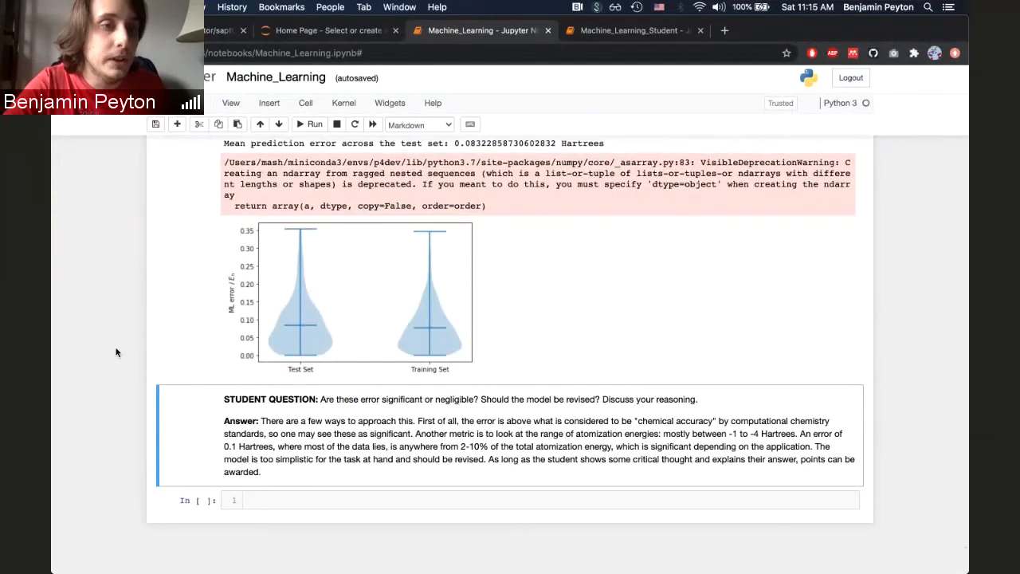
{"action": "scroll", "coordinate": [120, 350], "scroll_direction": "up", "scroll_amount": 1}
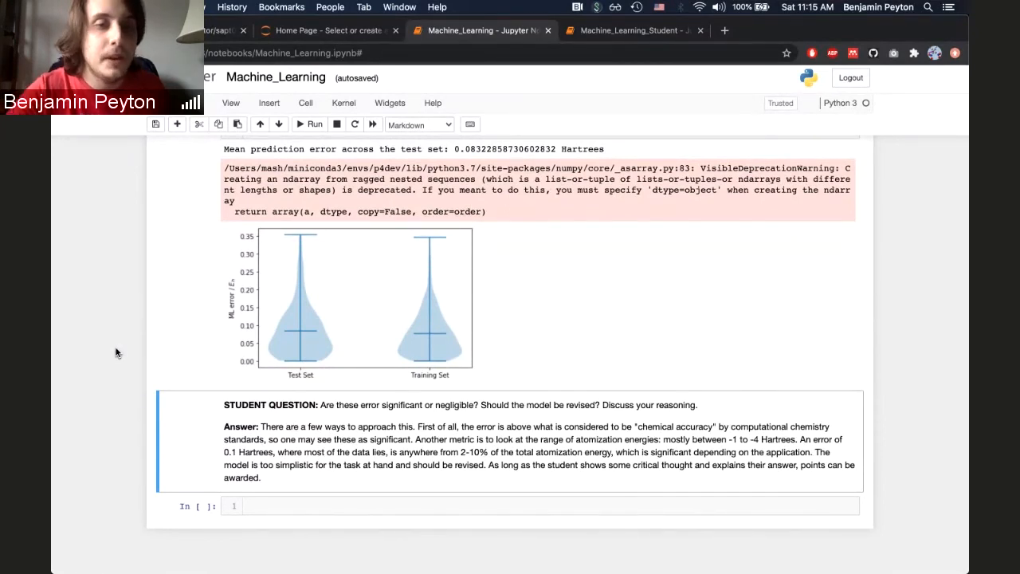
{"action": "scroll", "coordinate": [299, 357], "scroll_direction": "up", "scroll_amount": 1}
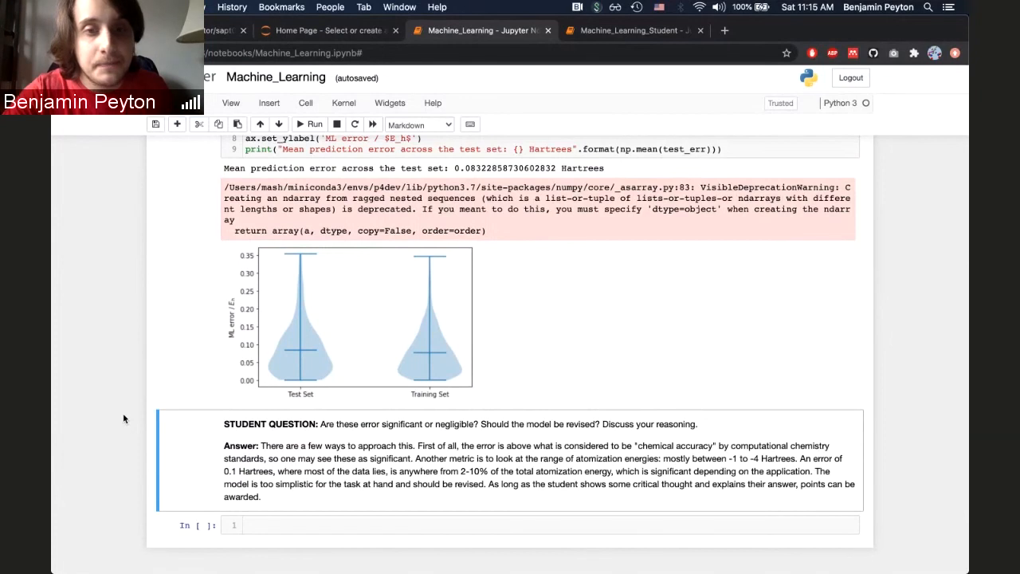
{"action": "scroll", "coordinate": [123, 413], "scroll_direction": "down", "scroll_amount": 1}
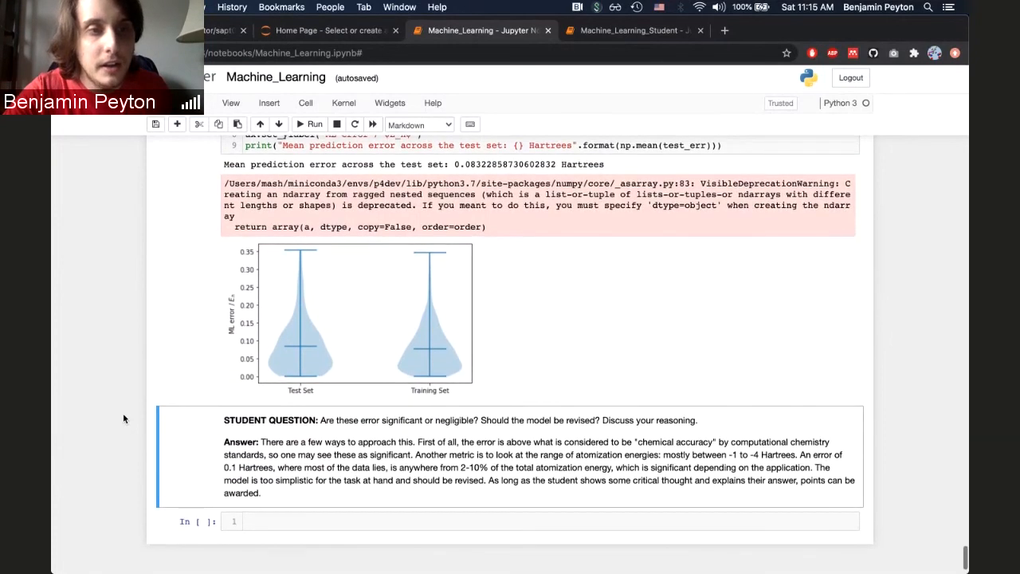